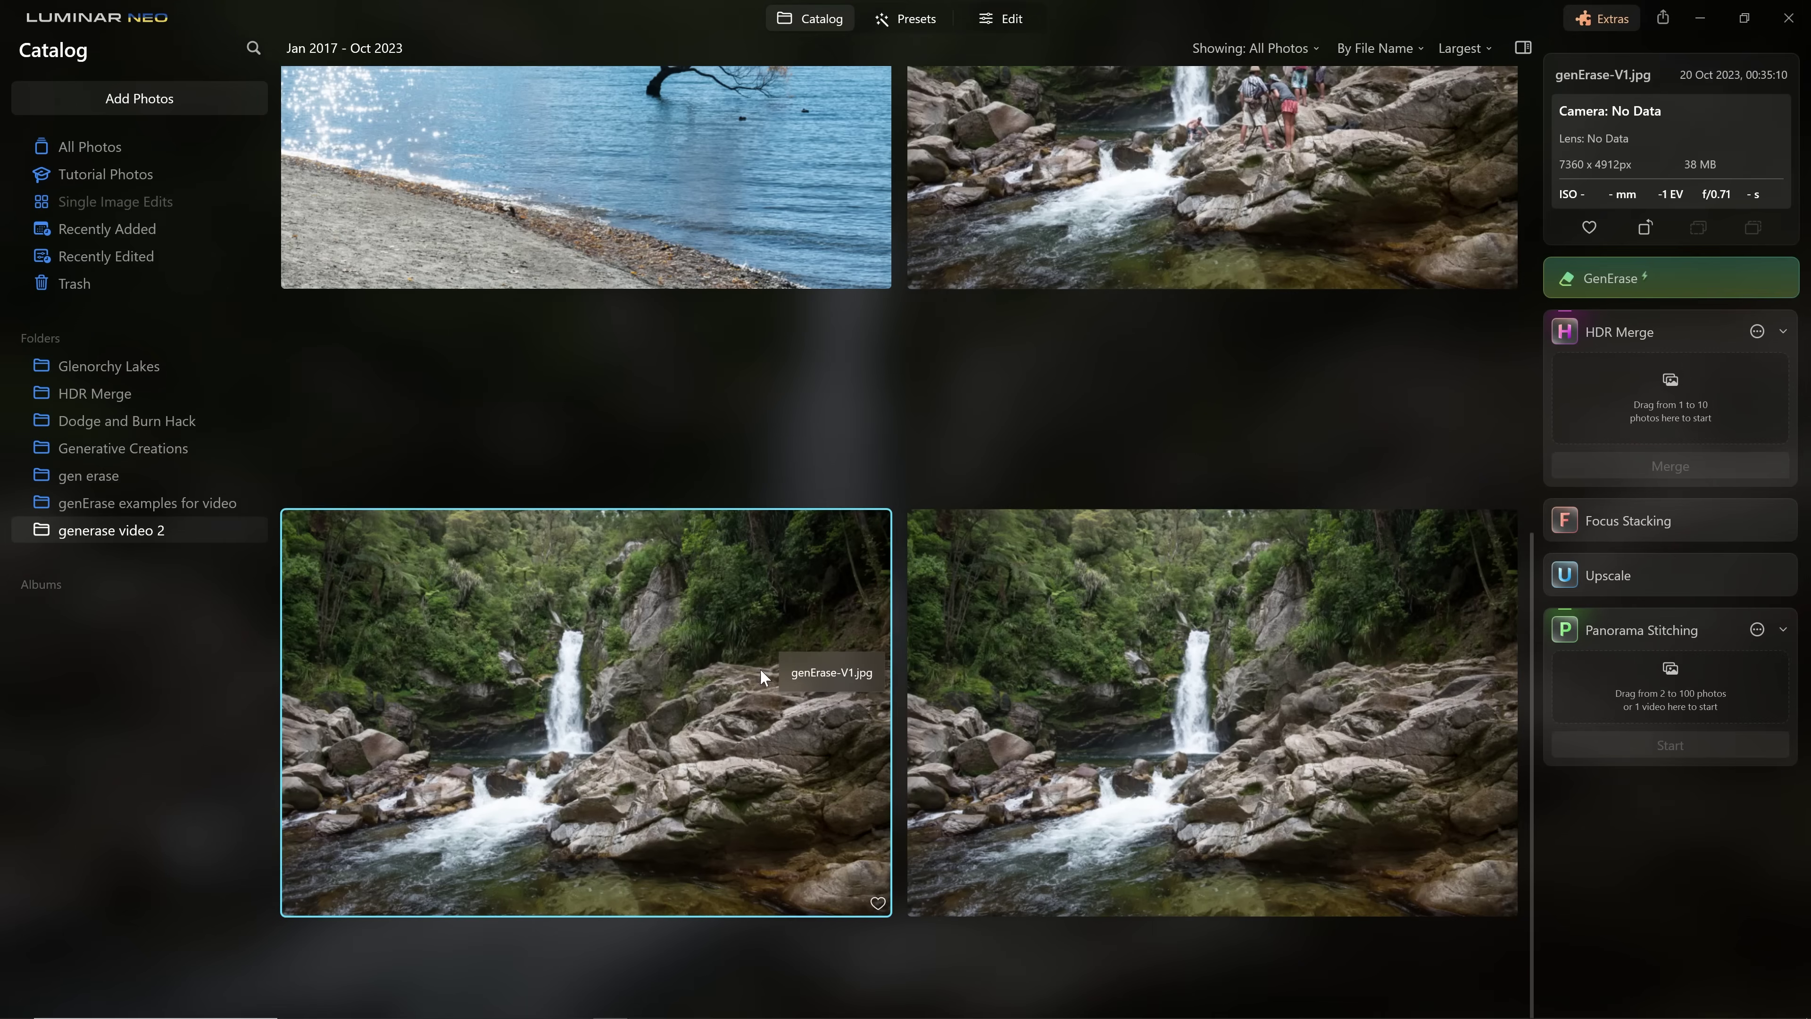
- Open genErase-V1.jpg, view the waterfall rocks at 100%, then switch to genErase-v2.jpg
click(1038, 687)
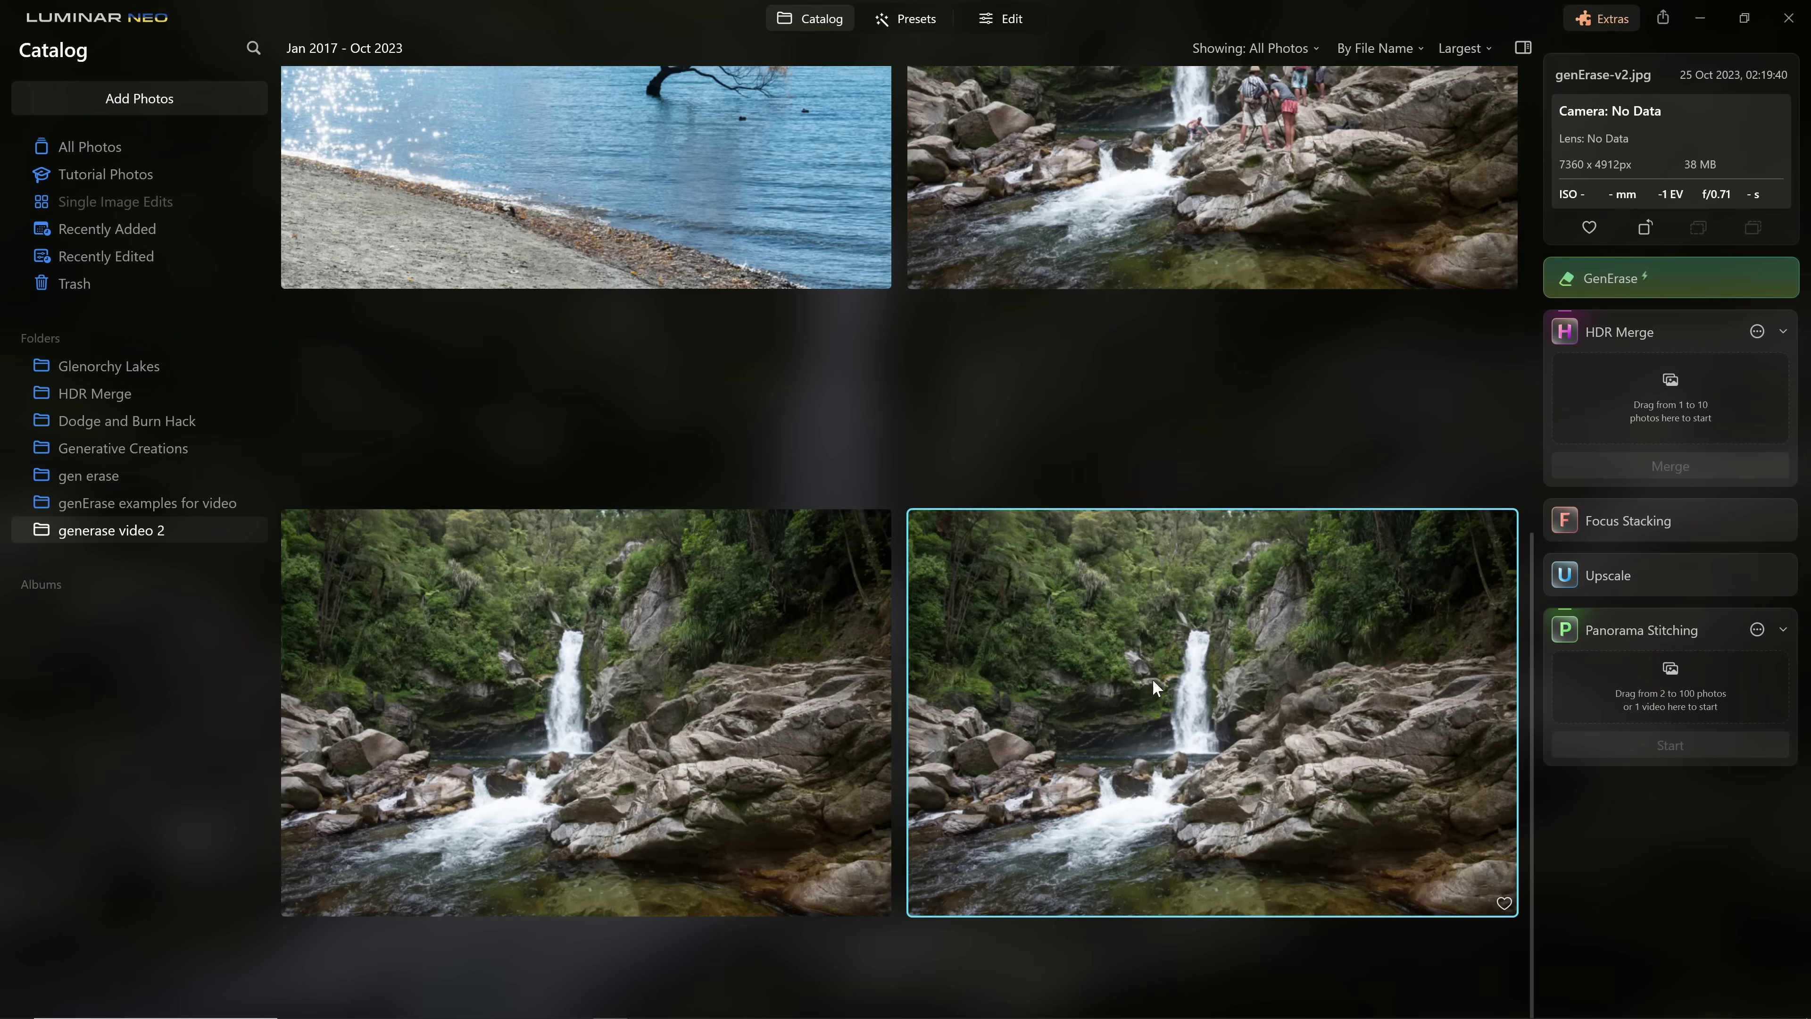
click(788, 690)
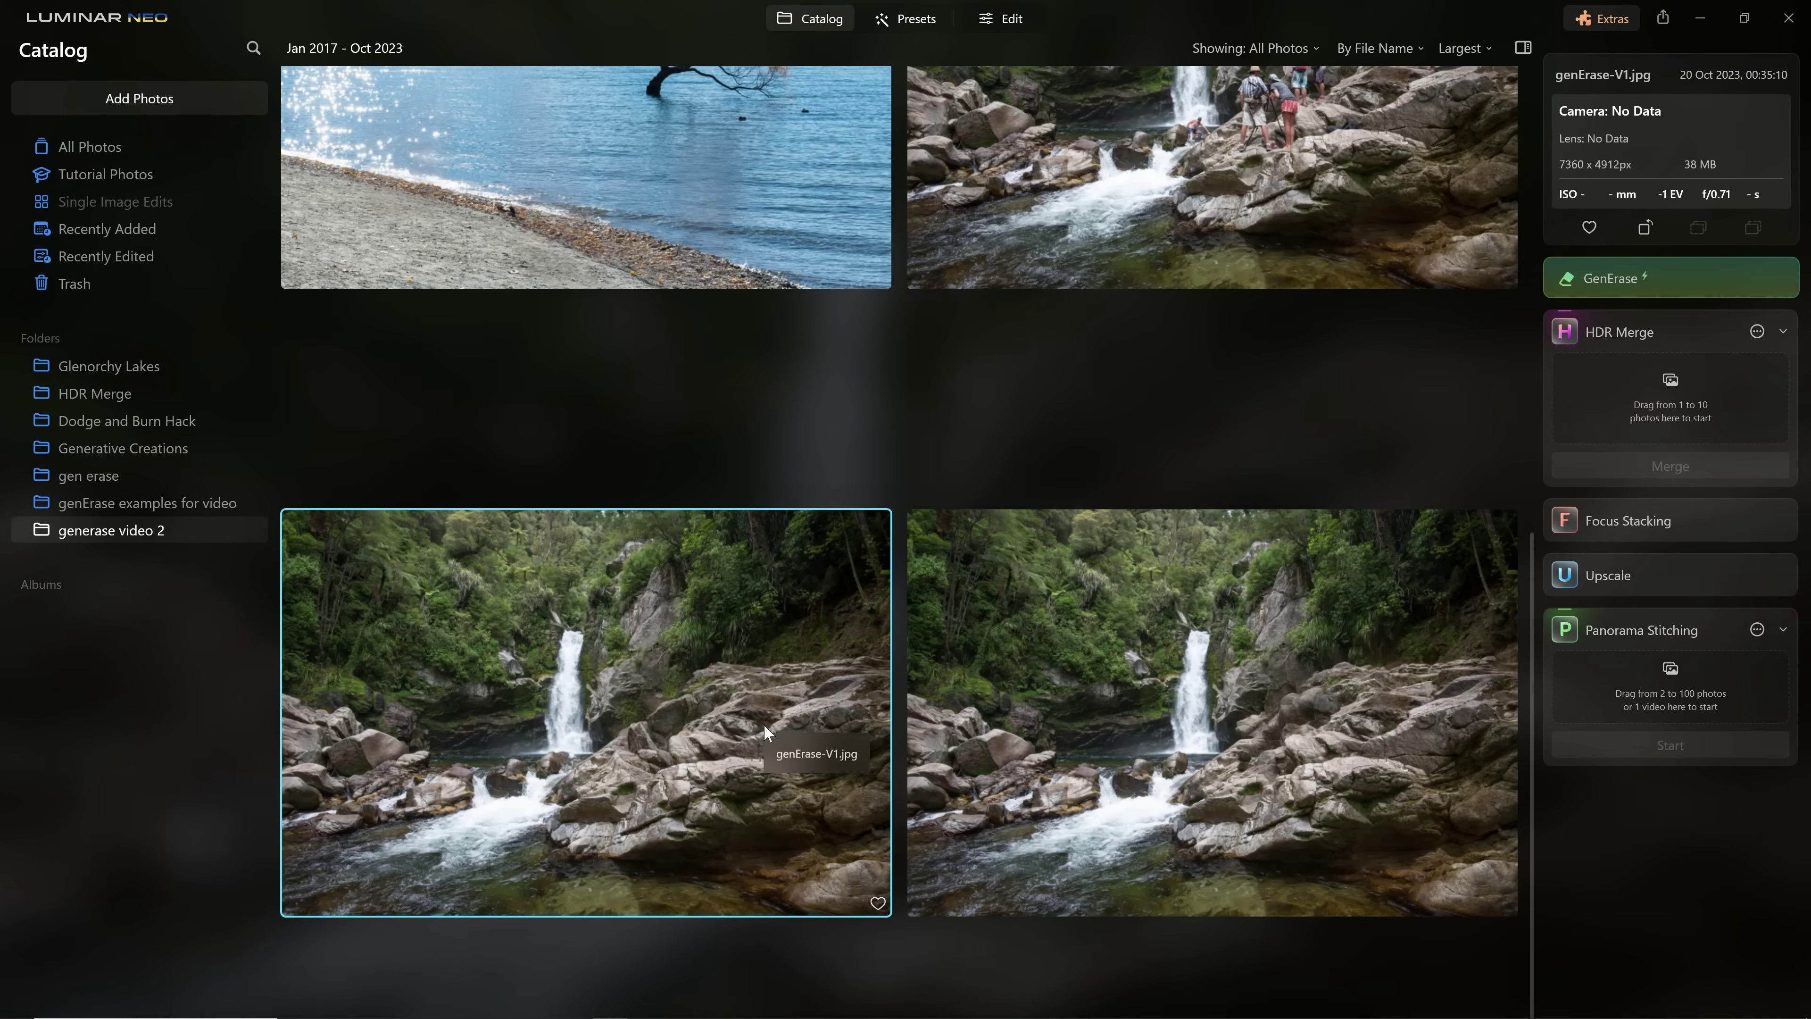
double_click(821, 686)
click(947, 577)
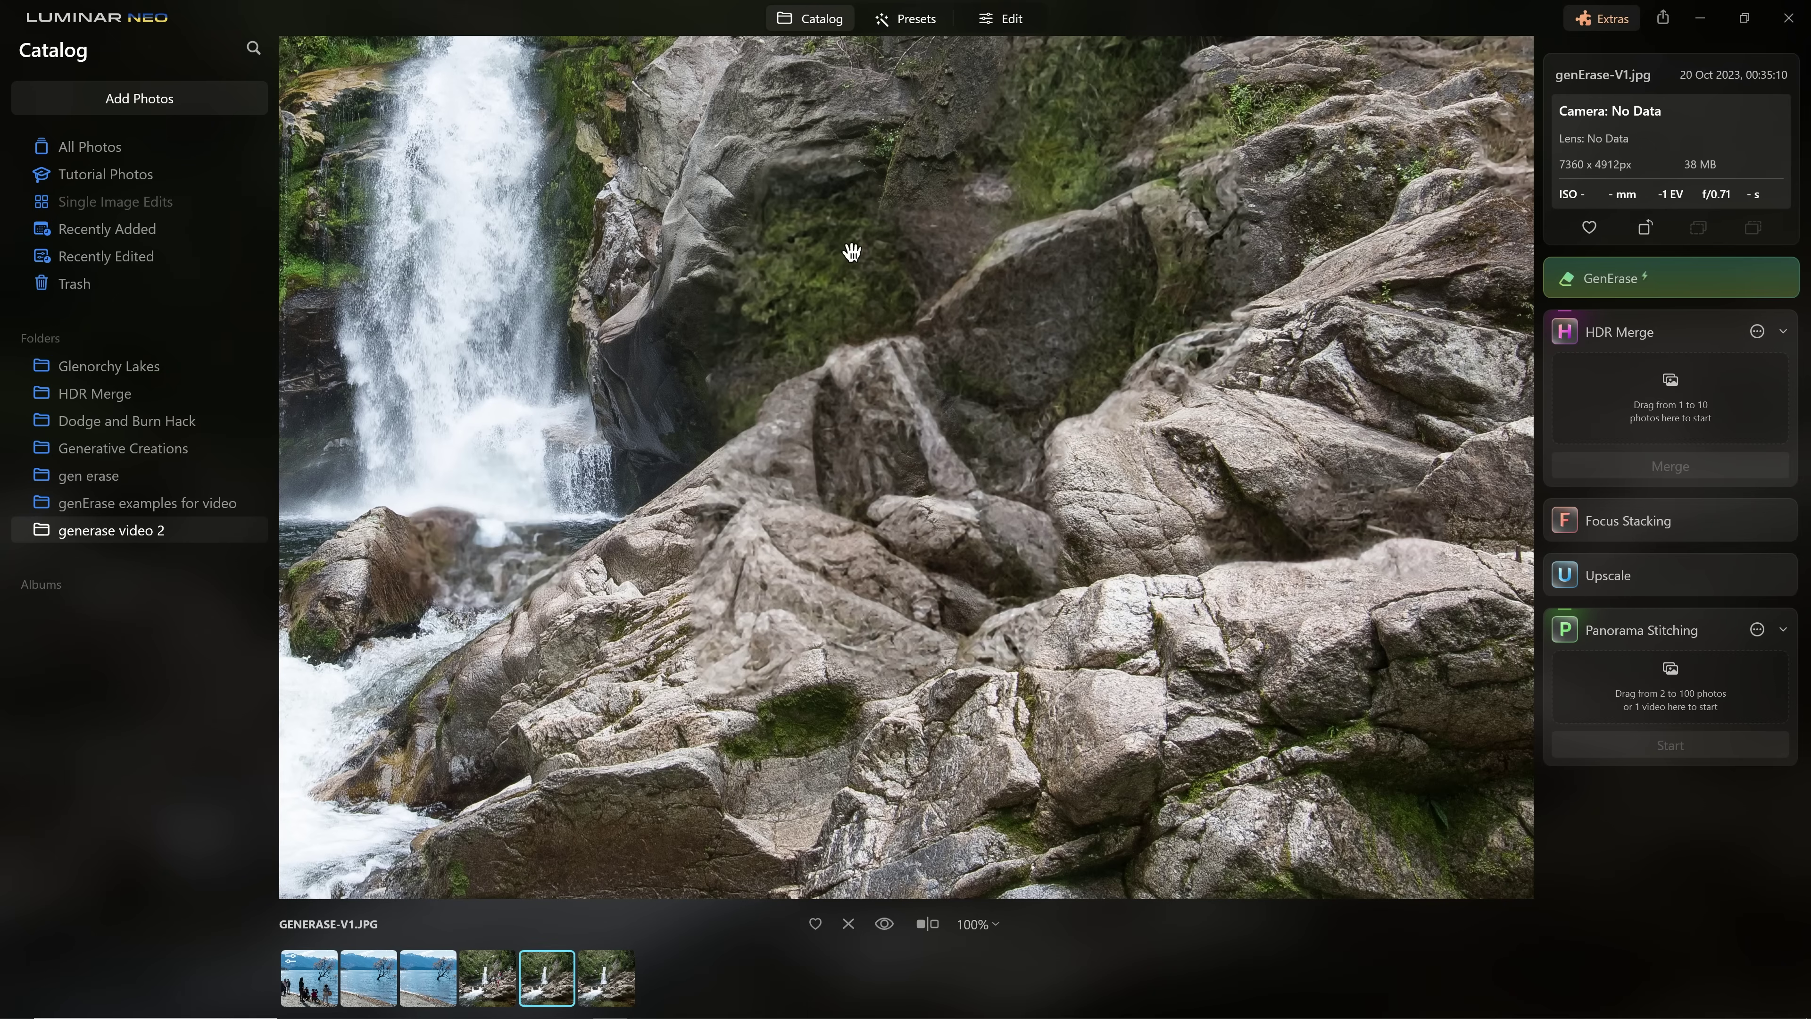
click(623, 985)
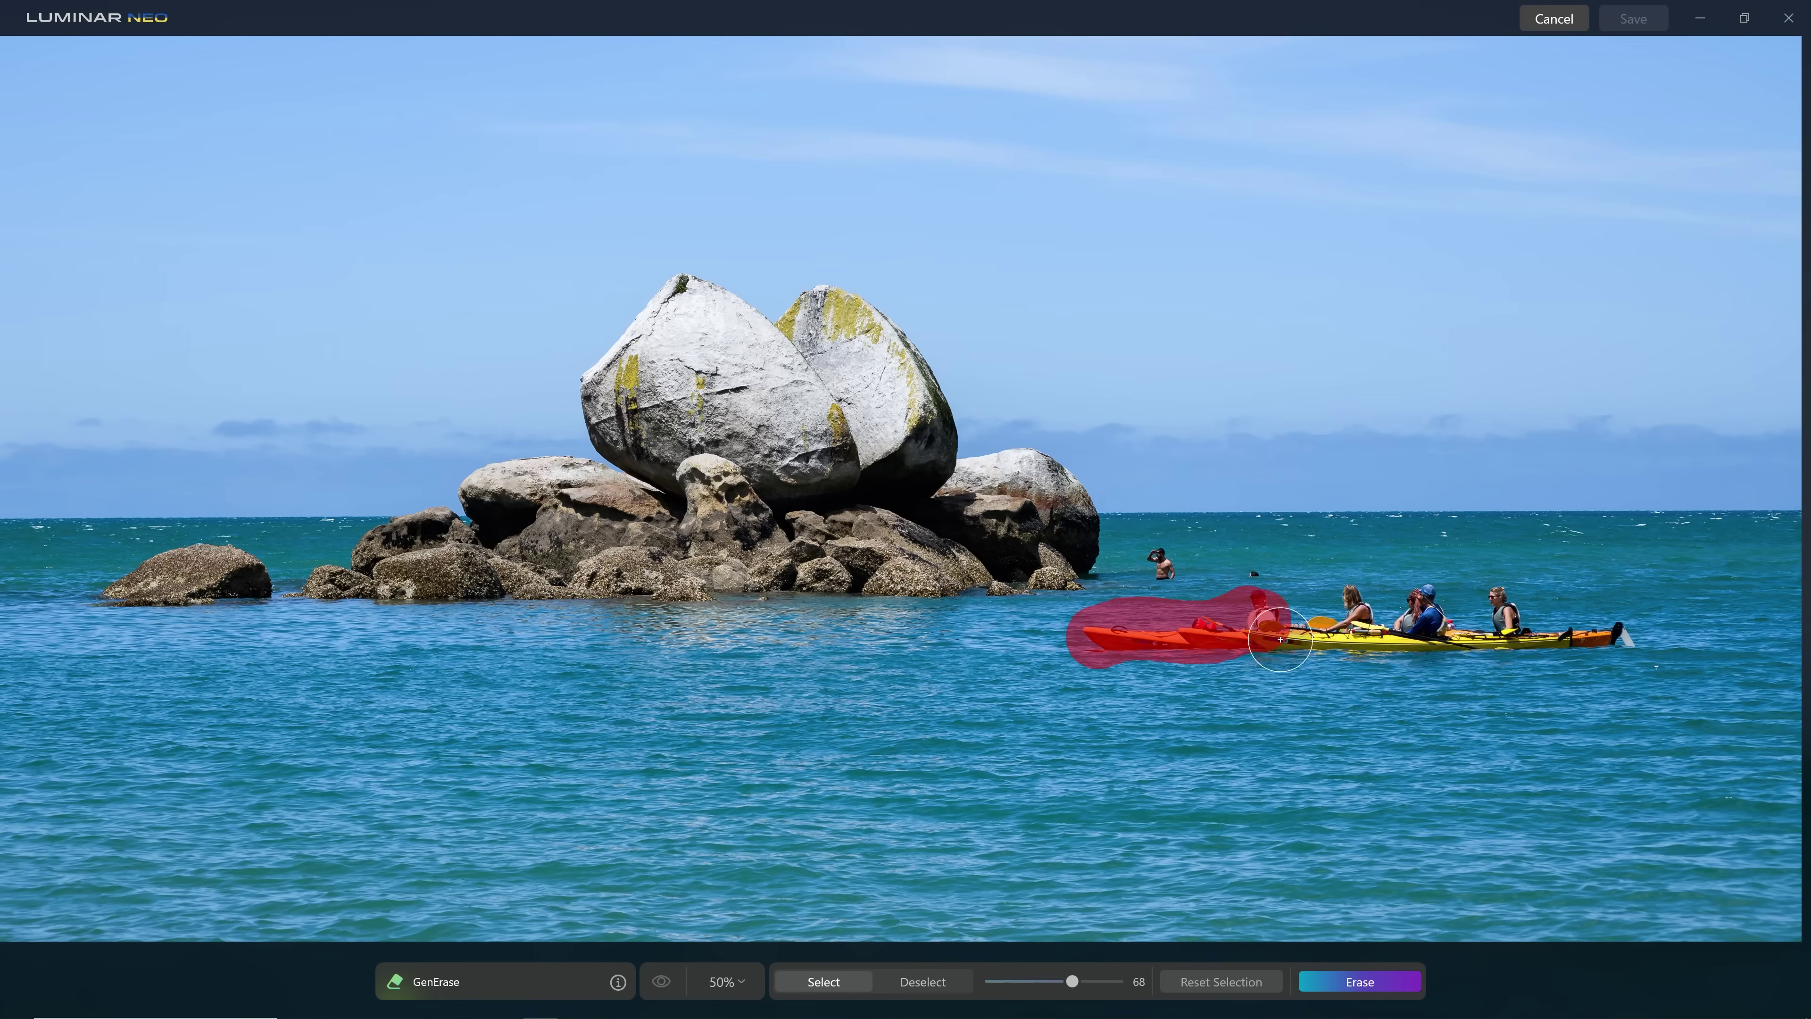
- Mask the kayaks, paddlers and swimmer beside the split boulder and erase them
mouse_move(1280, 639)
mouse_down()
mouse_move(1395, 620)
mouse_move(1640, 627)
mouse_up()
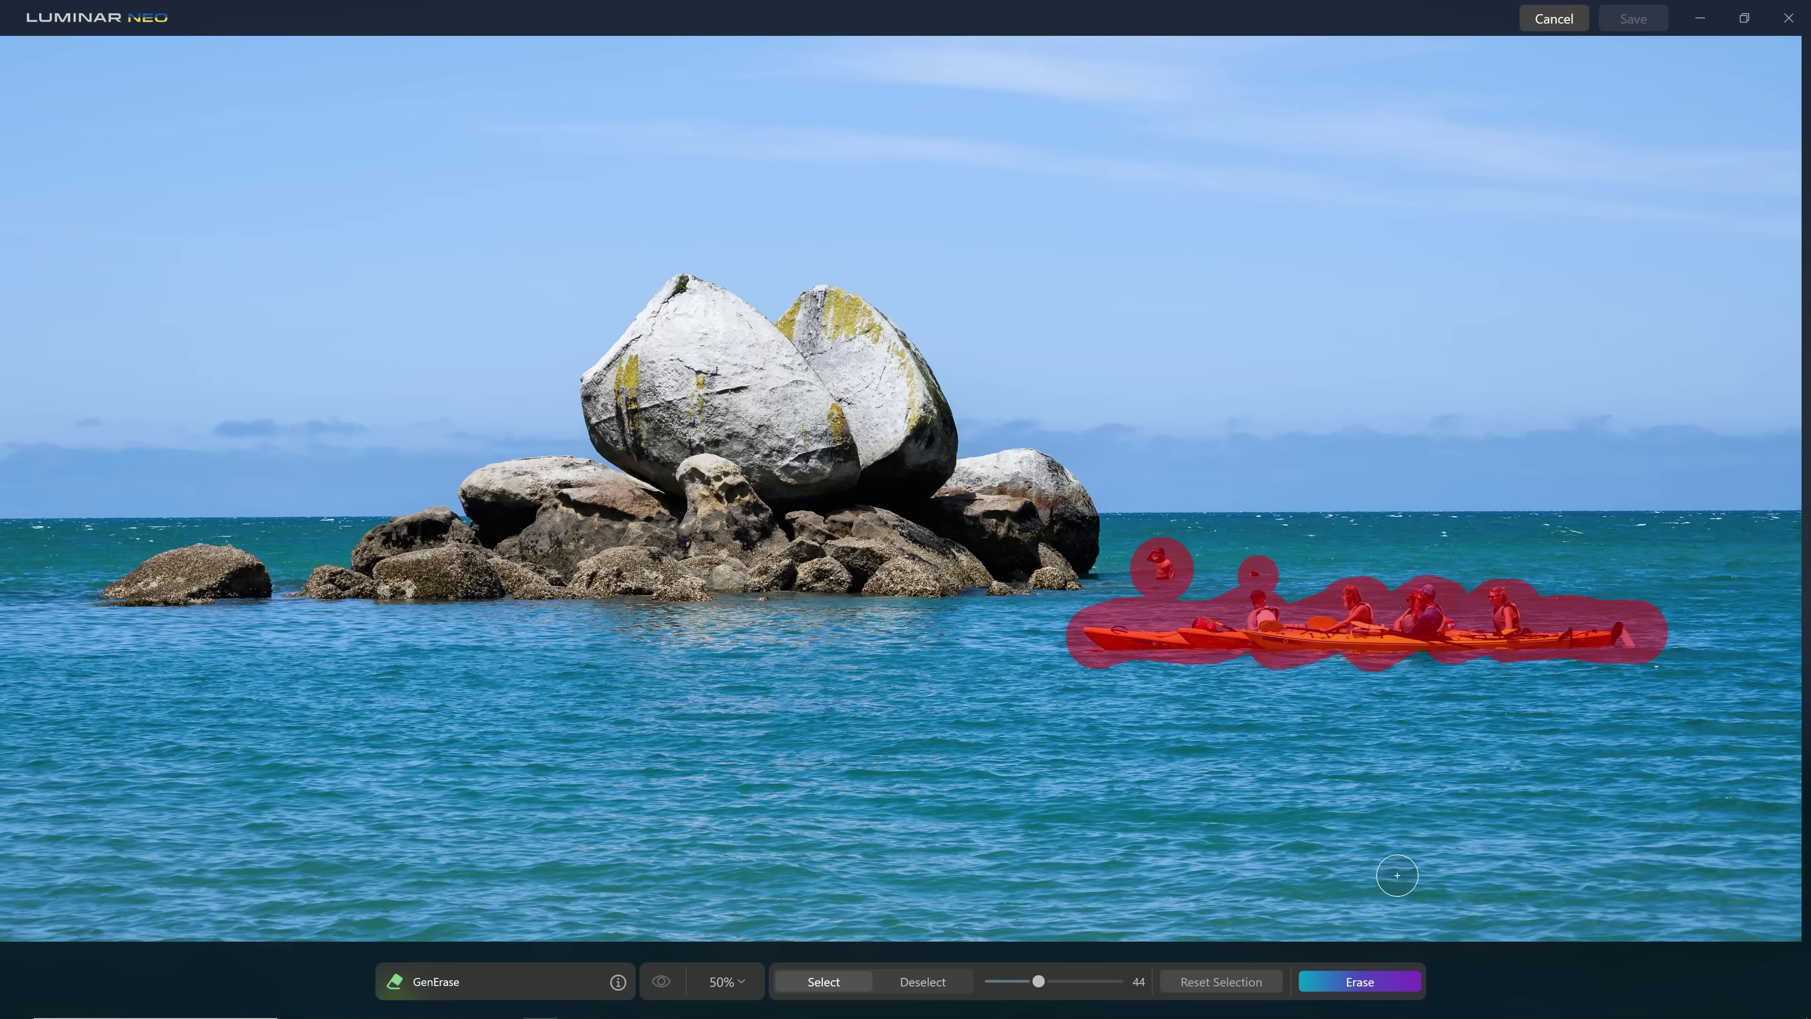
click(1410, 980)
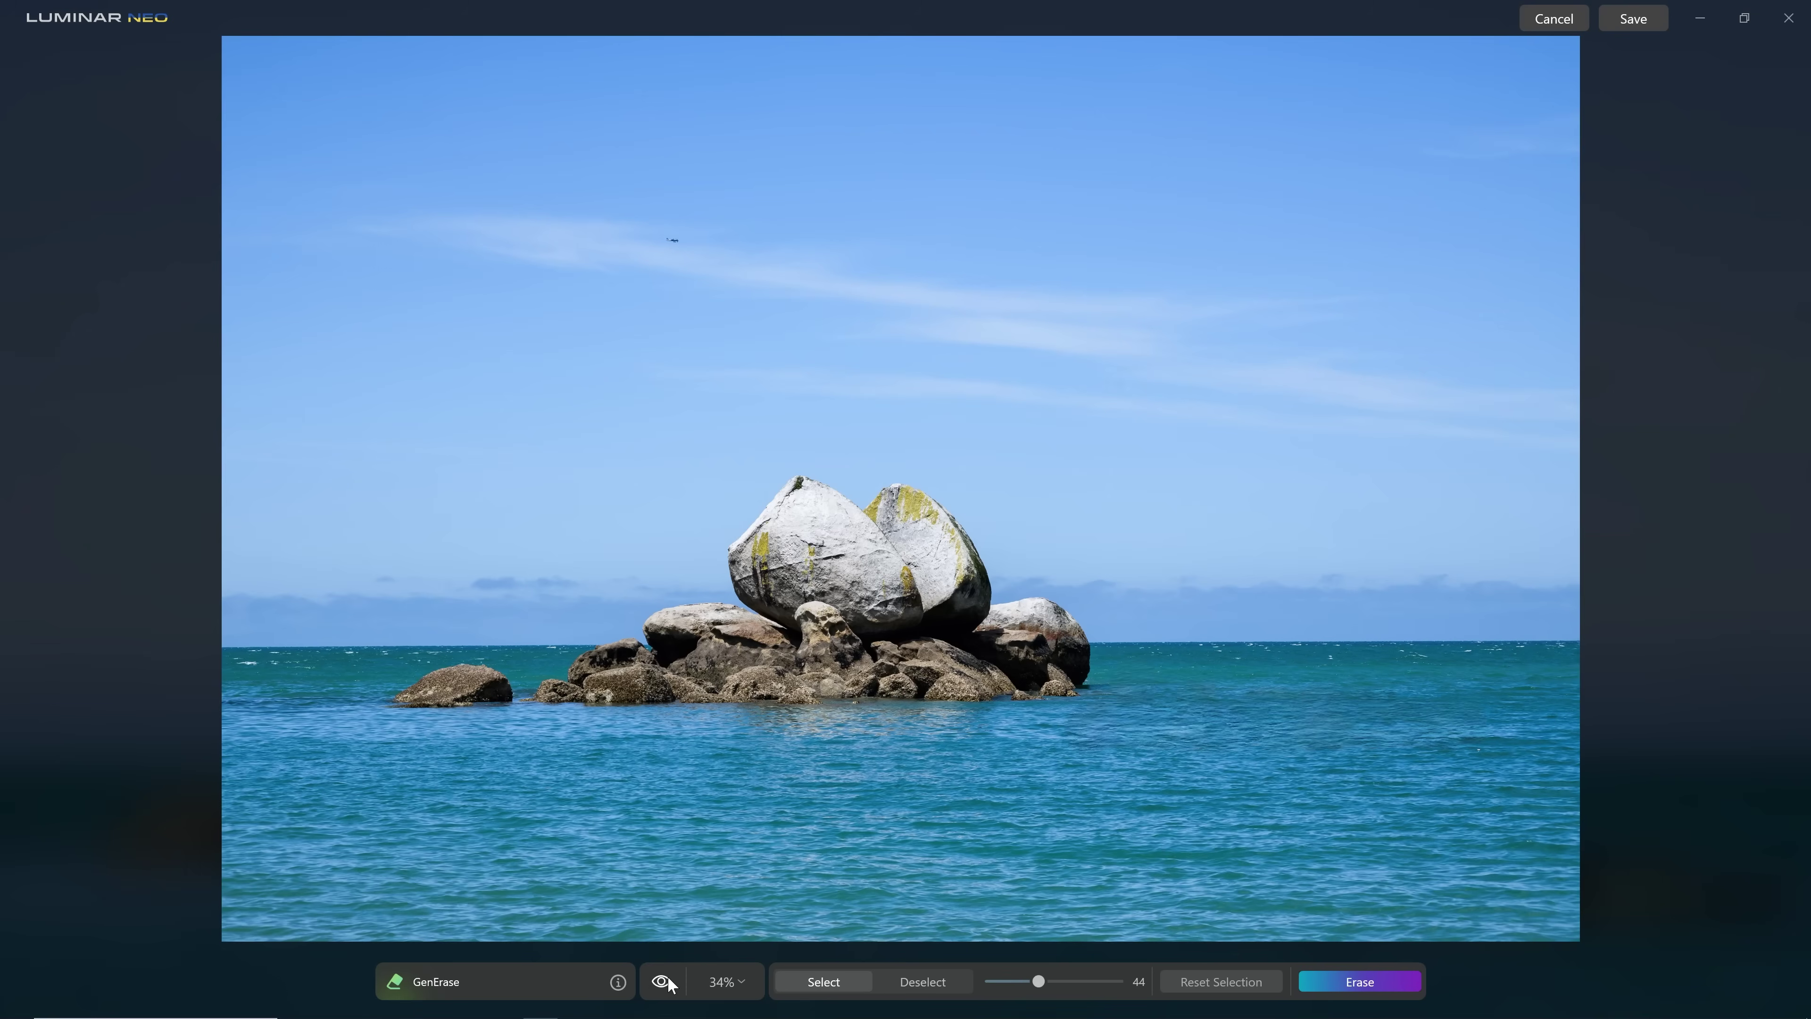
- Toggle between original and erased sea photo at 100% to compare the kayaker area
click(669, 983)
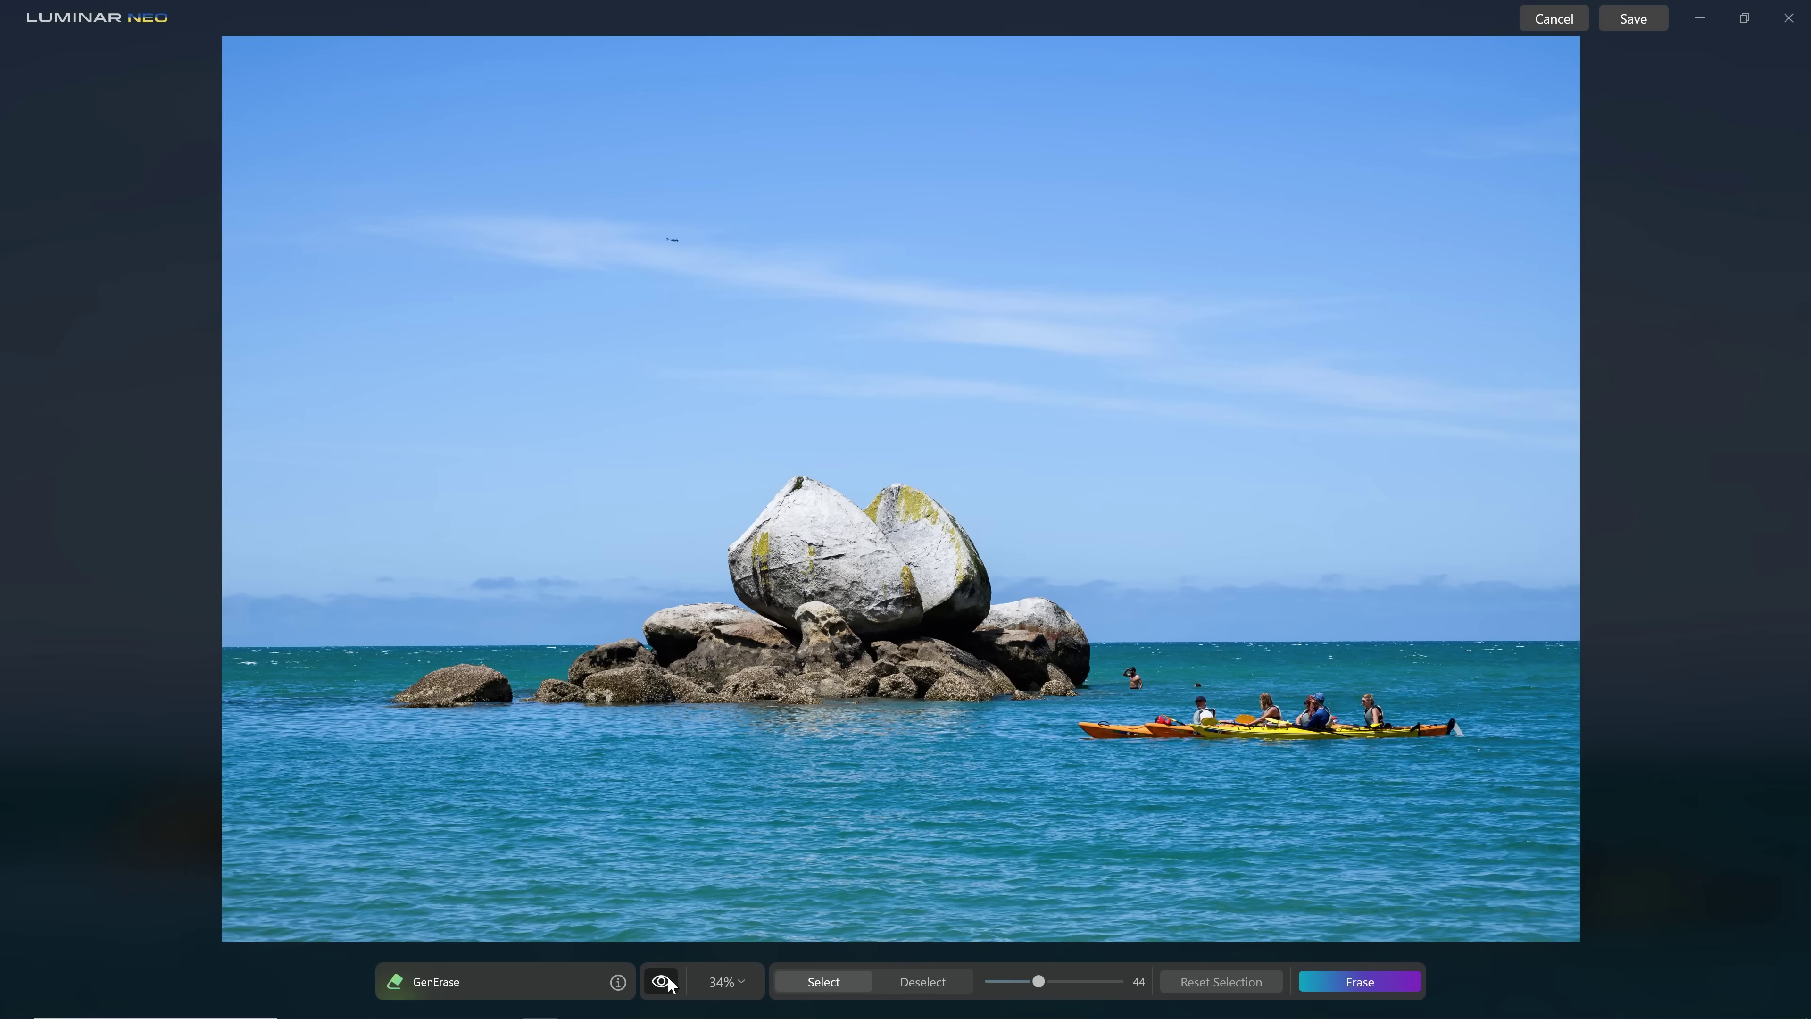
click(669, 983)
key(ctrl+1)
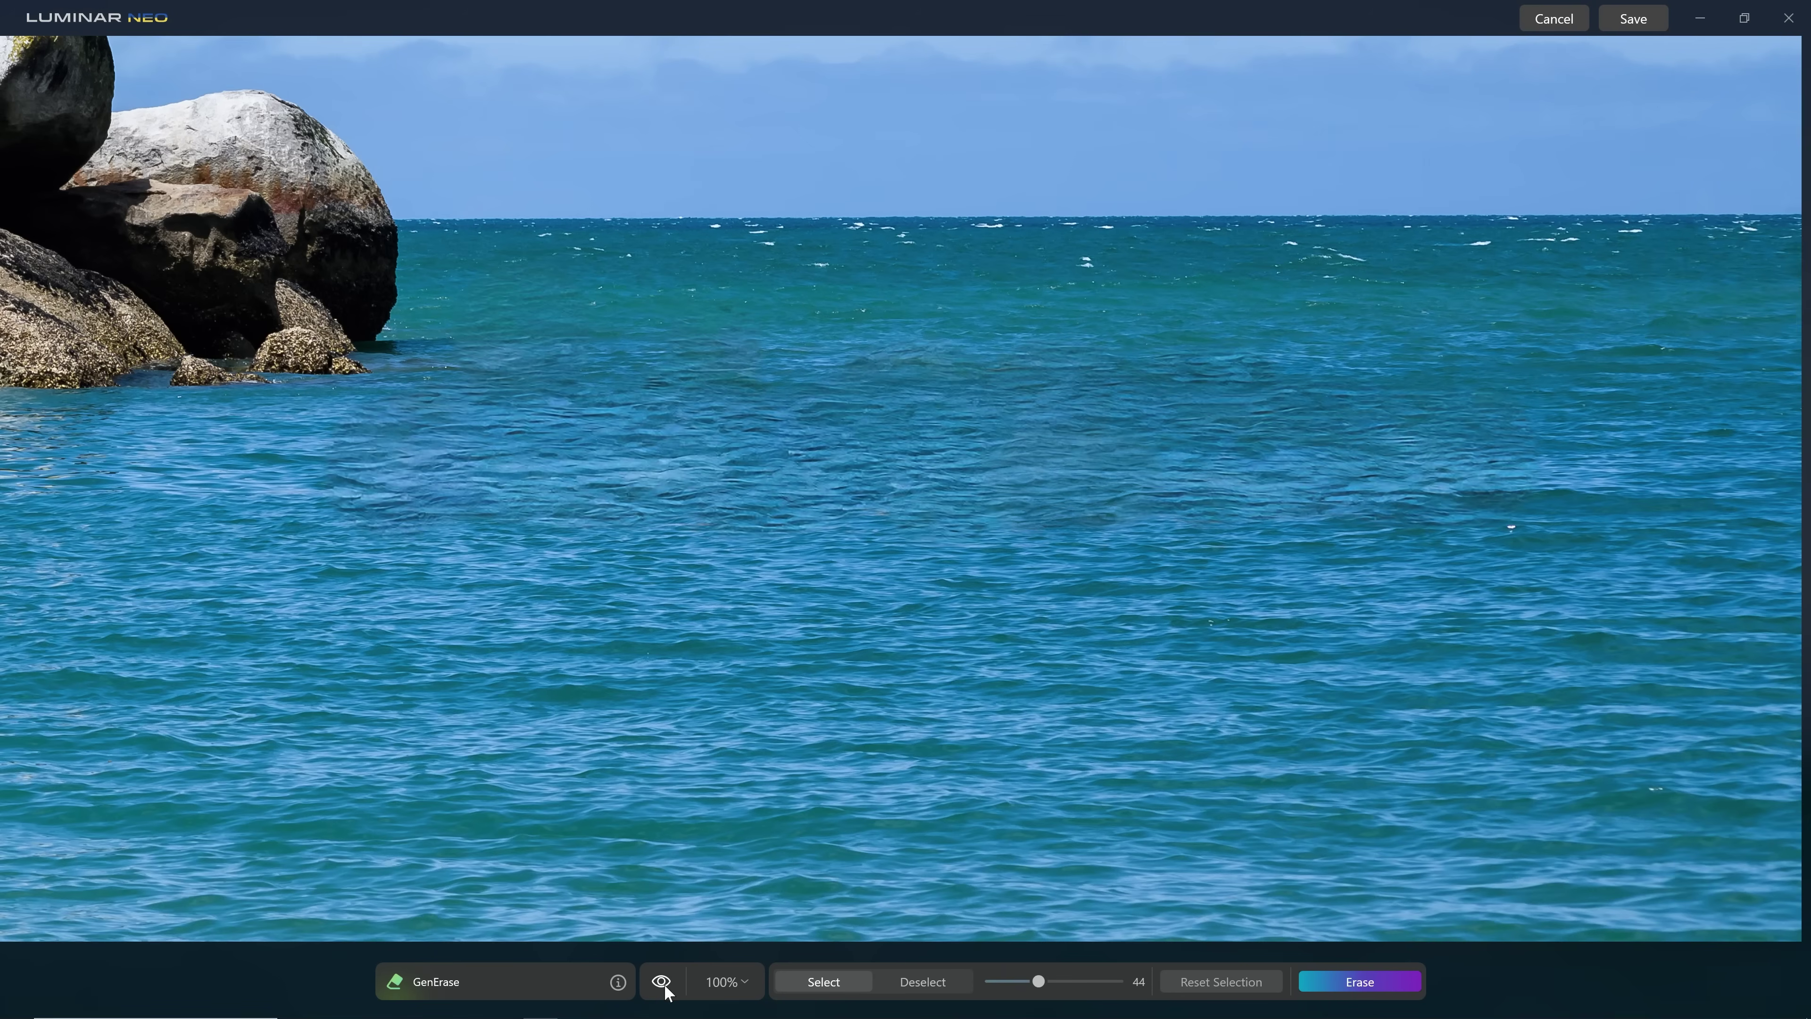
click(661, 983)
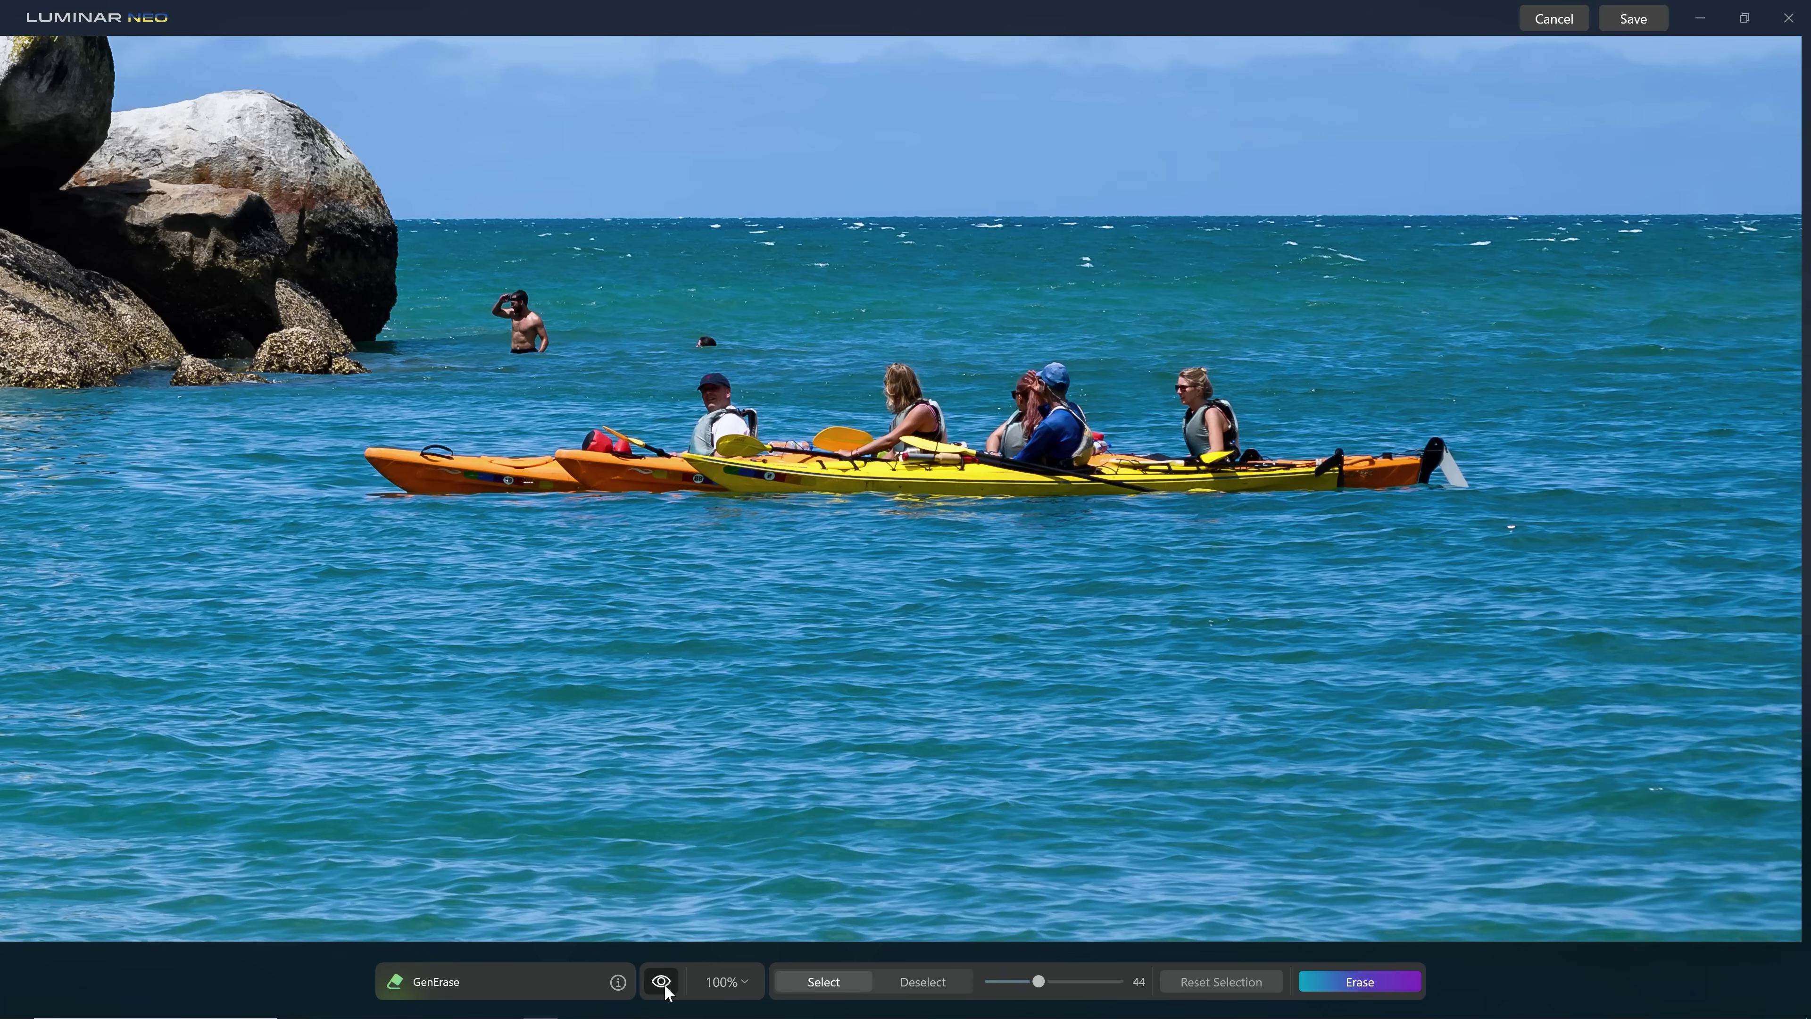
click(666, 984)
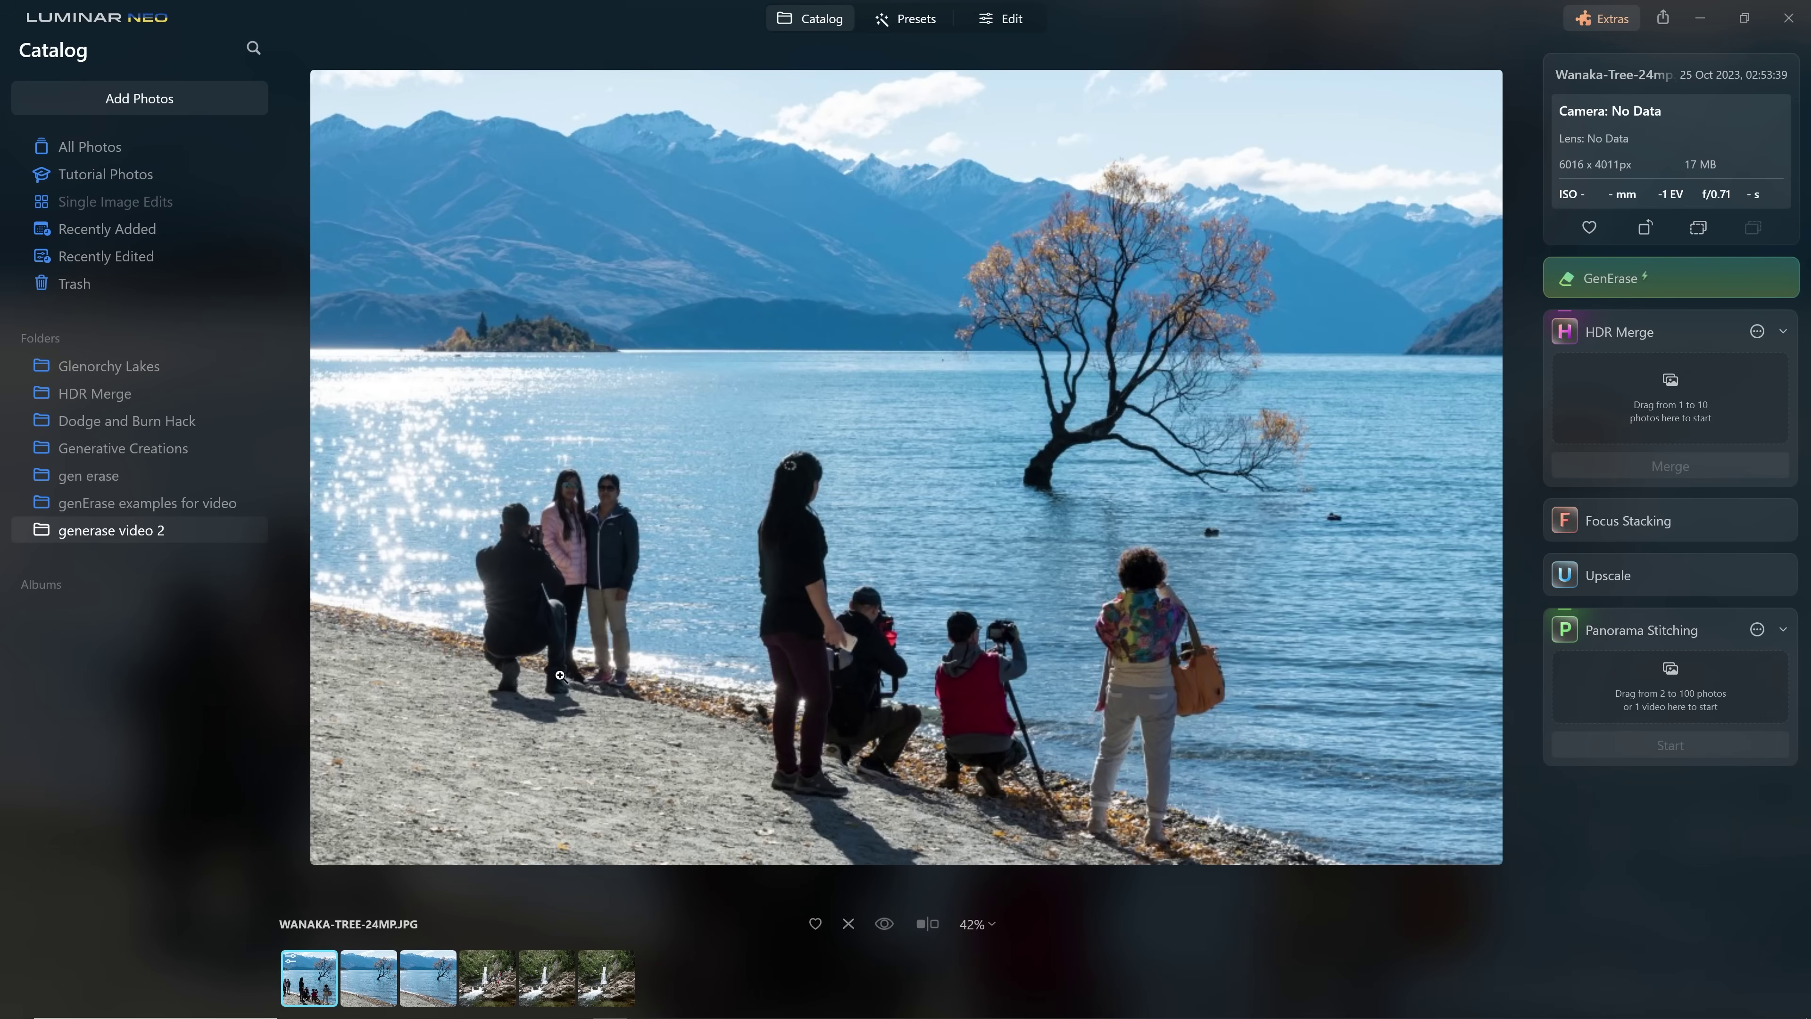
- Inspect the shore people at 100%, then the first erased version's beach at 100%
click(556, 551)
drag(718, 442, 1149, 202)
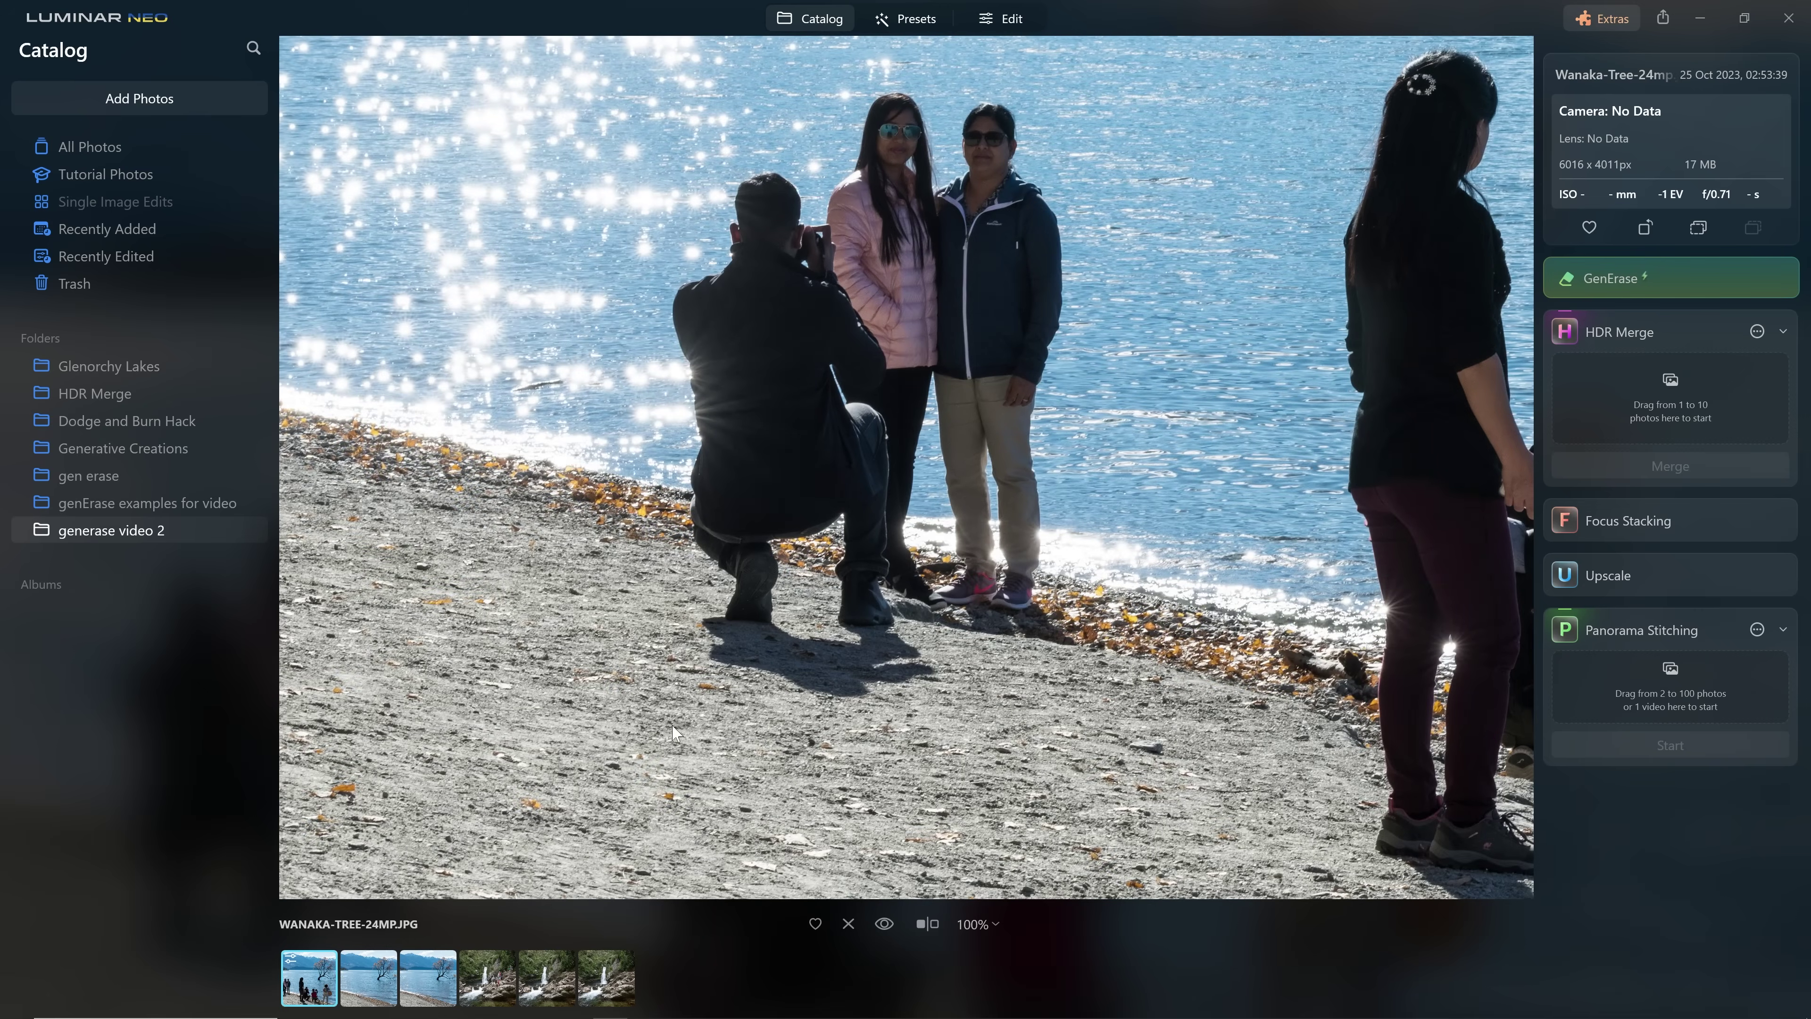
key(Right)
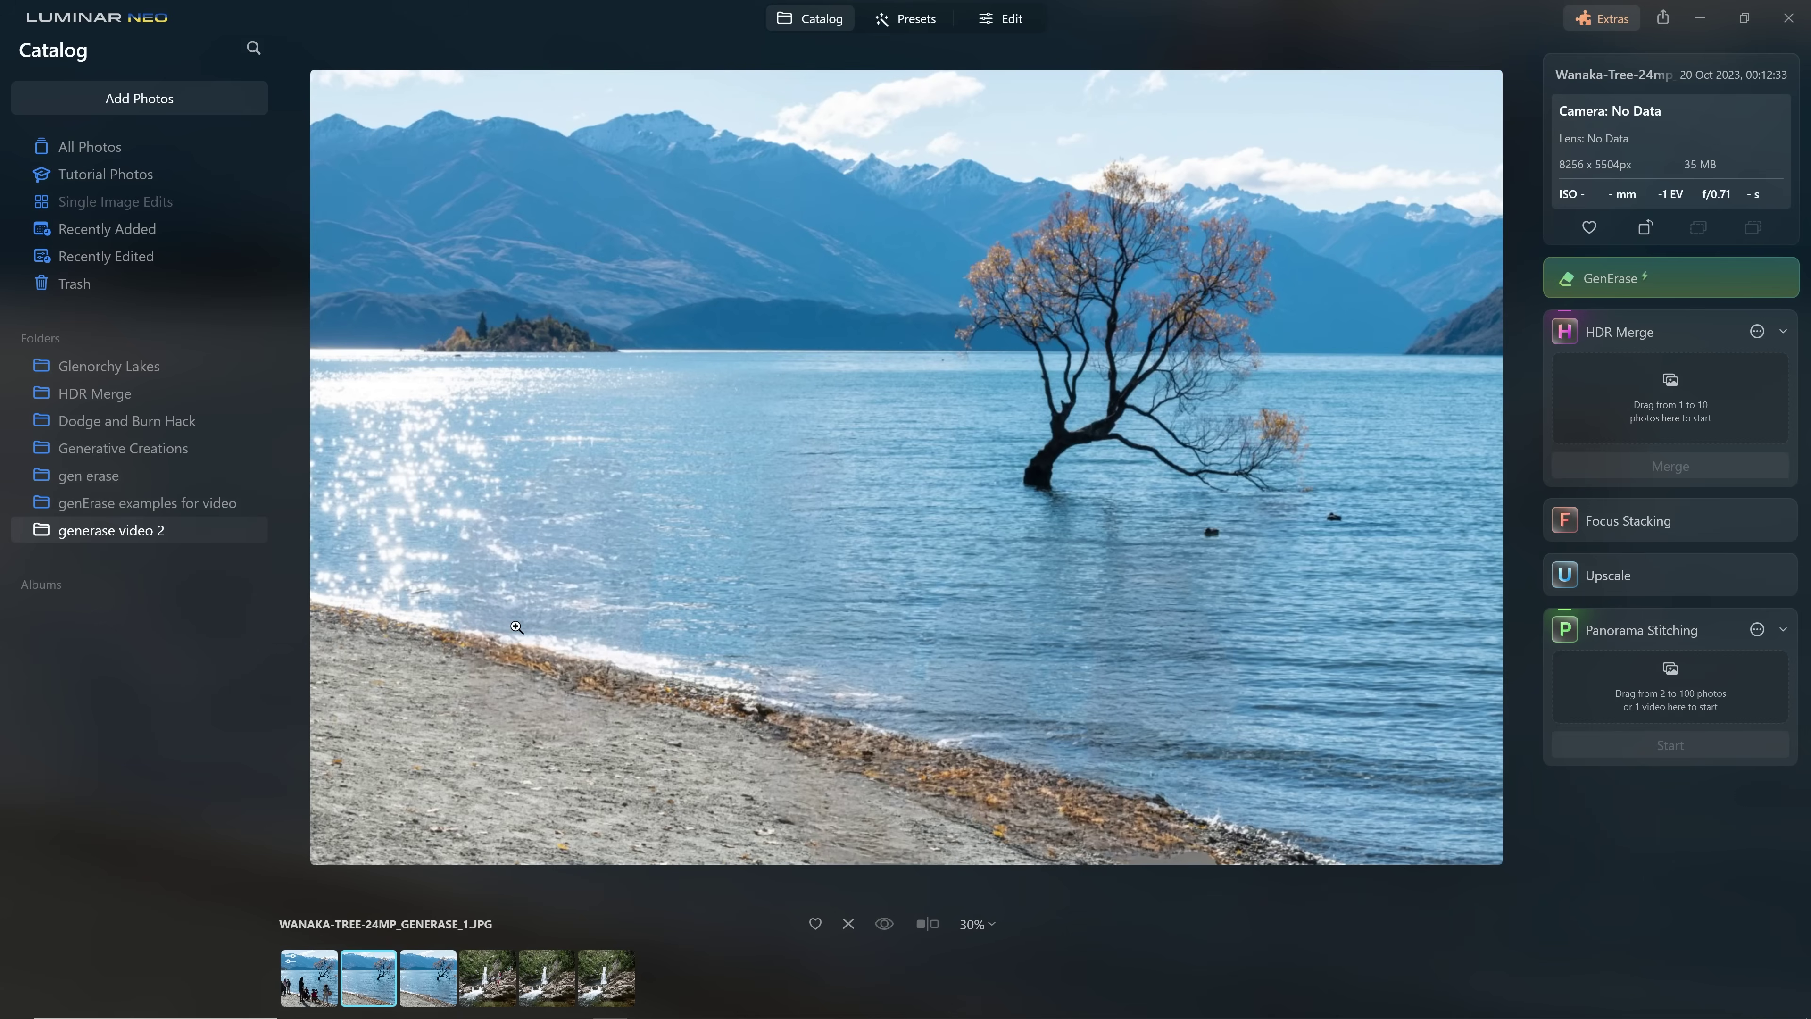
click(508, 640)
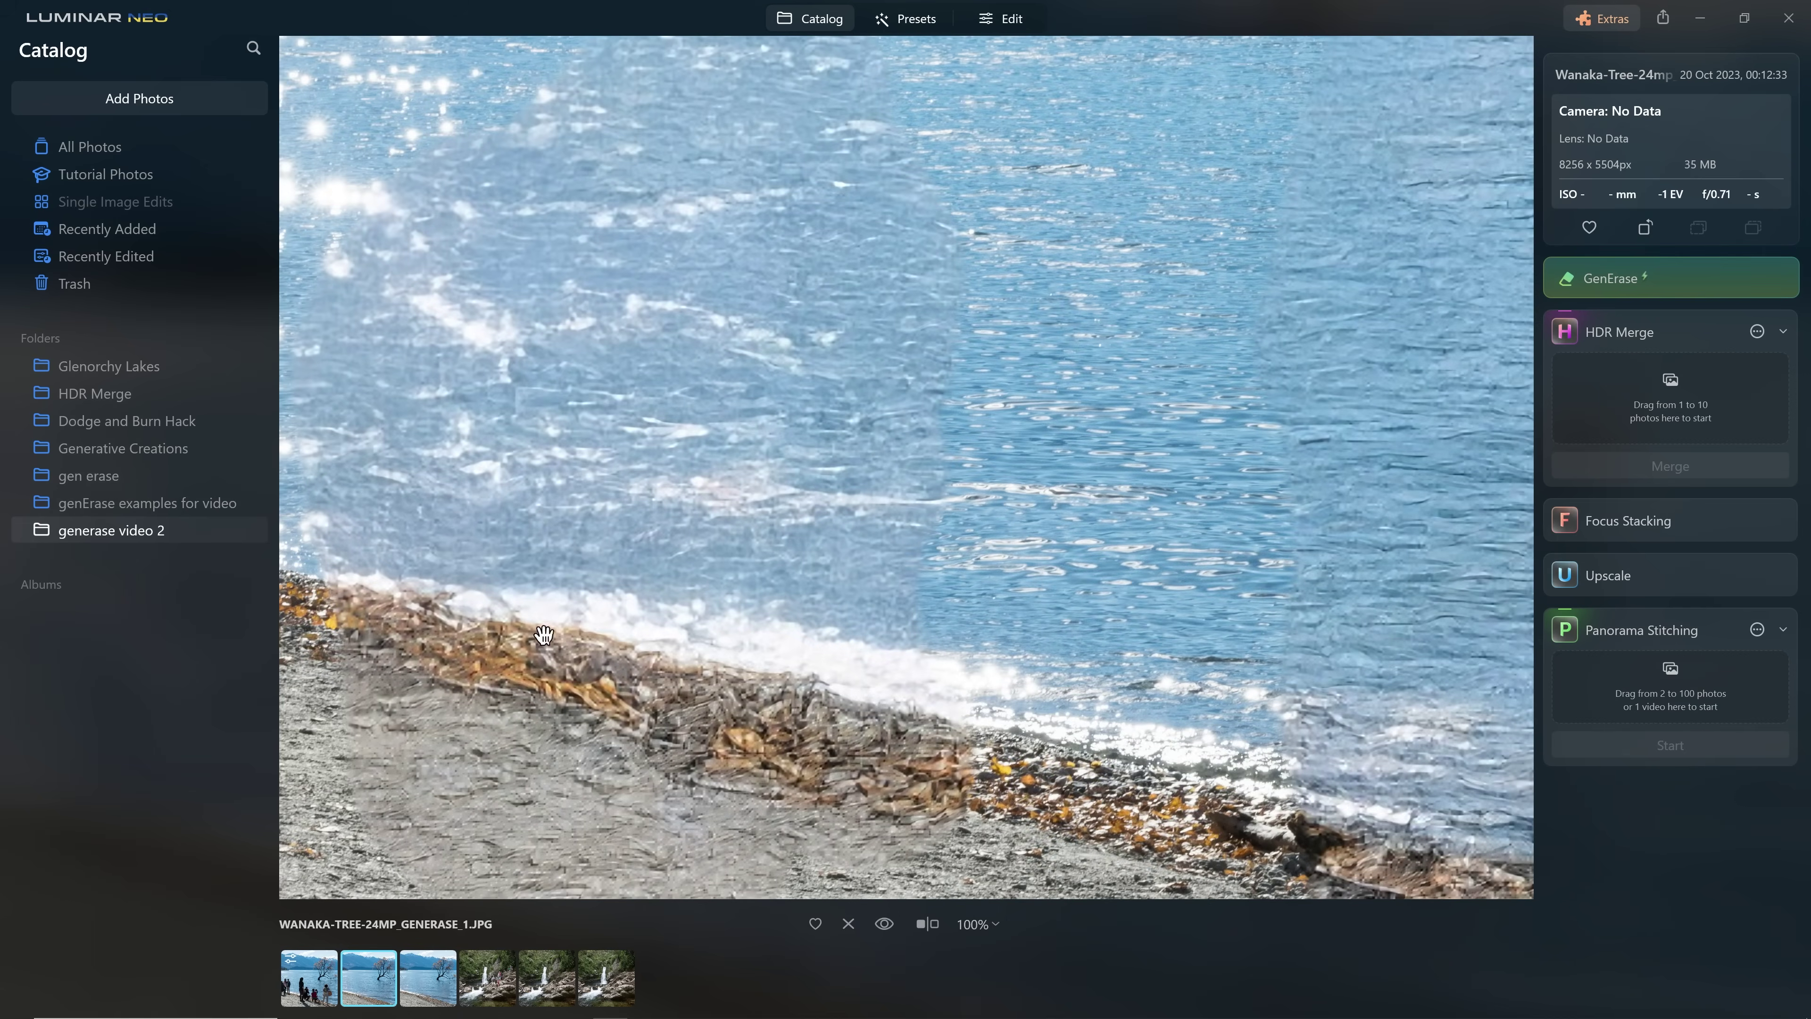
drag(492, 667, 912, 527)
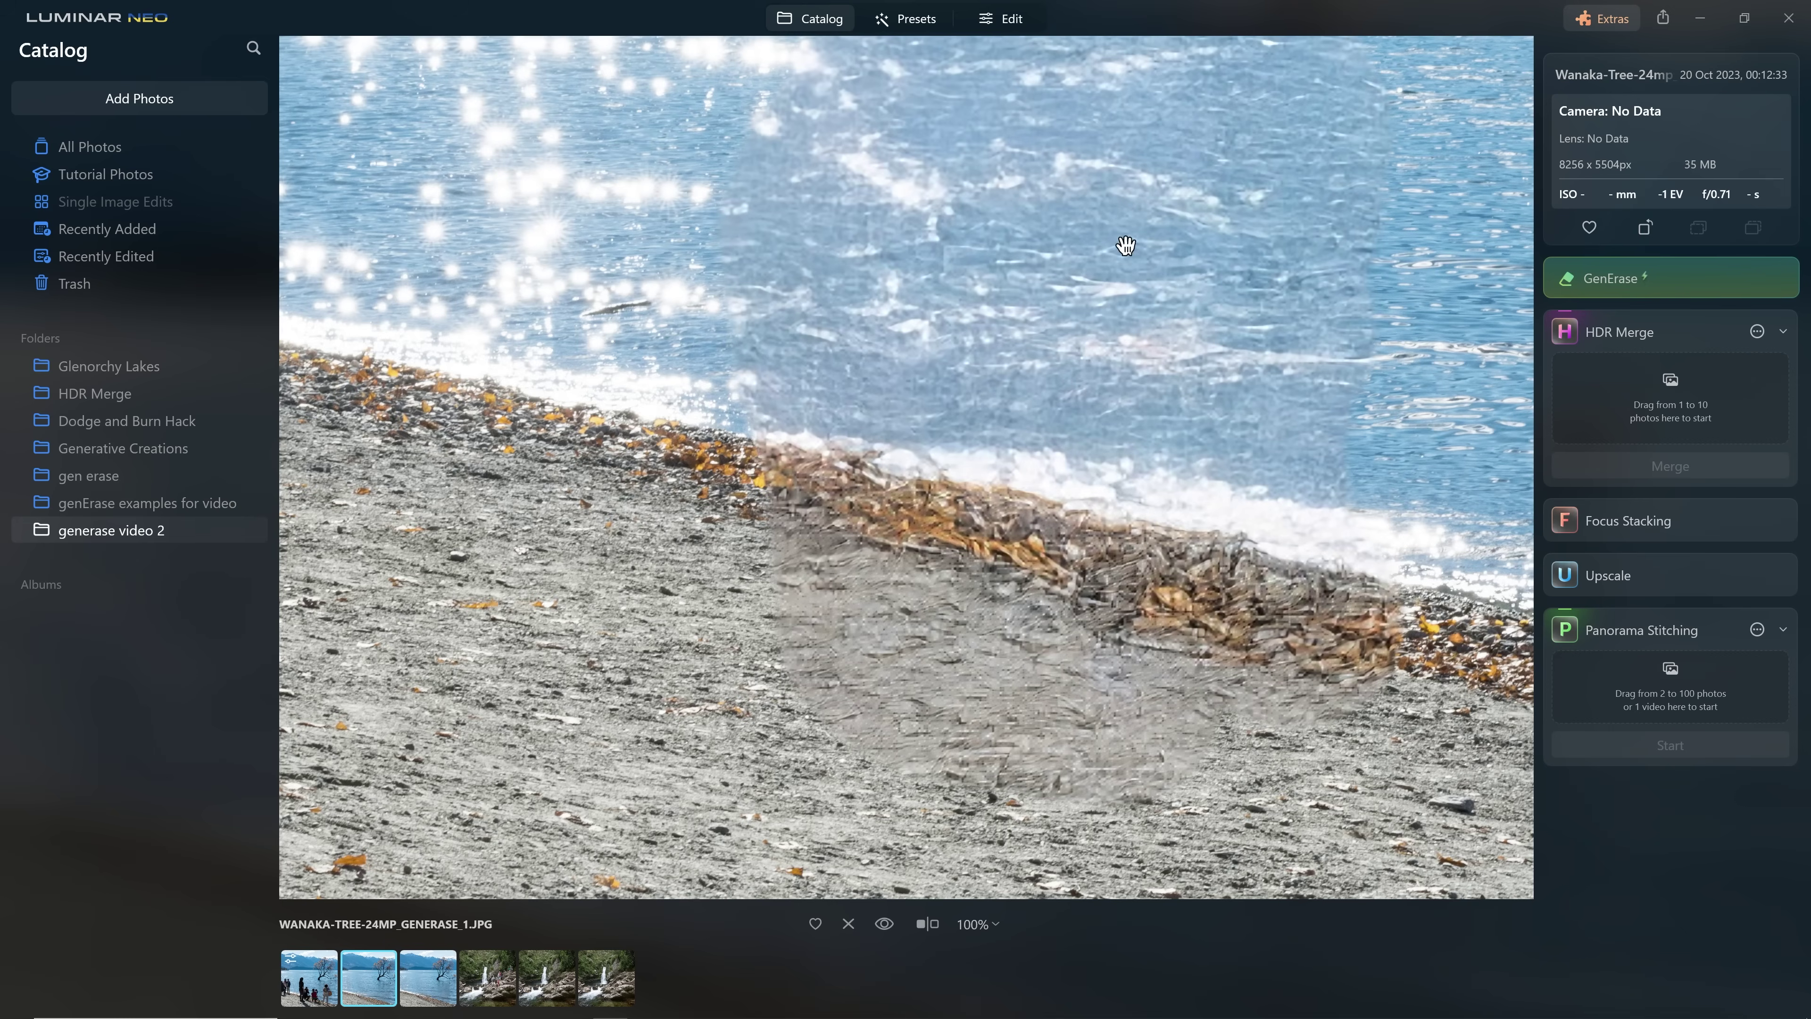
click(1008, 442)
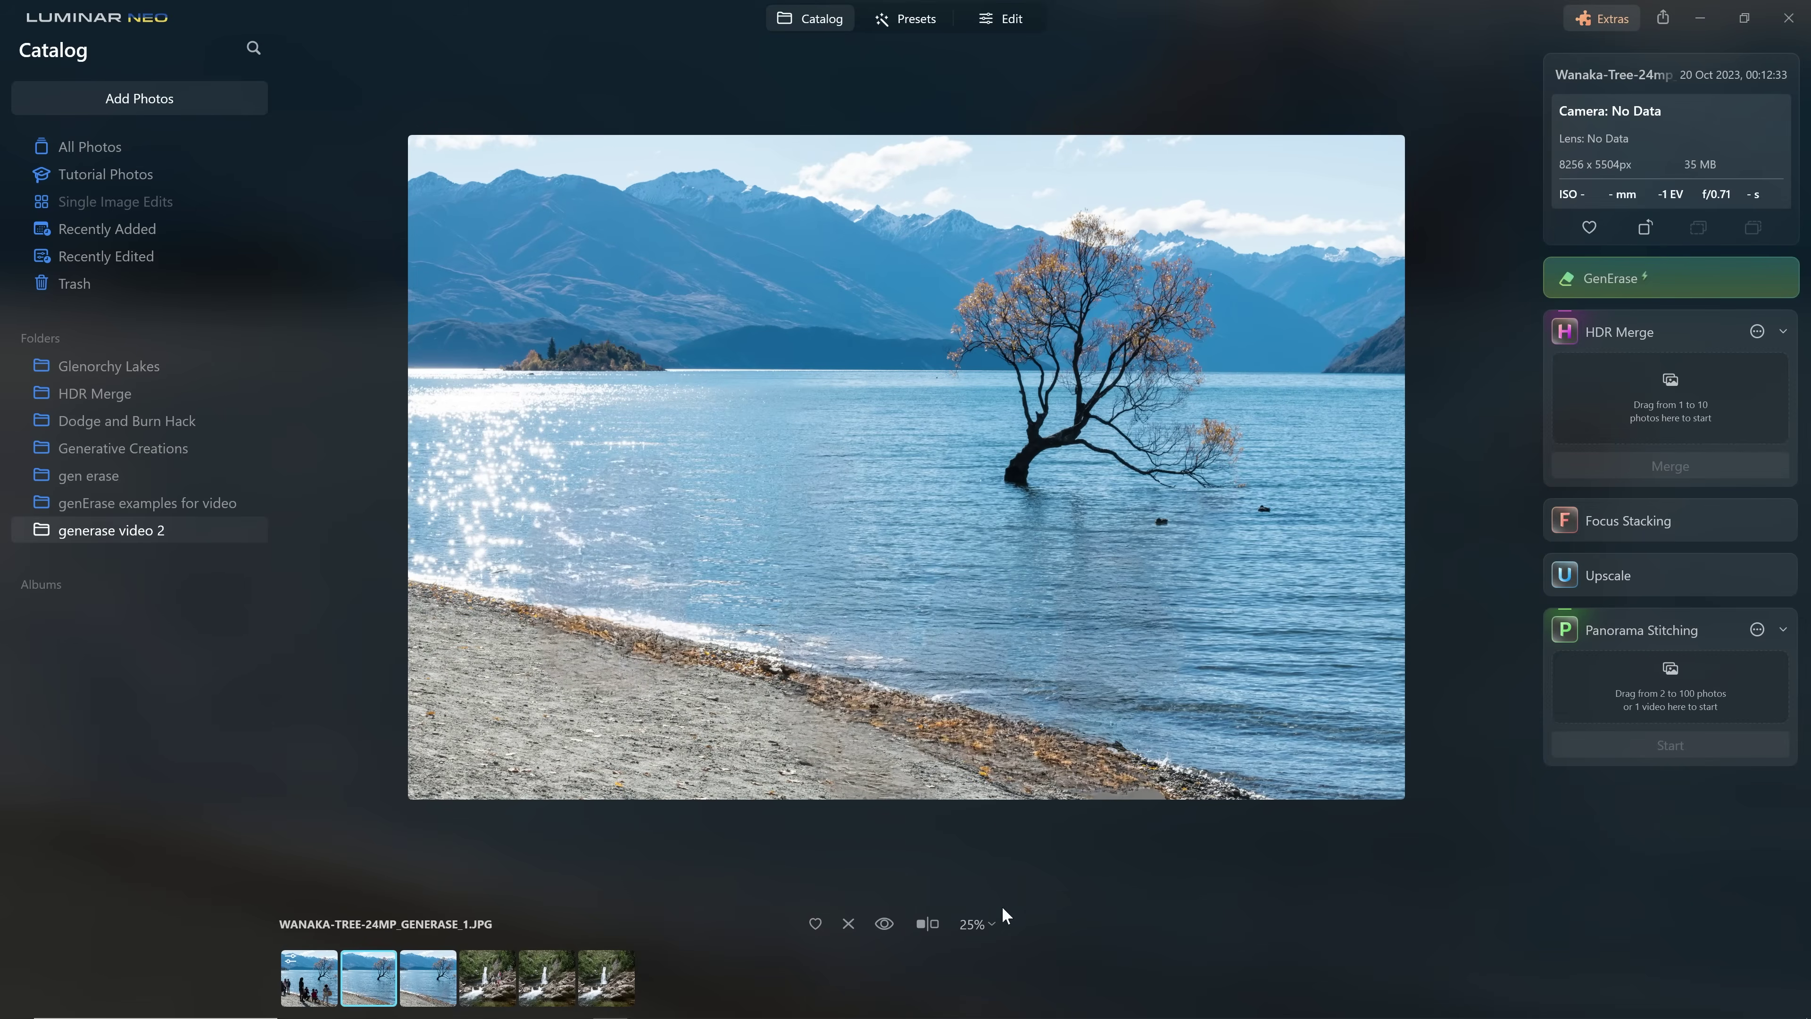
- Examine the erased rocky shoreline at 200%, then move to the second erased version
click(979, 926)
click(1021, 798)
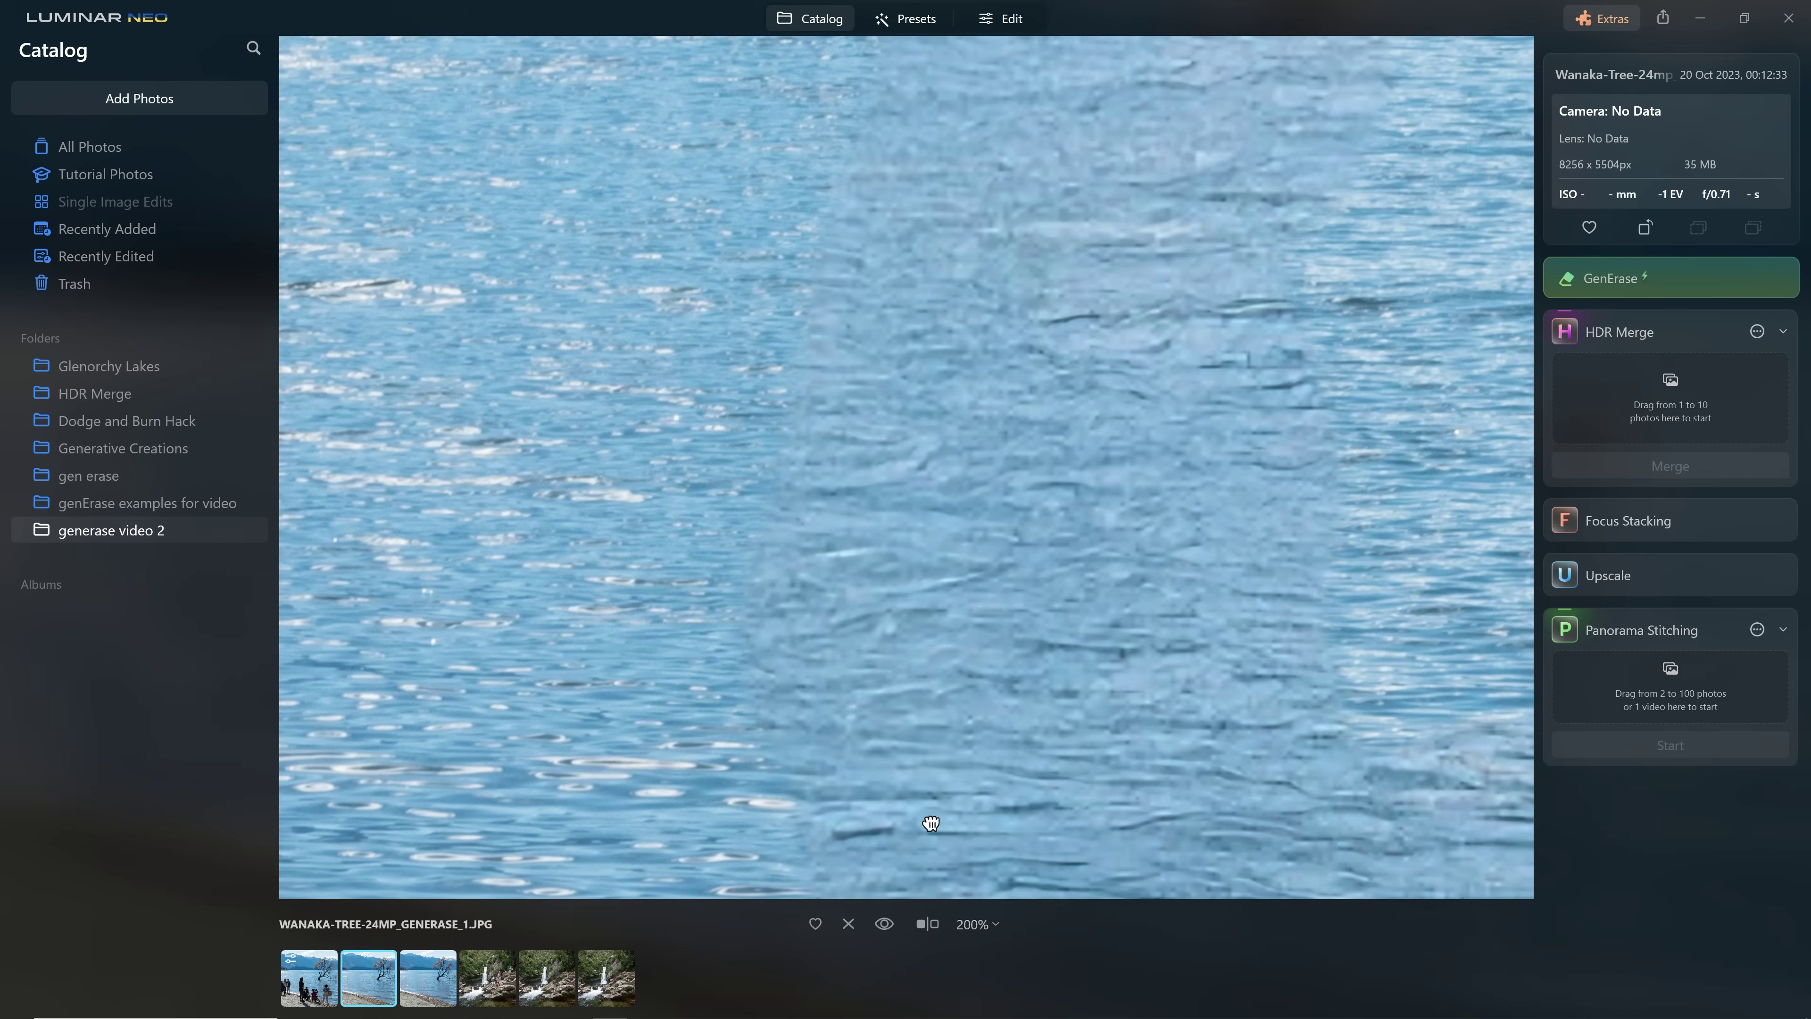
drag(931, 823, 793, 186)
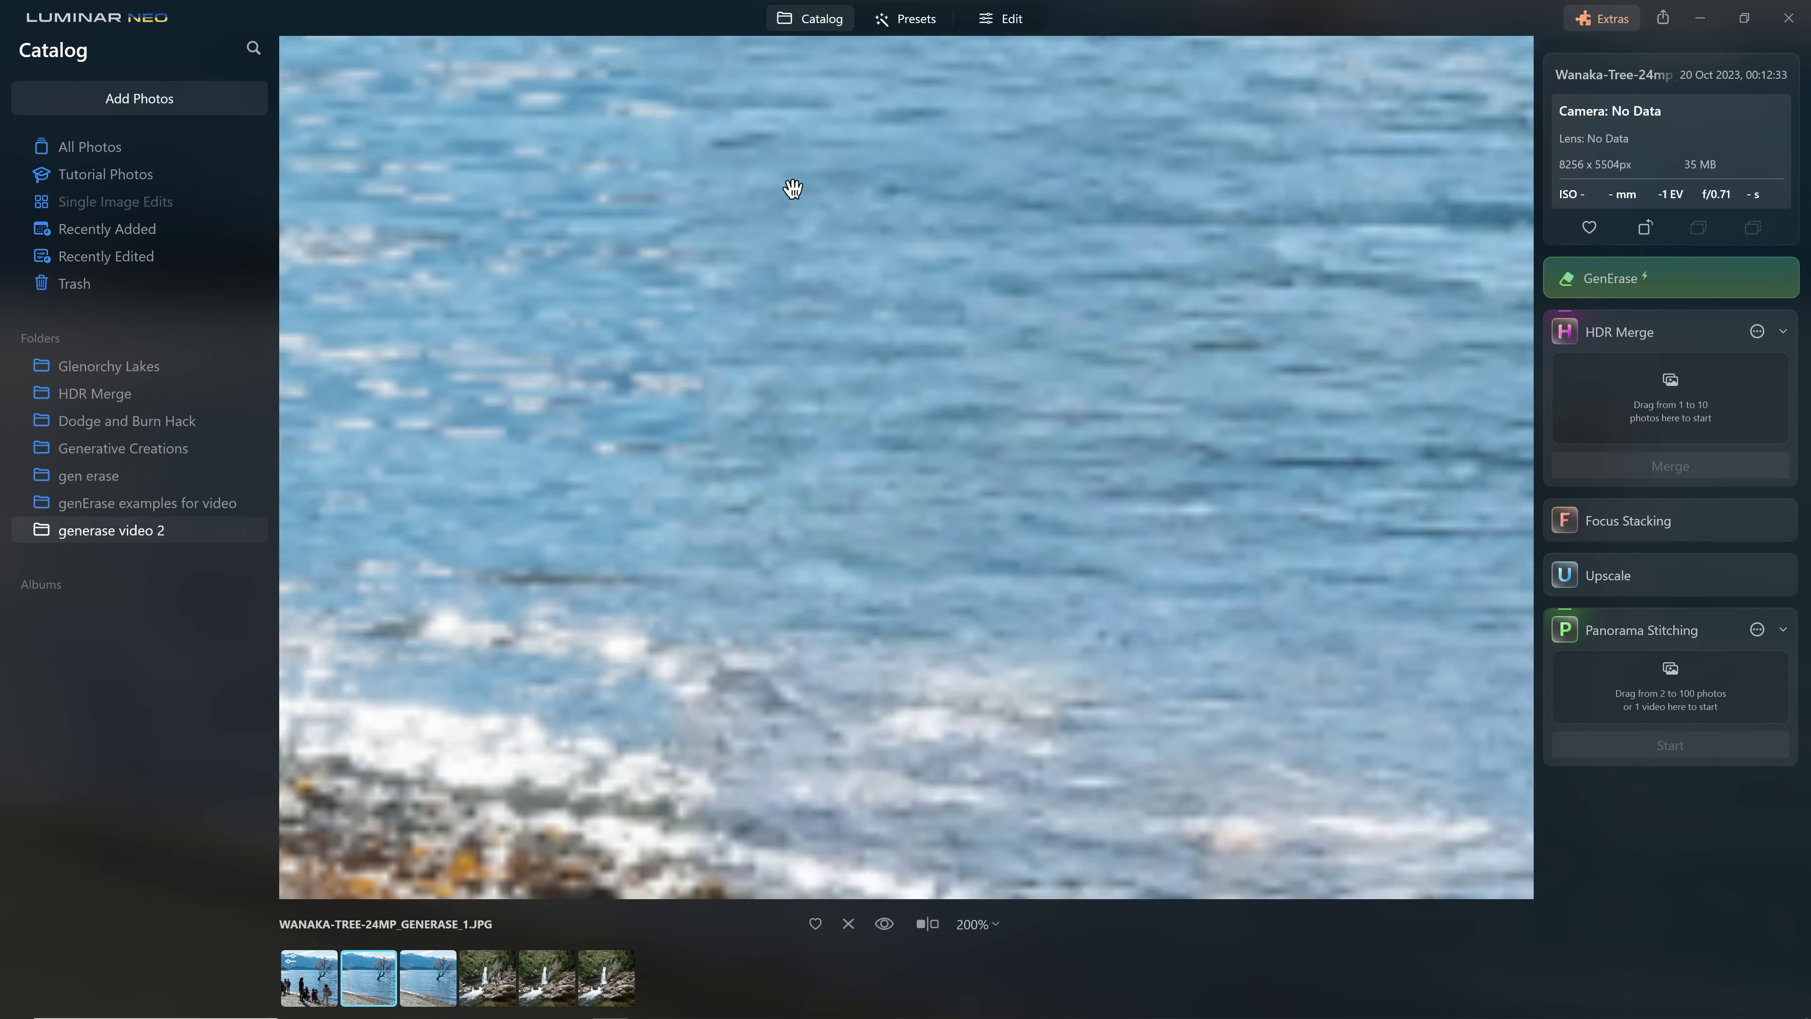
drag(858, 706, 716, 410)
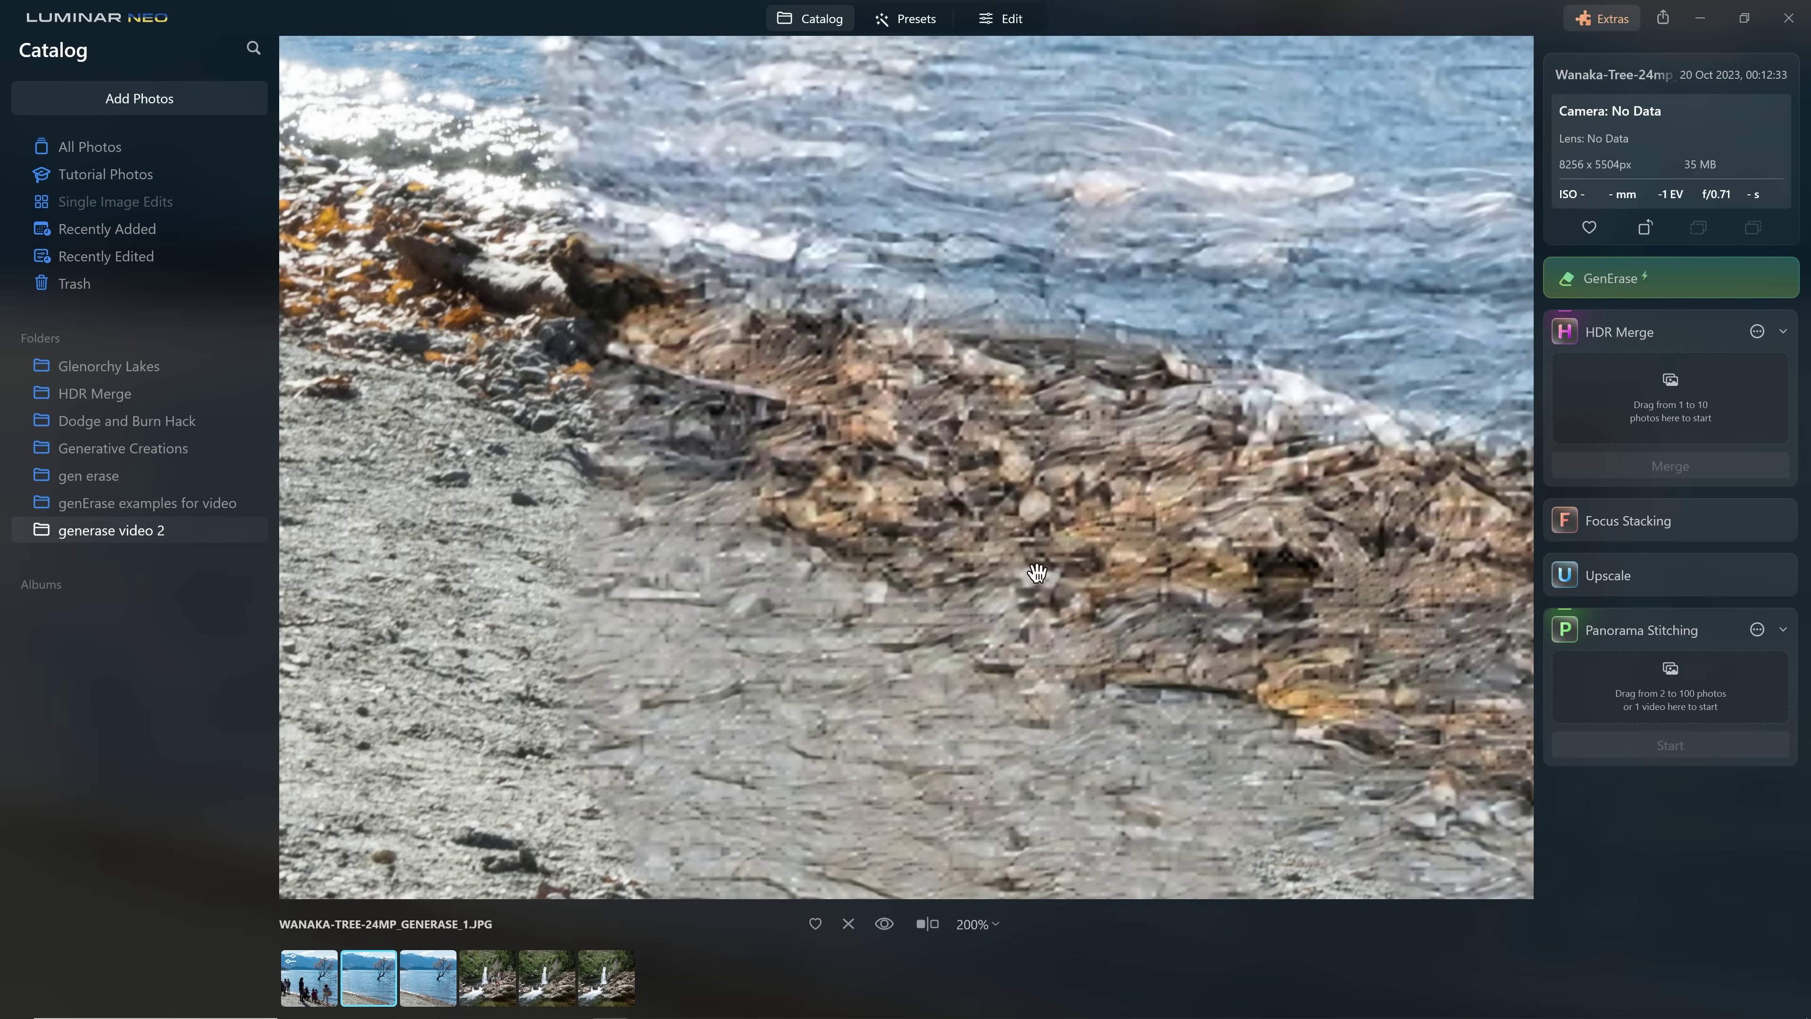
drag(1354, 626, 784, 499)
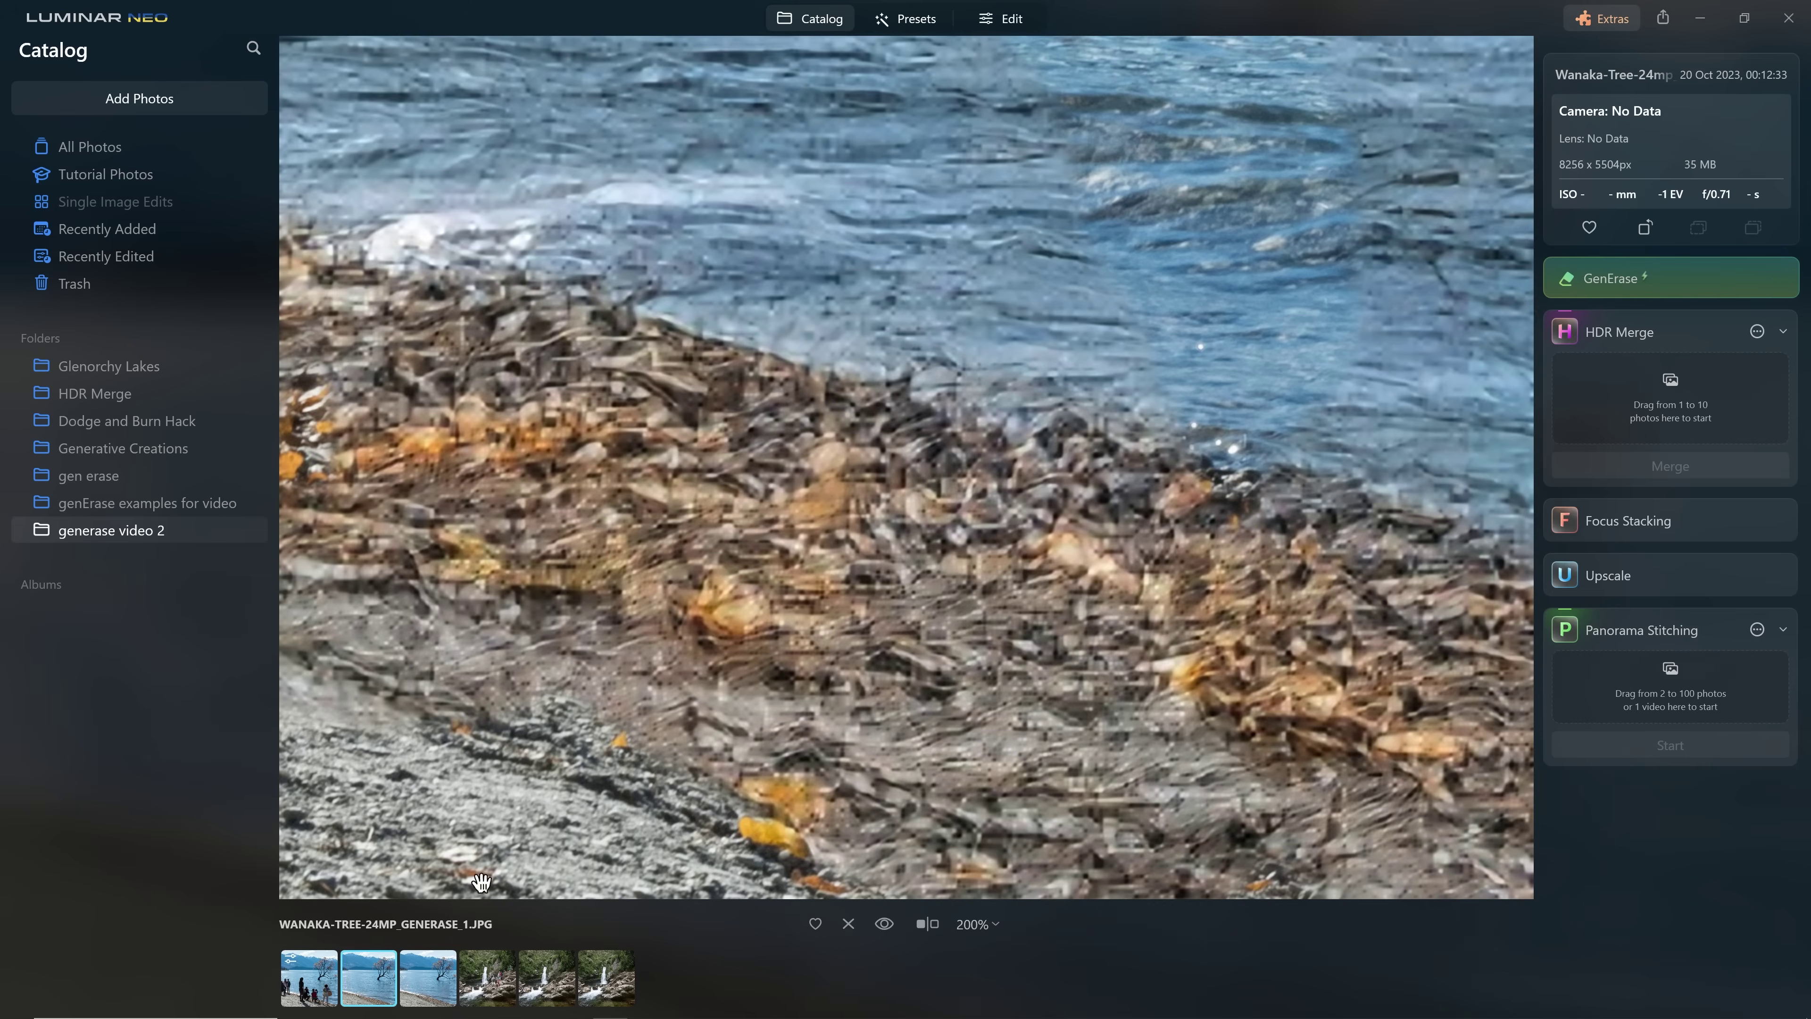
key(Right)
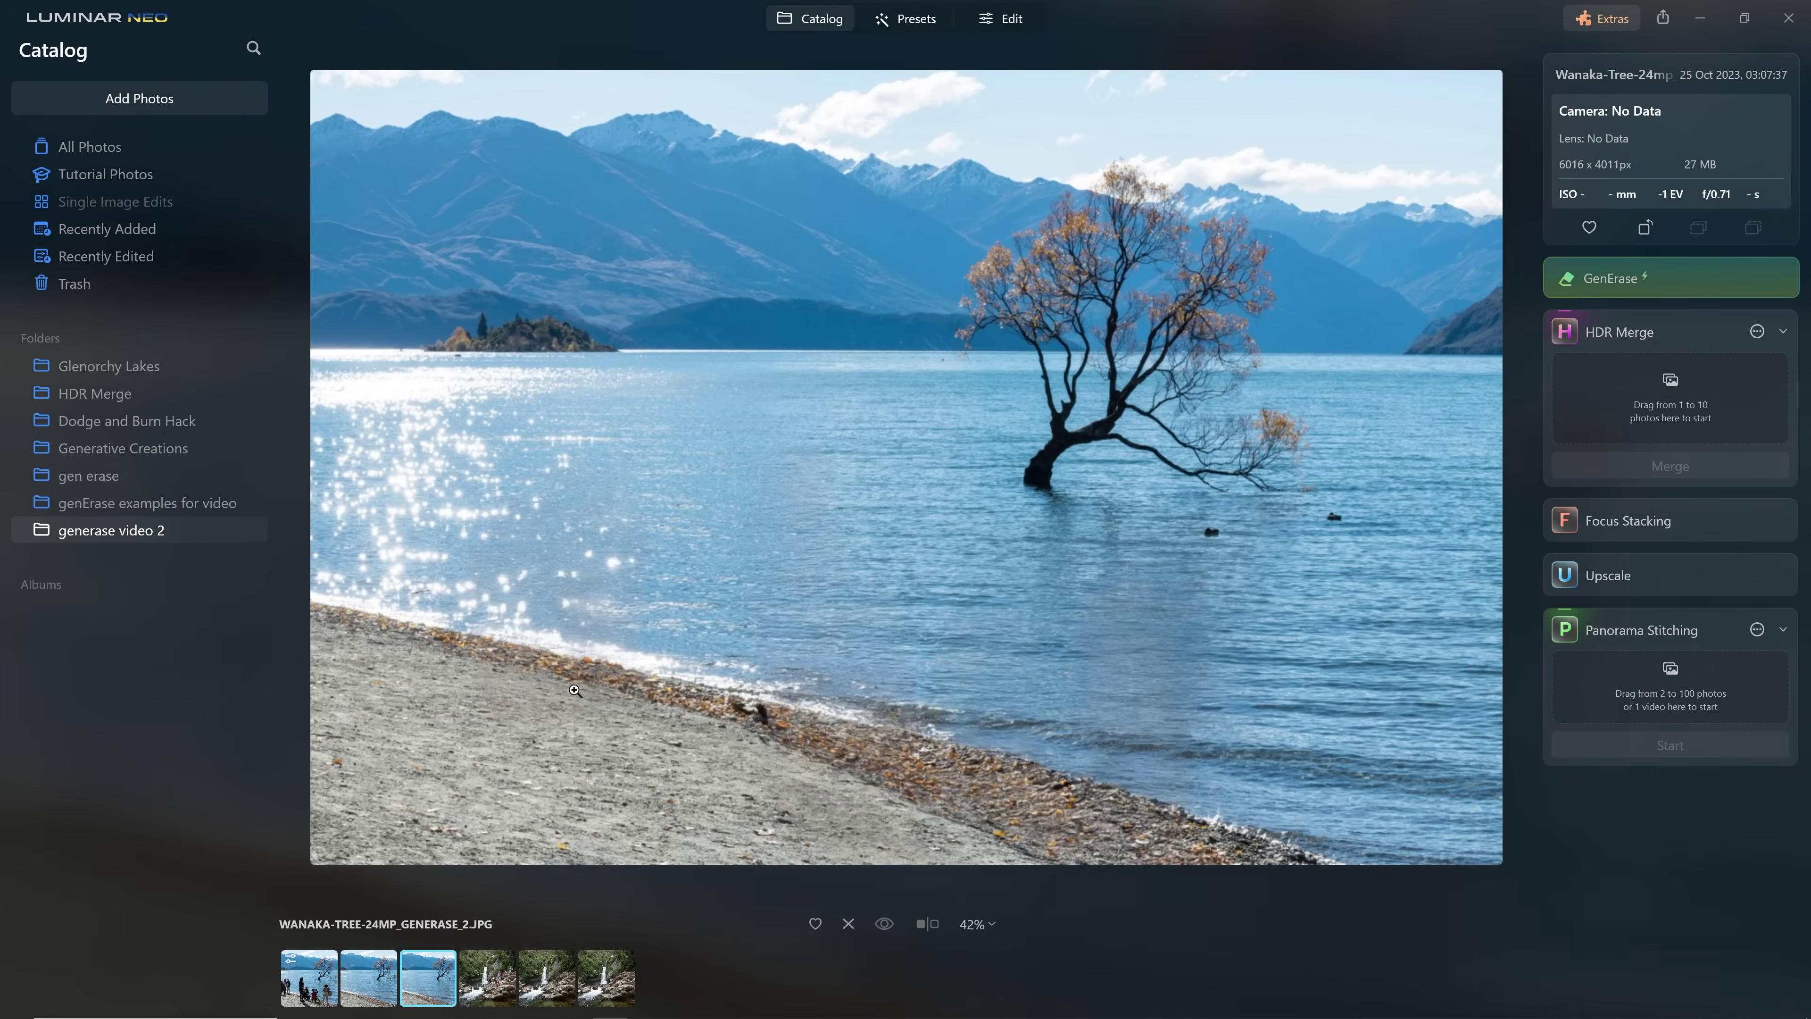
- Check the GENERASE_2 shoreline at 100%, then select the original WANAKA-TREE-24MP.JPG
click(525, 671)
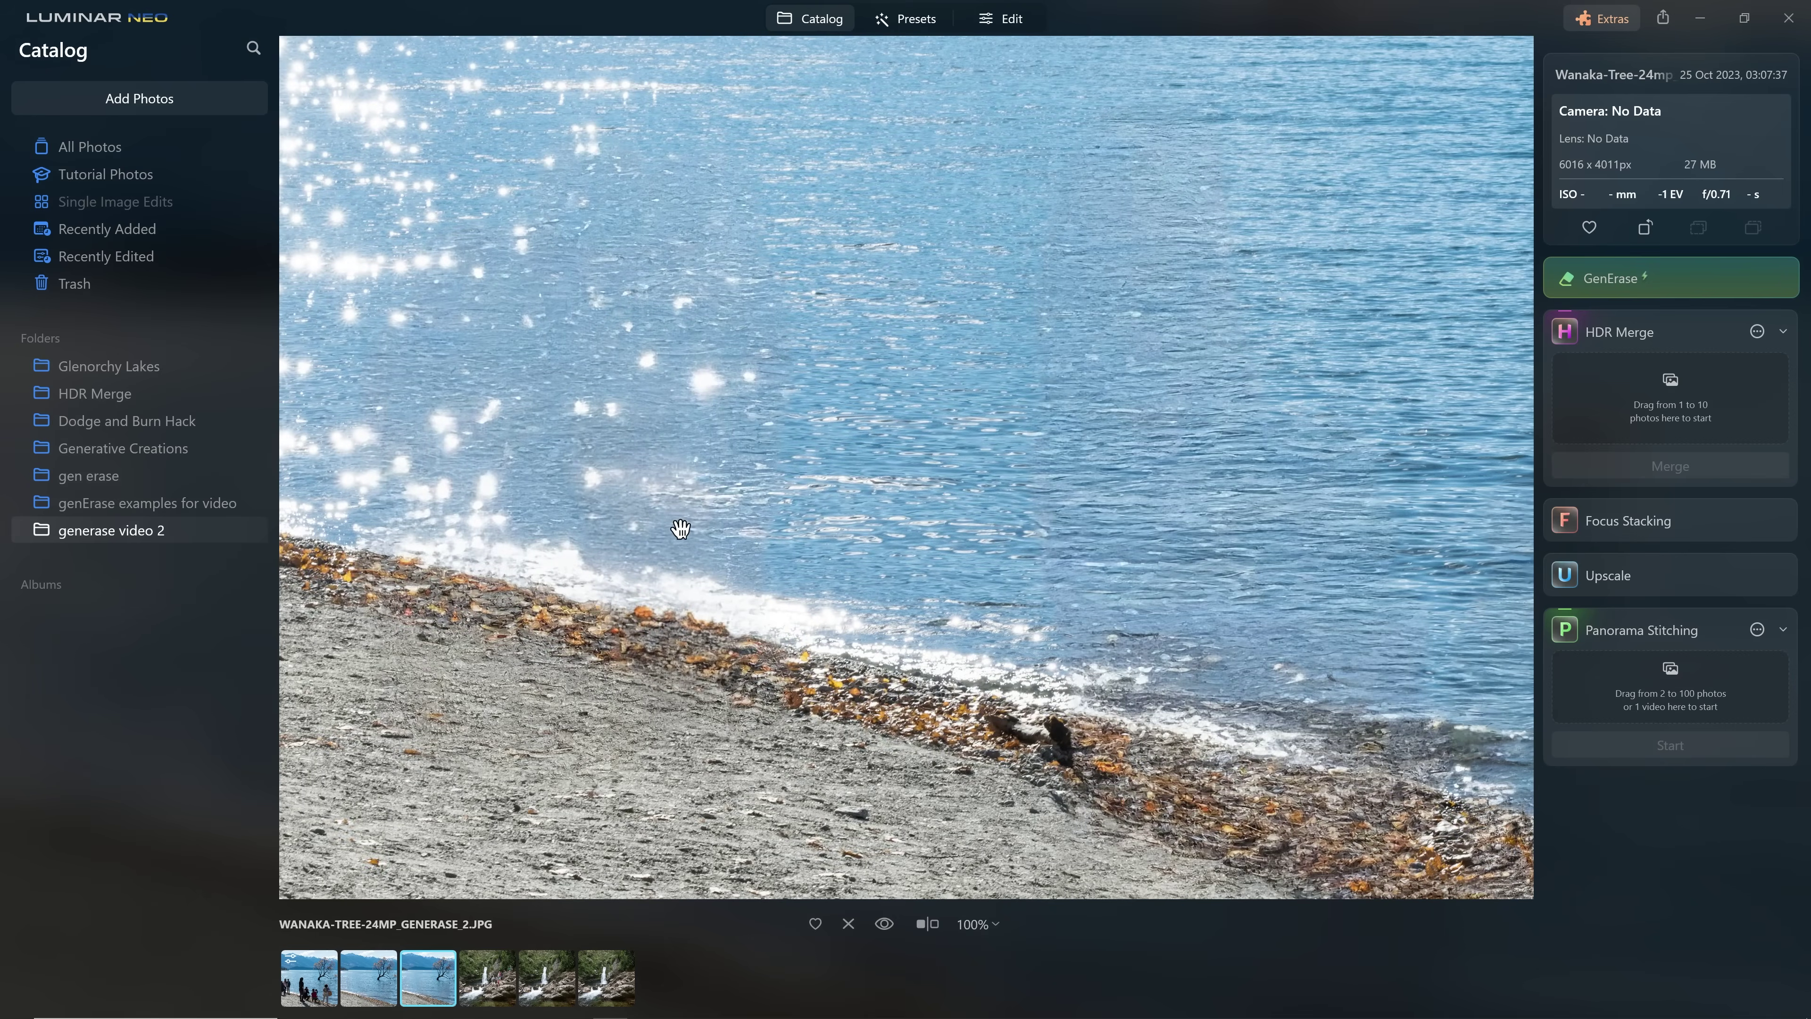
drag(680, 528, 972, 364)
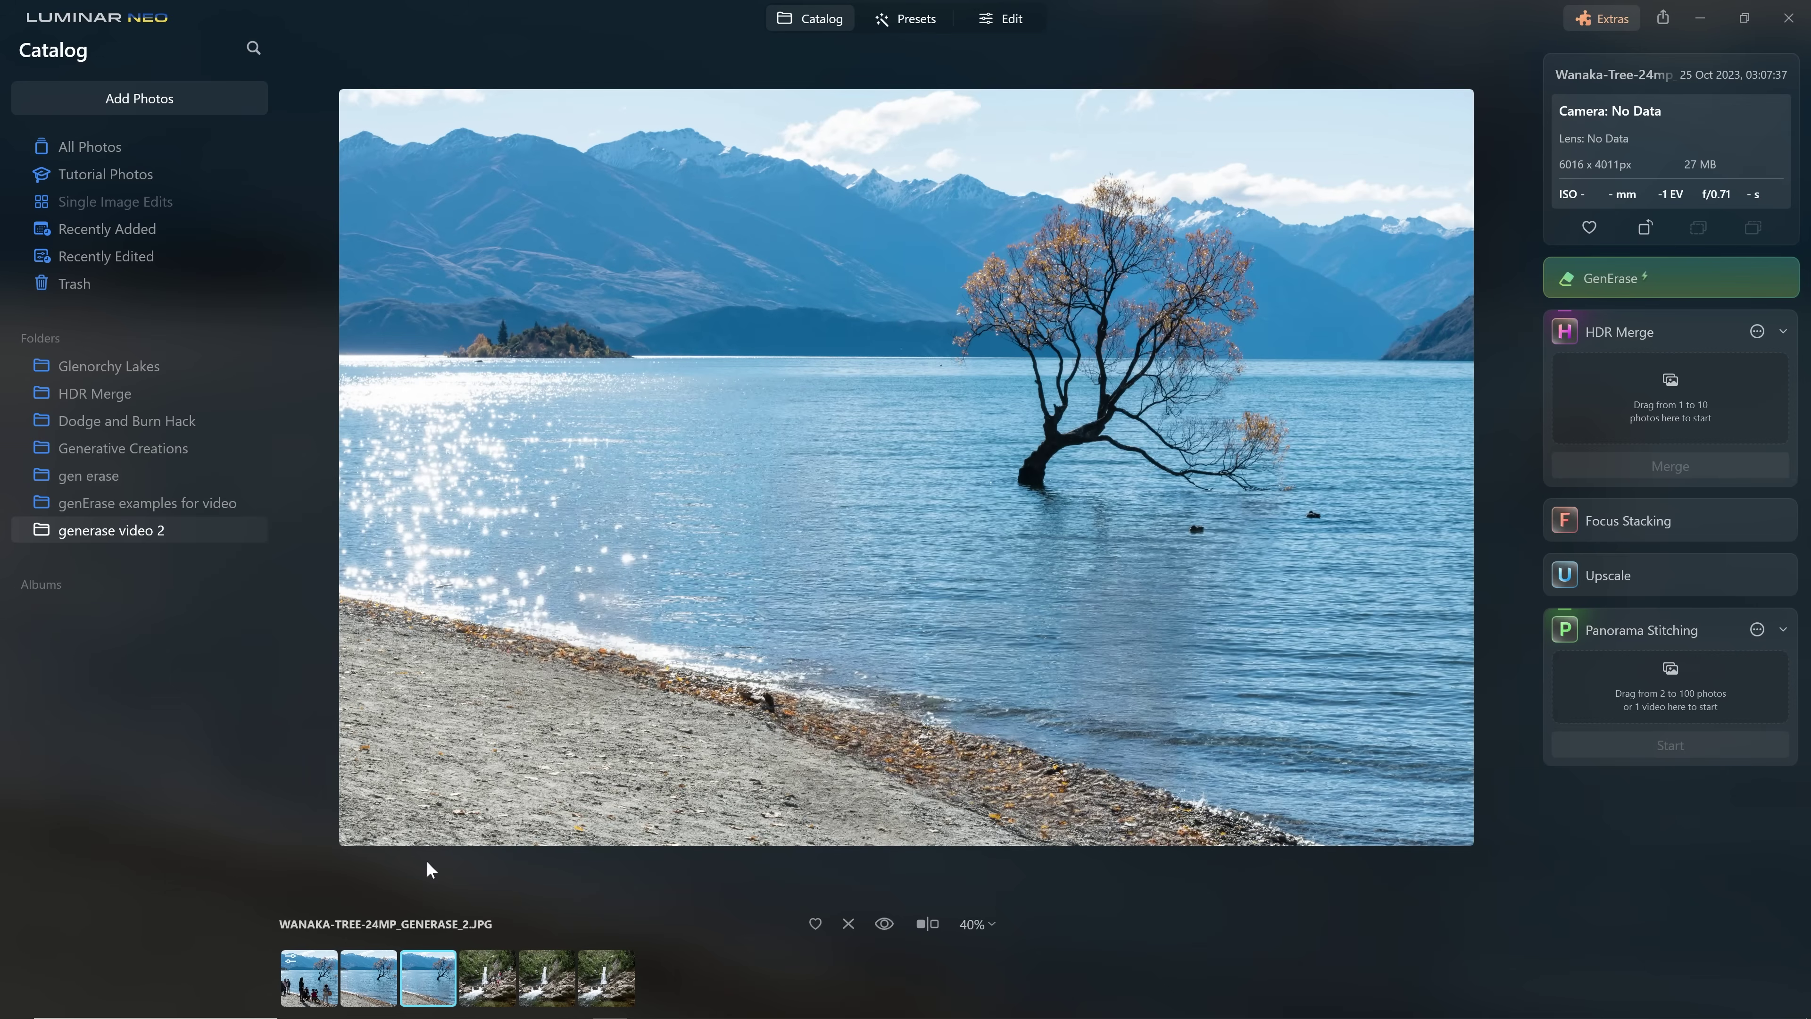
click(317, 978)
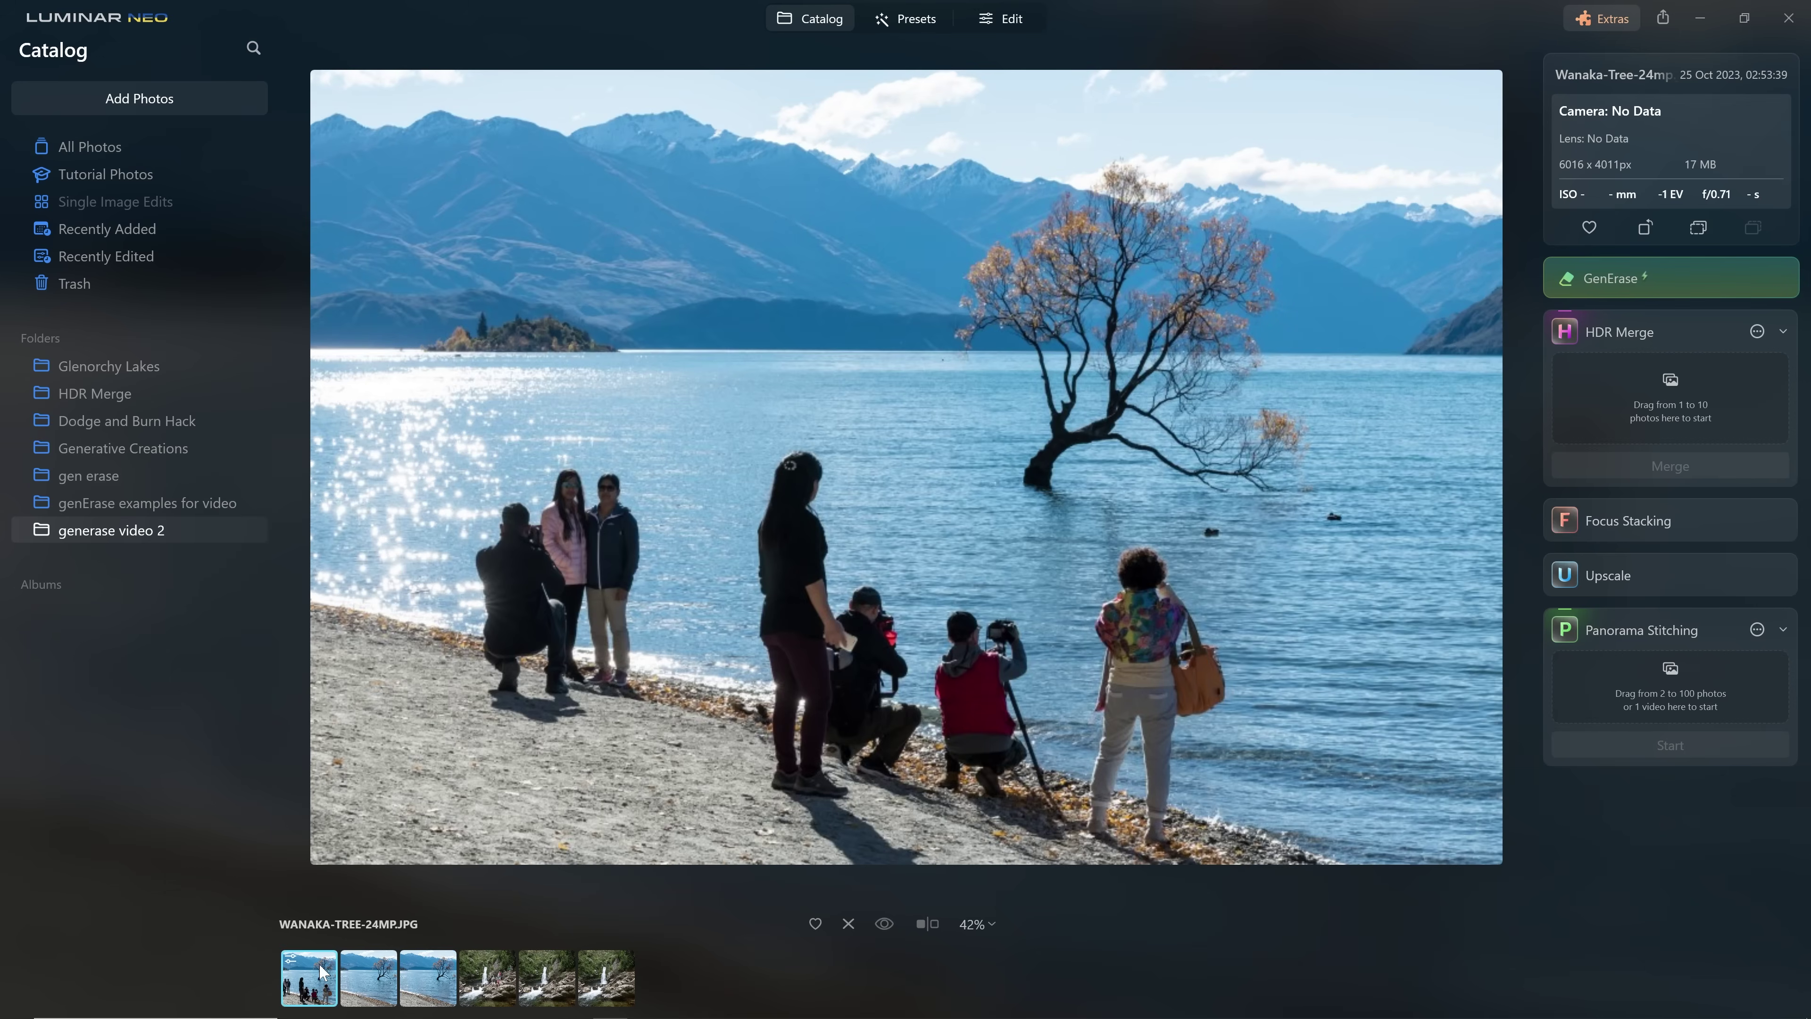
- In GenErase, mask the group of people on the left and the woman in black
click(1594, 274)
mouse_move(649, 514)
mouse_down()
mouse_move(578, 554)
mouse_move(574, 647)
mouse_move(606, 674)
mouse_move(630, 576)
mouse_move(655, 567)
mouse_move(656, 662)
mouse_up()
mouse_move(809, 492)
mouse_down()
mouse_move(824, 735)
mouse_move(889, 821)
mouse_move(867, 614)
mouse_move(891, 706)
mouse_move(937, 630)
mouse_move(959, 663)
mouse_move(1092, 606)
mouse_move(1091, 749)
mouse_move(1095, 675)
mouse_move(1133, 642)
mouse_move(1191, 771)
mouse_up()
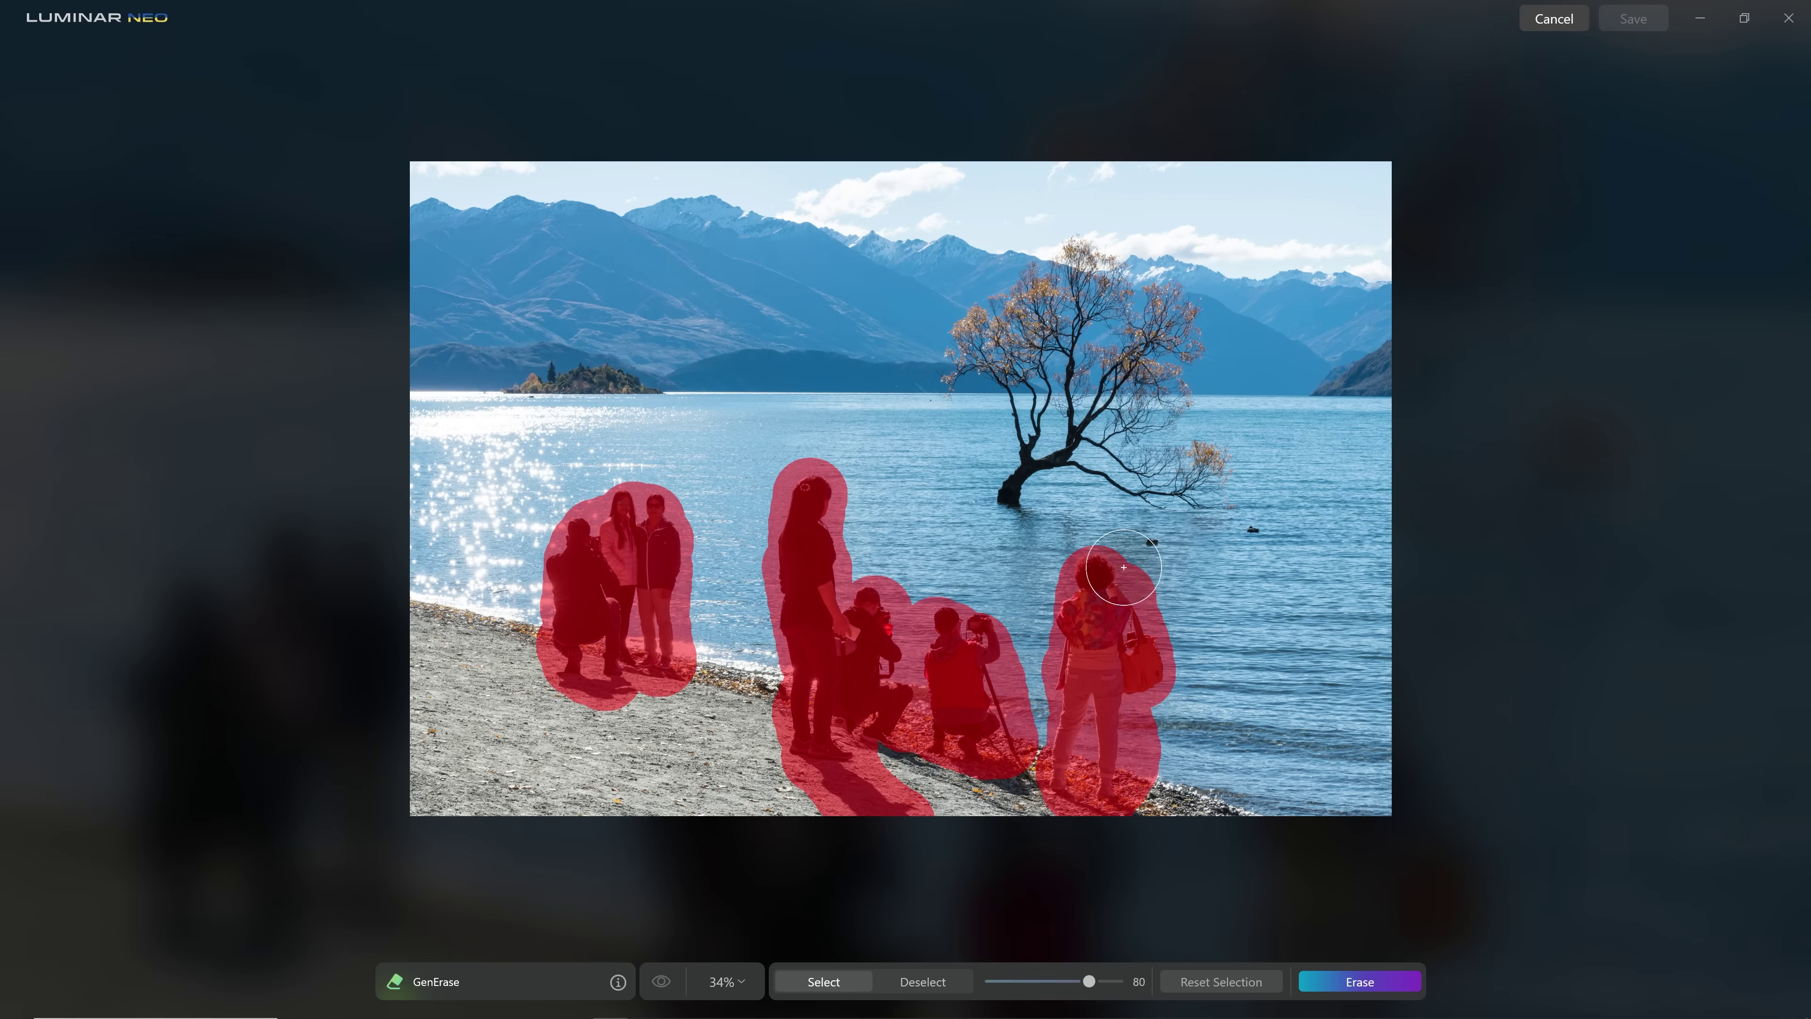
- Cancel the GenErase selection and return to the Edit workspace
click(1554, 18)
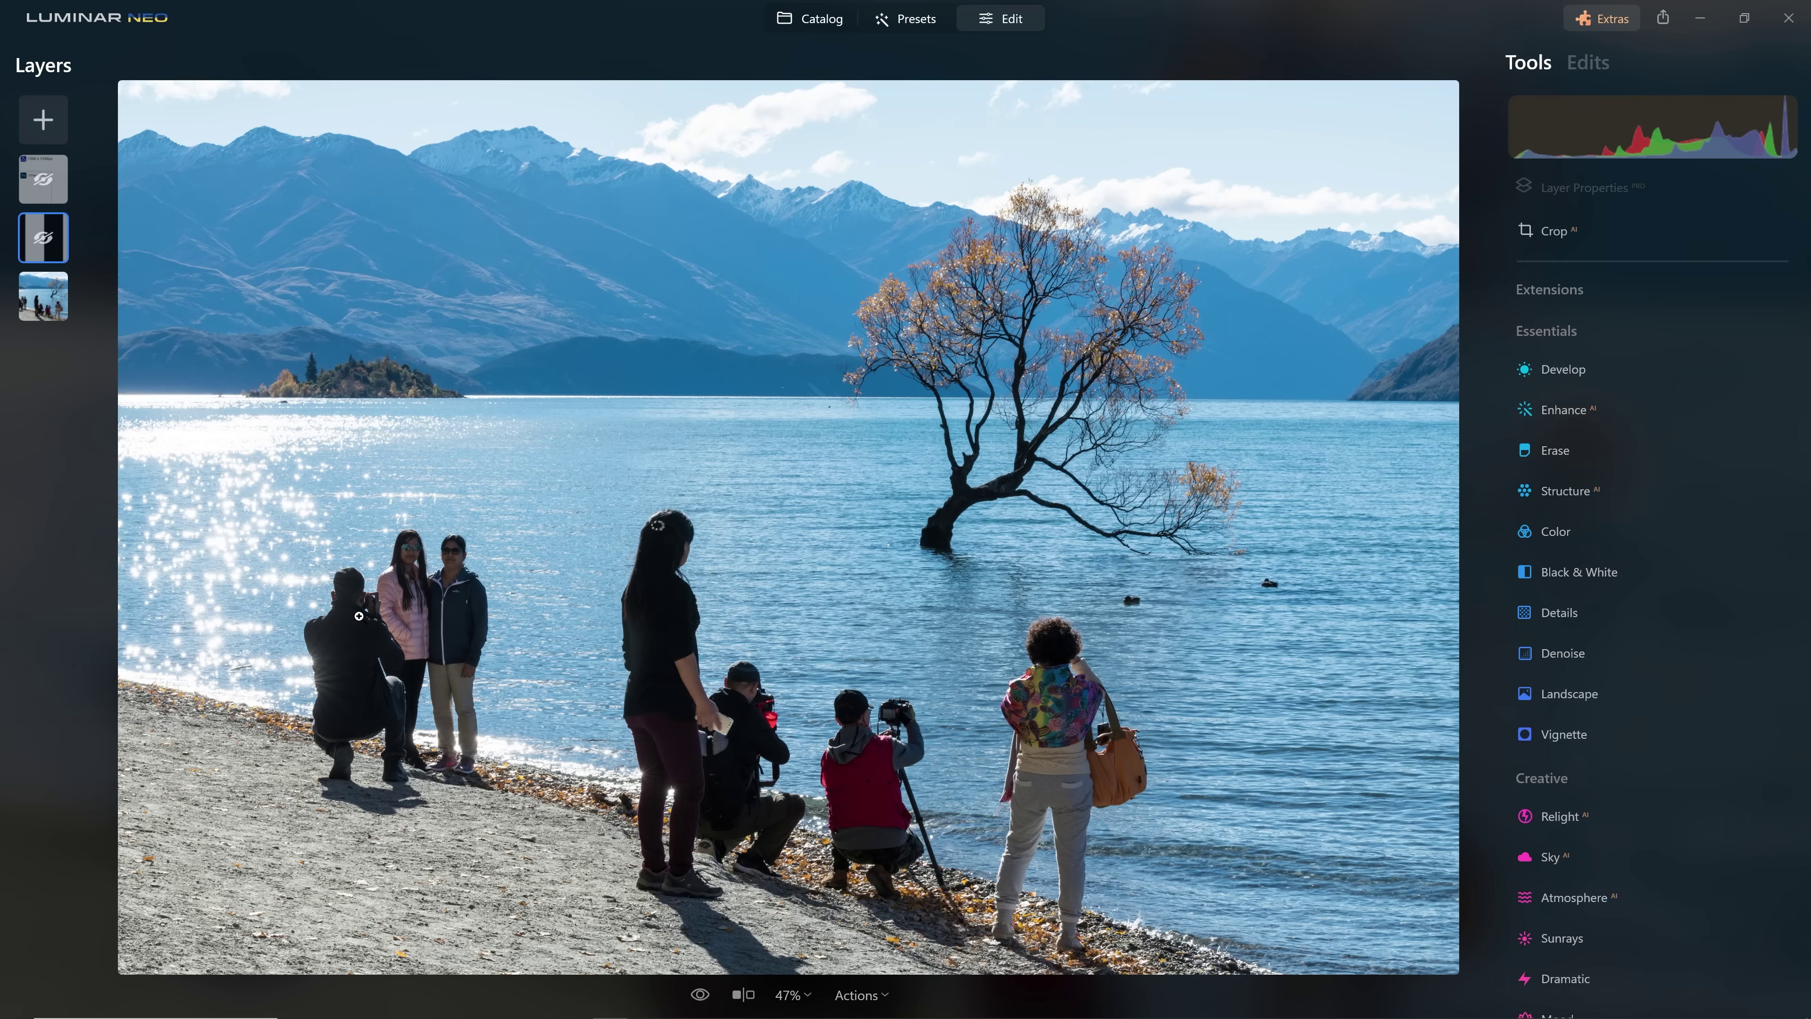
- Show the top layer and reposition the size-comparison overlay graphic on the lake photo
right_click(41, 195)
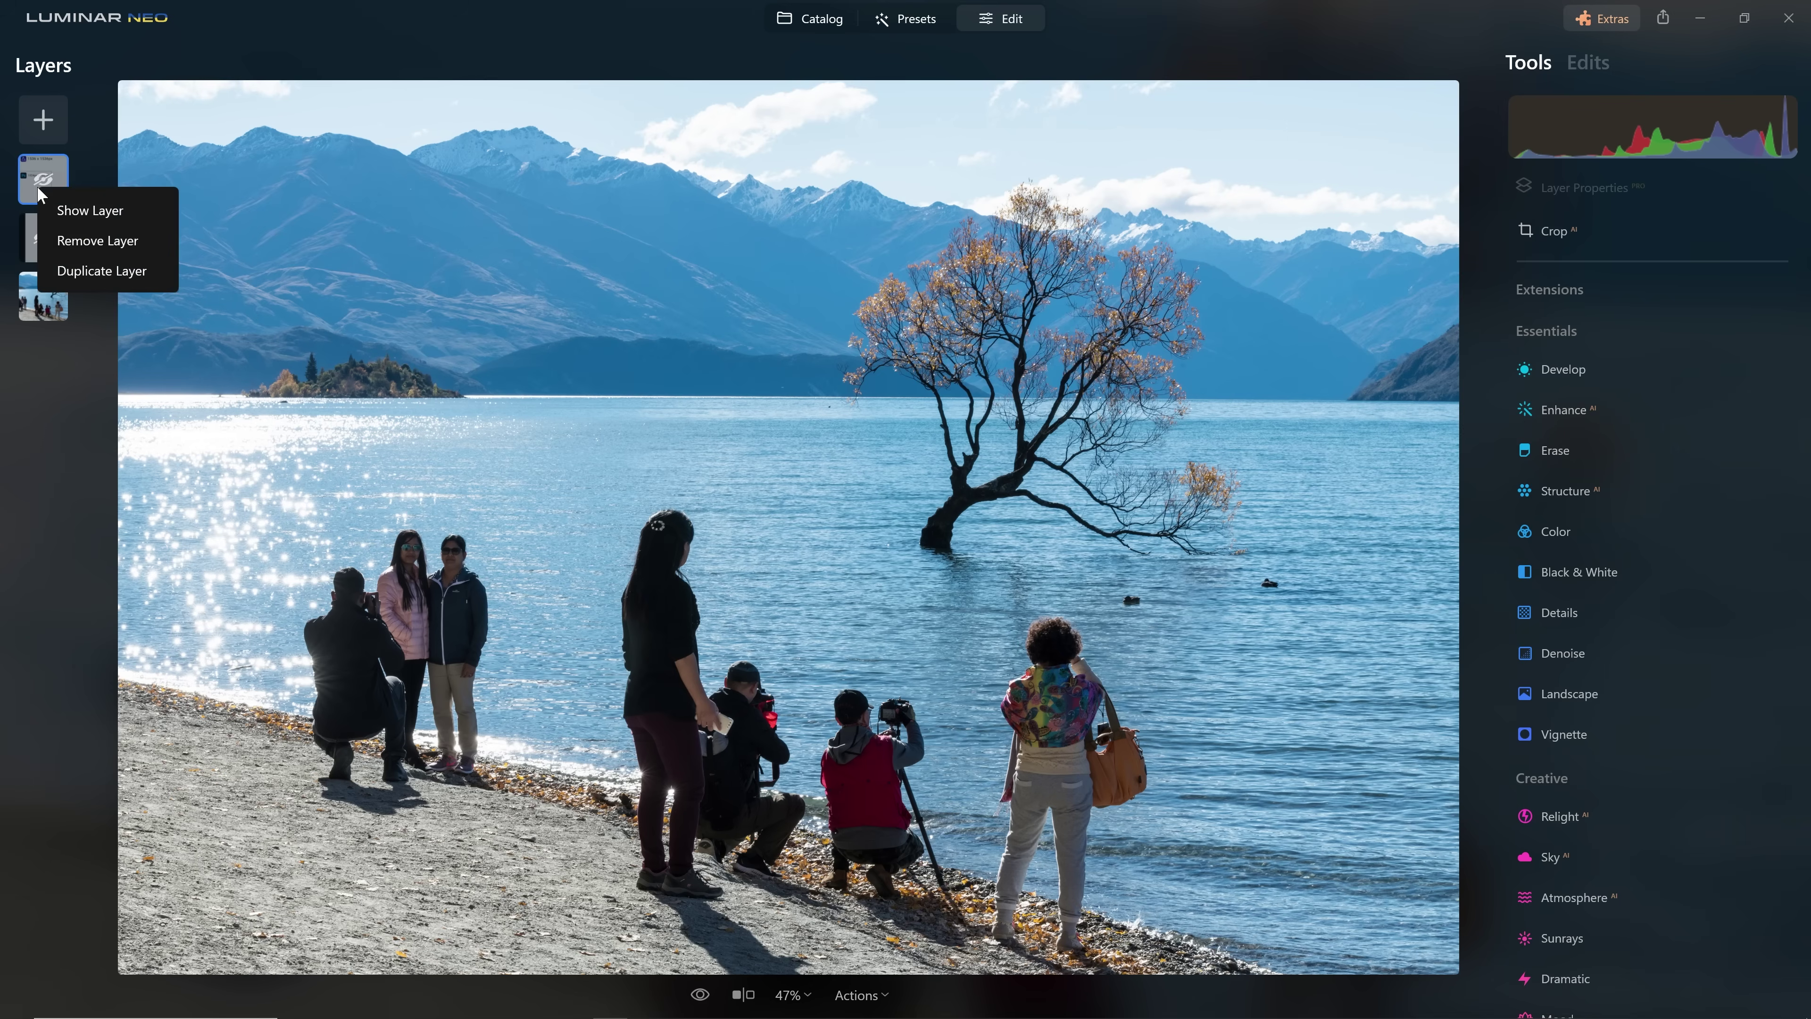
click(85, 210)
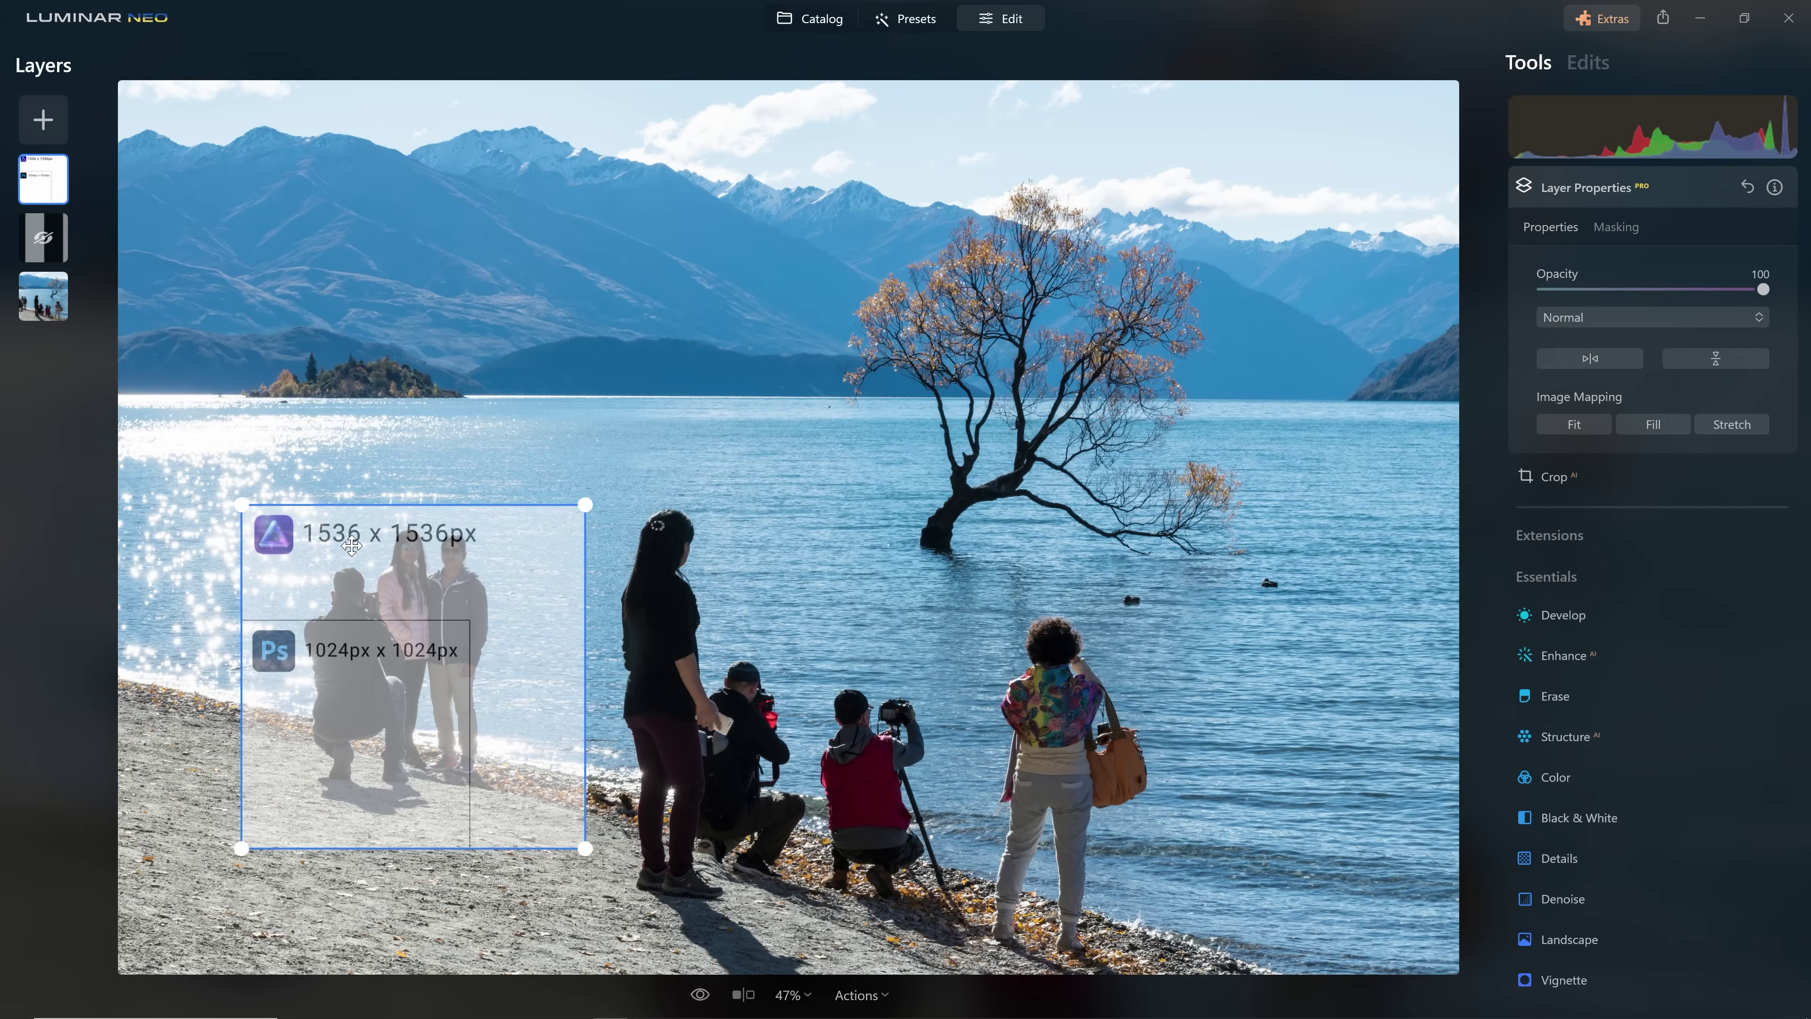
drag(482, 594, 483, 521)
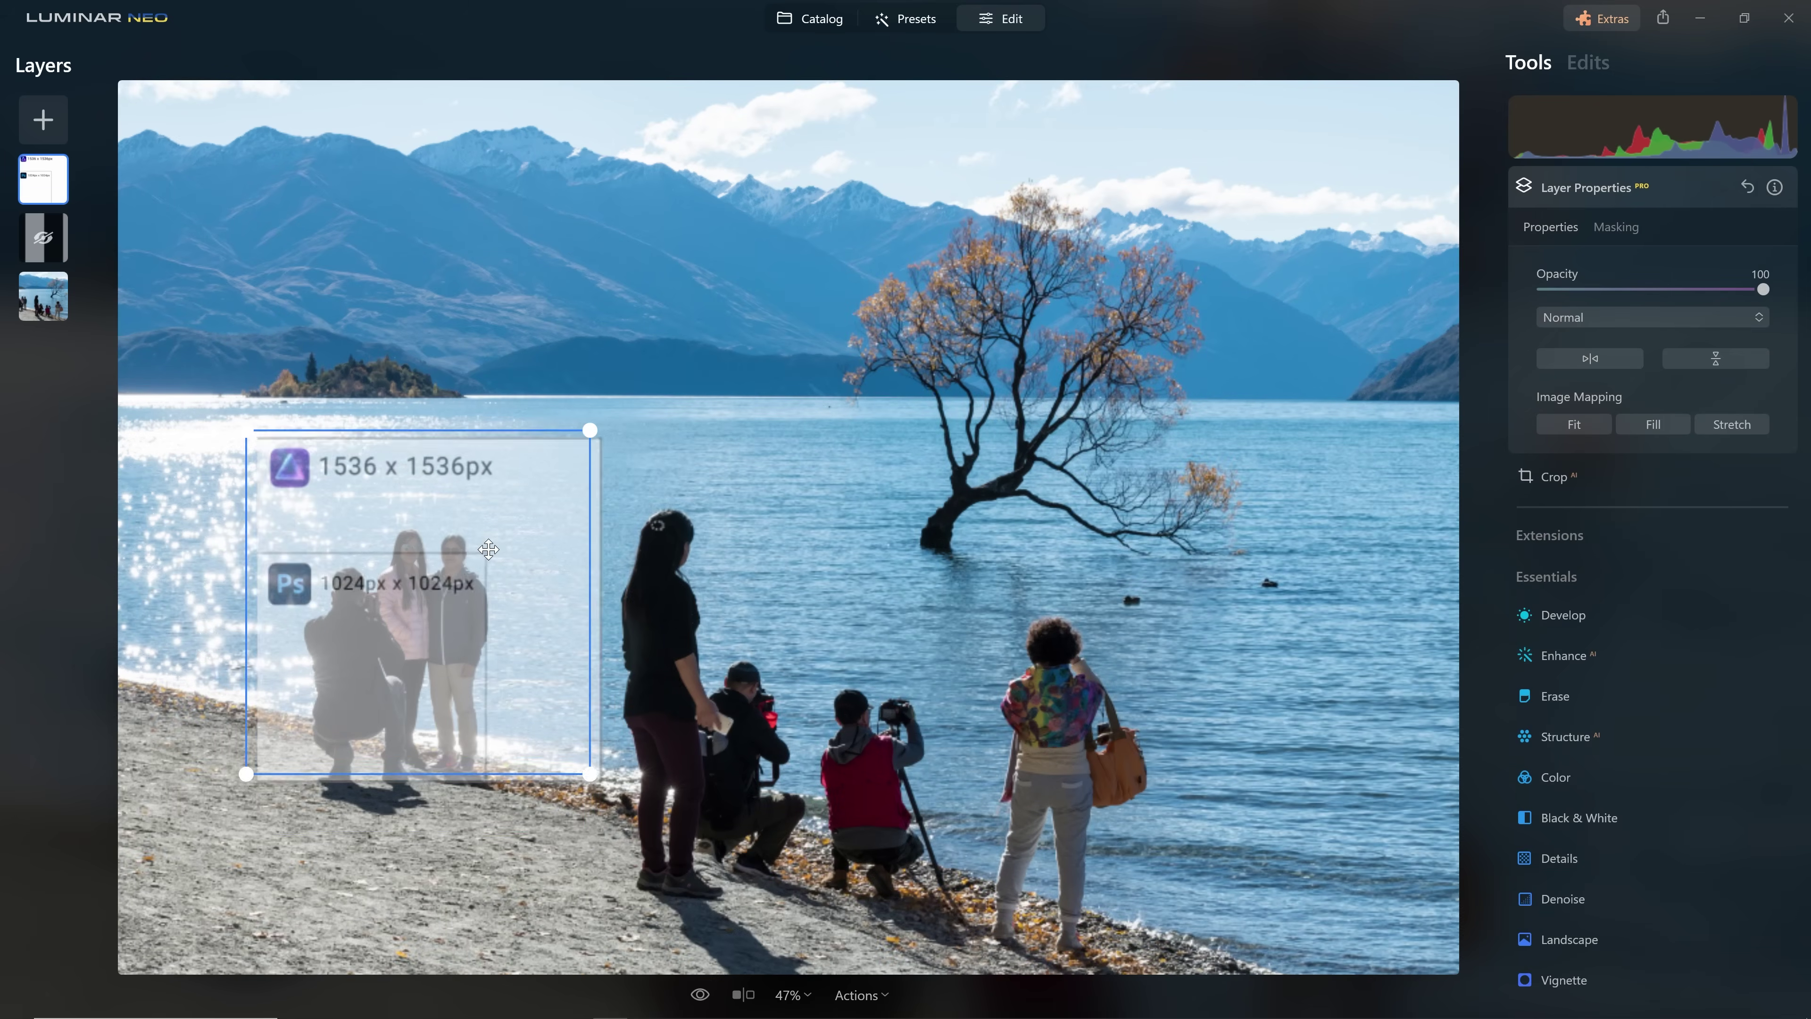
drag(246, 666, 237, 735)
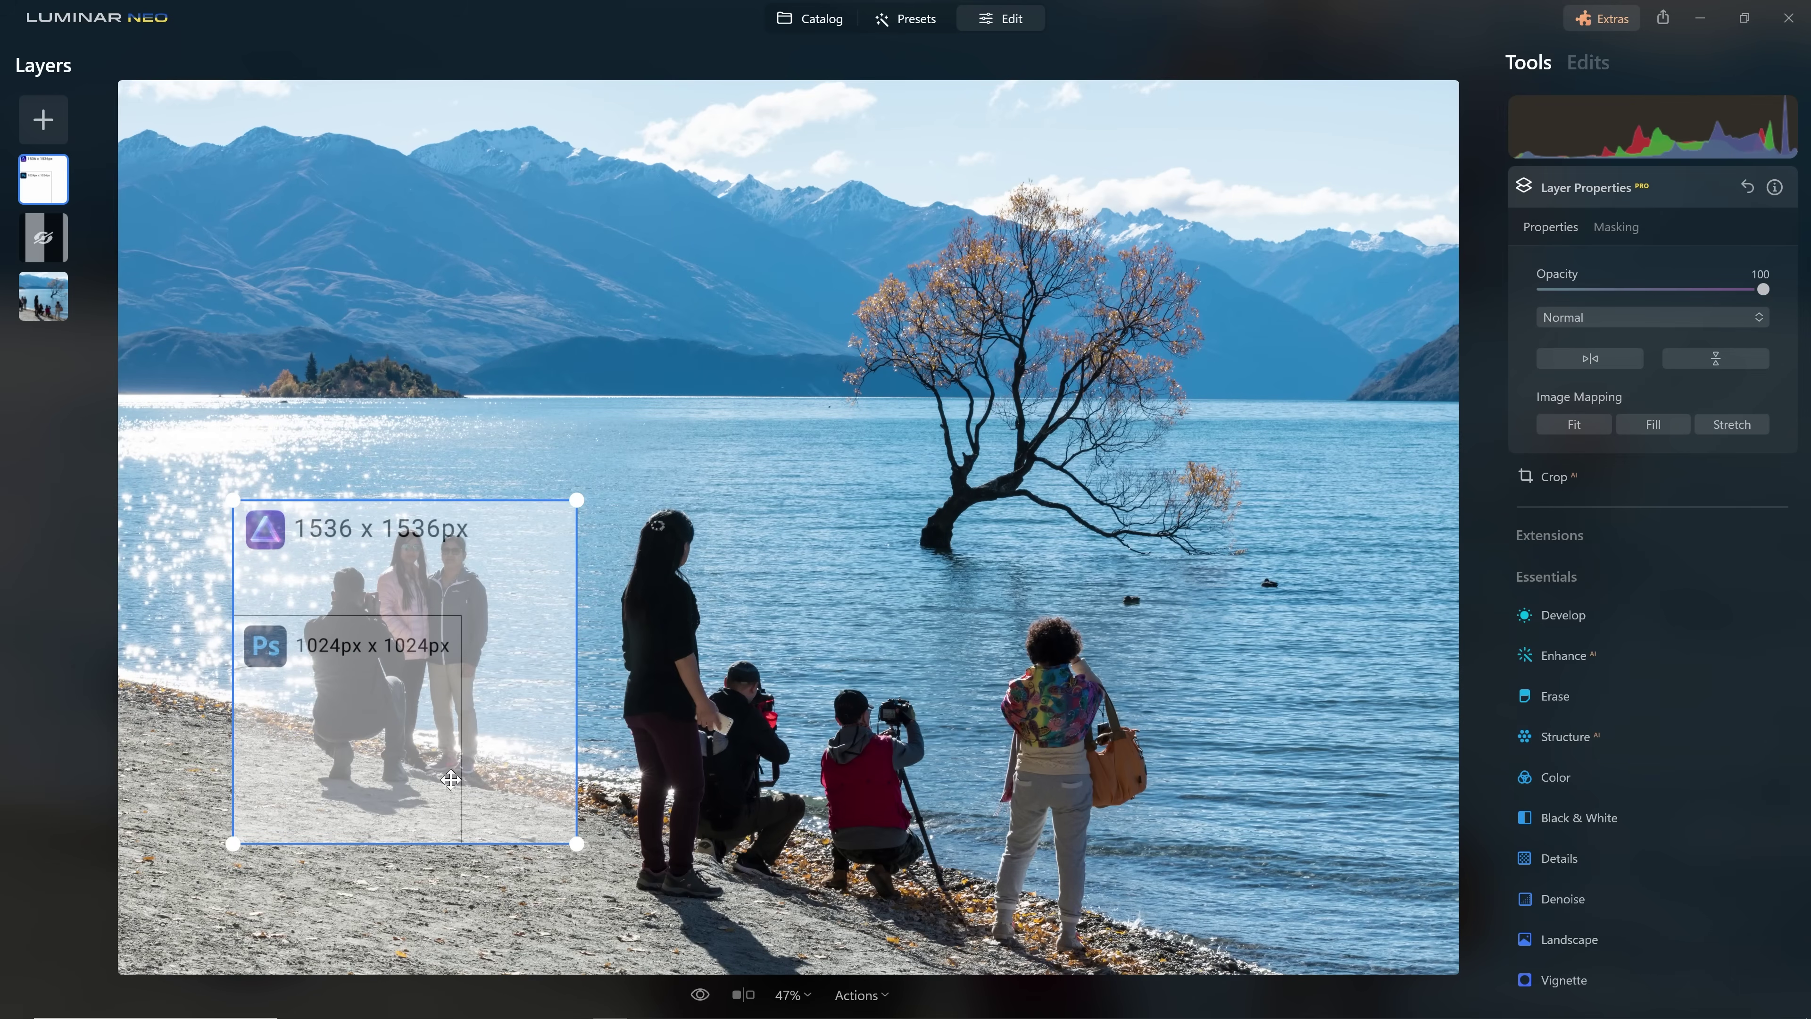
drag(428, 685, 503, 632)
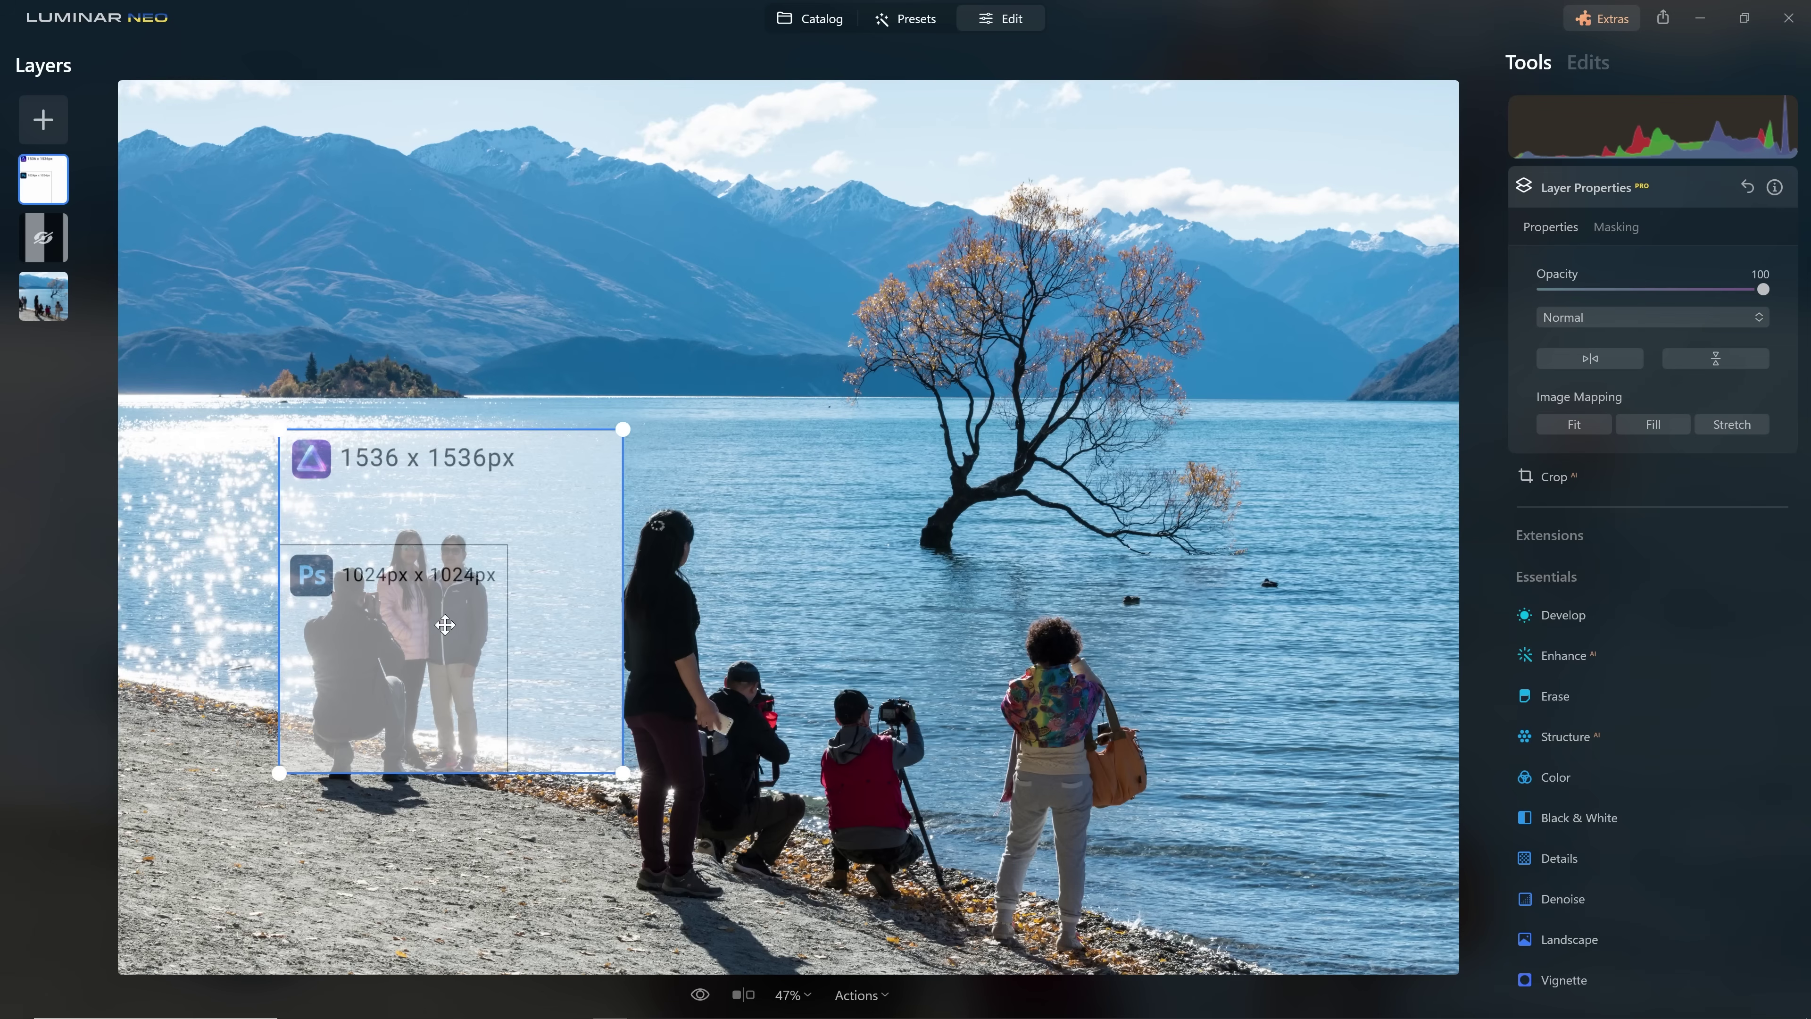
drag(425, 612, 381, 686)
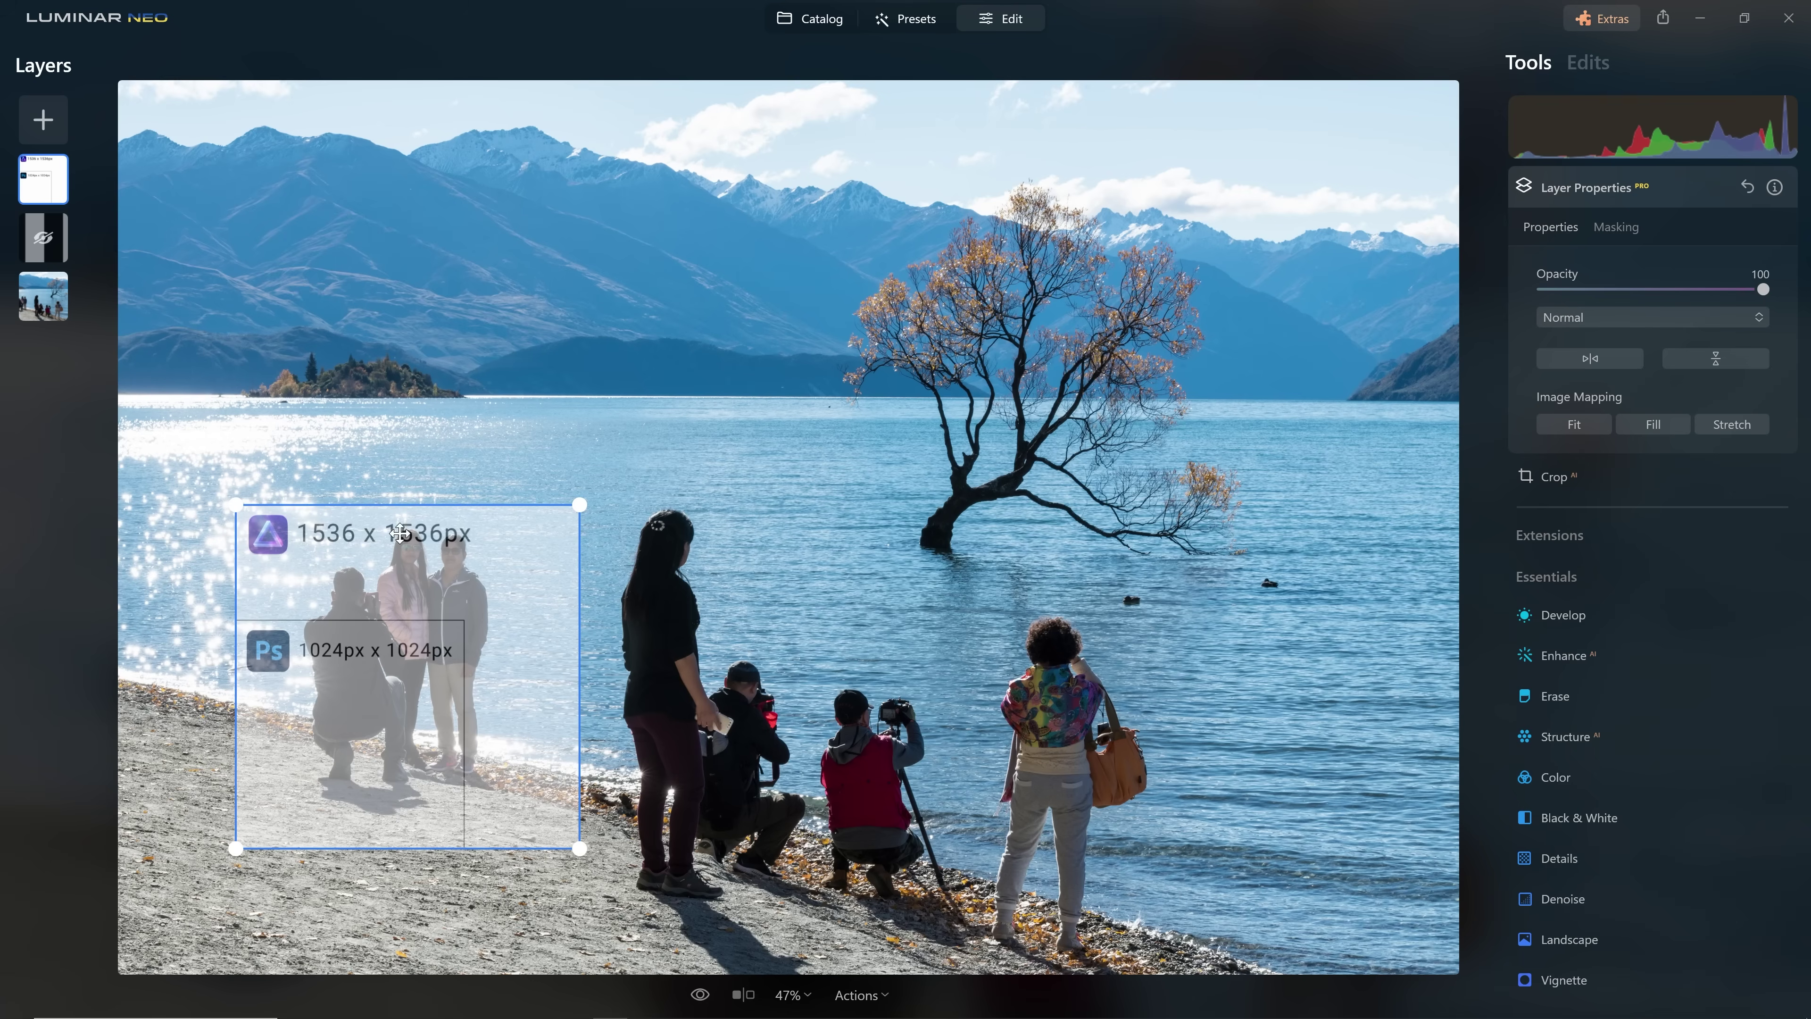
drag(403, 656, 736, 675)
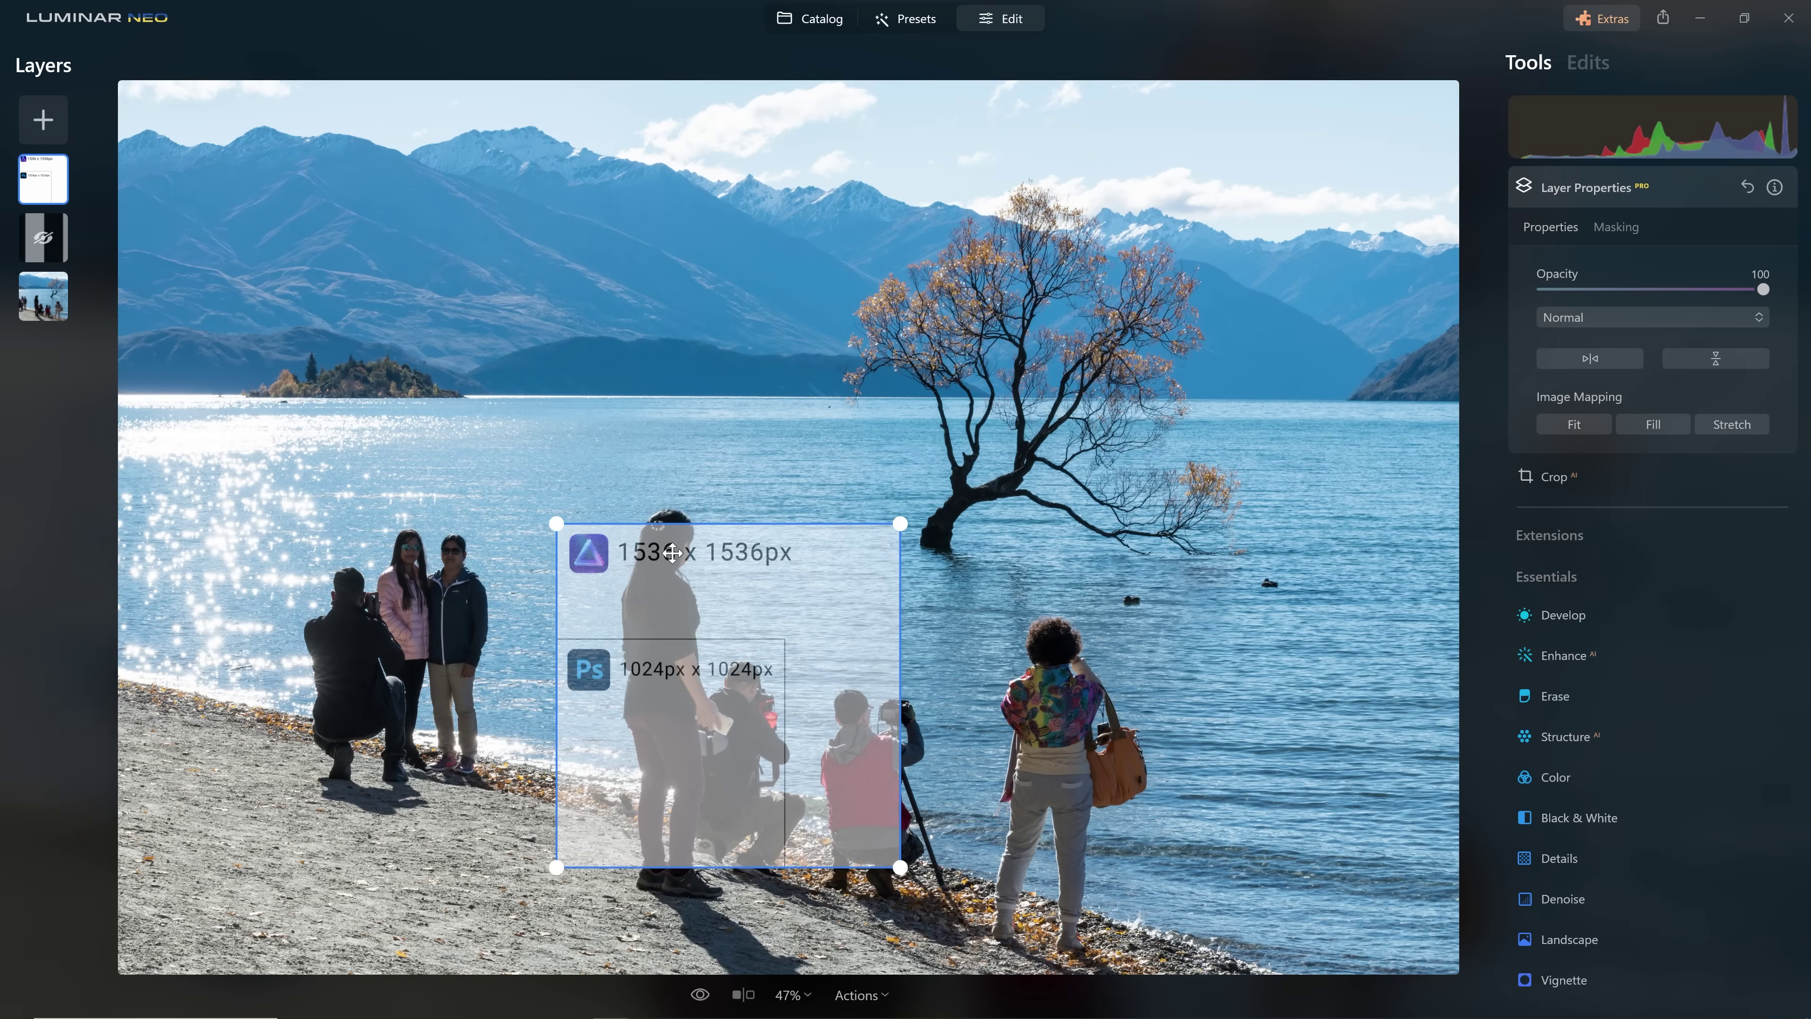
drag(667, 698, 667, 706)
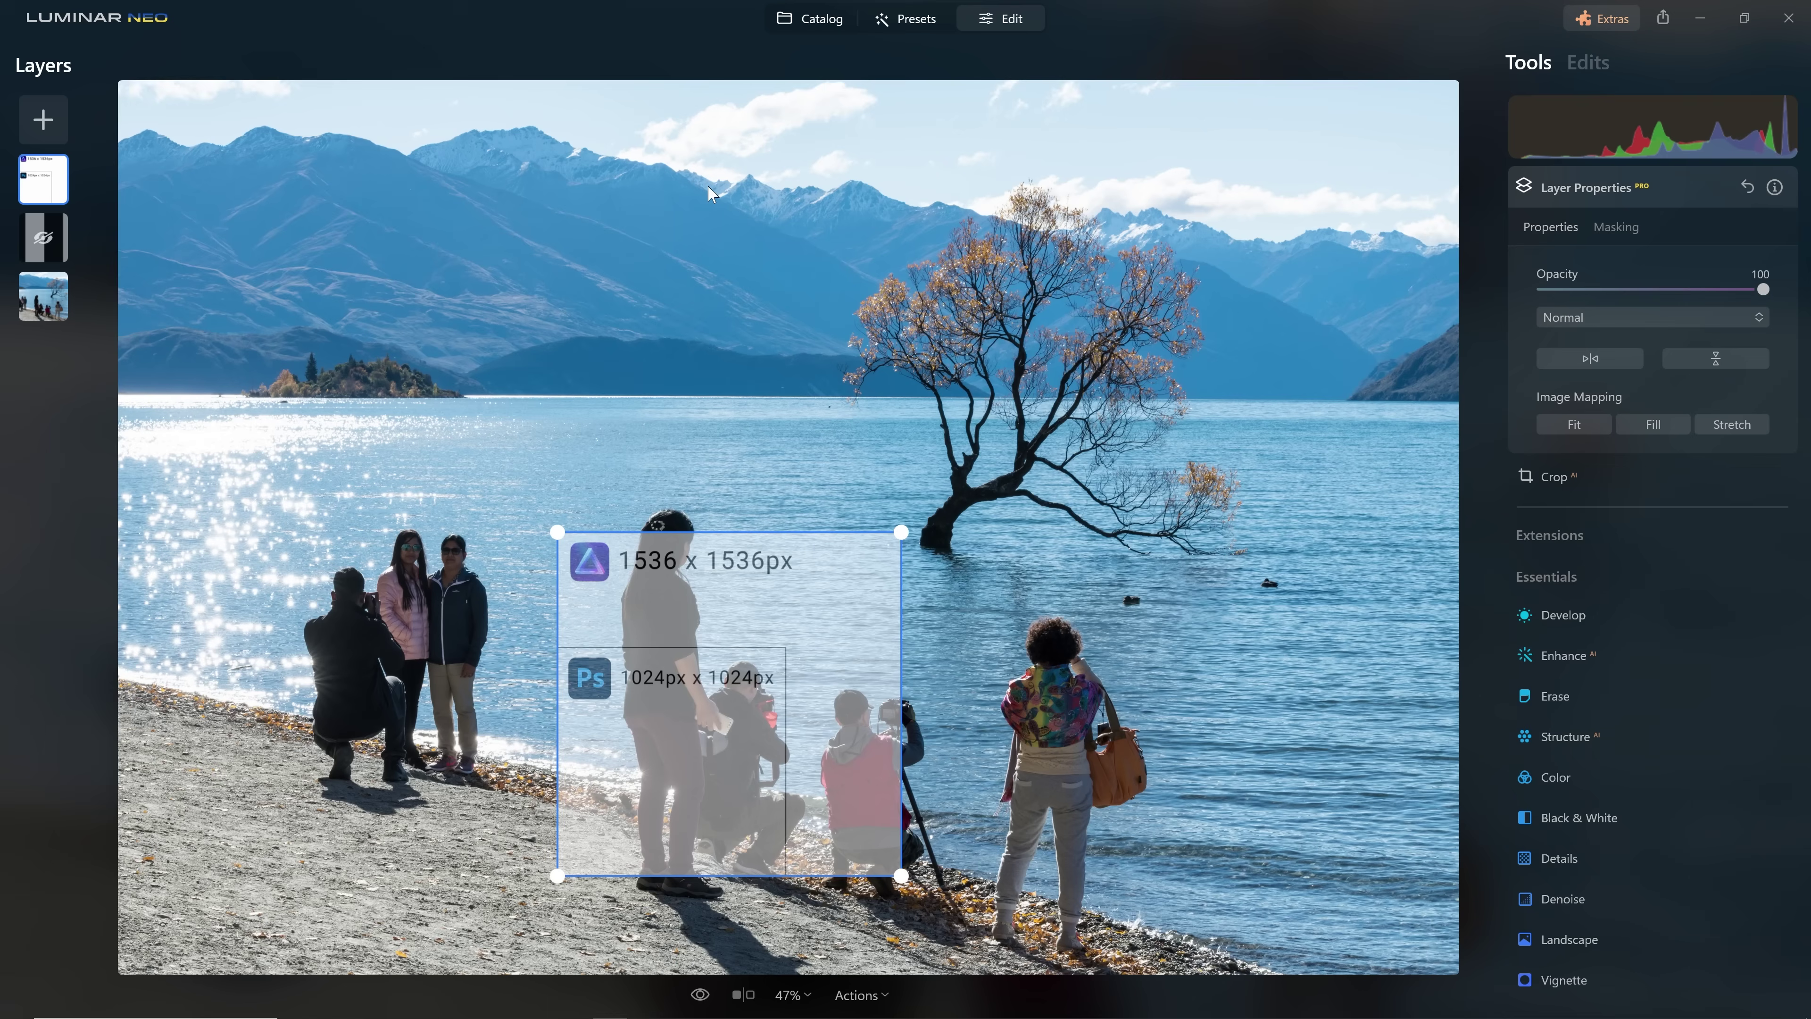
- Hide the top size-comparison layer and show the second layer again
right_click(36, 175)
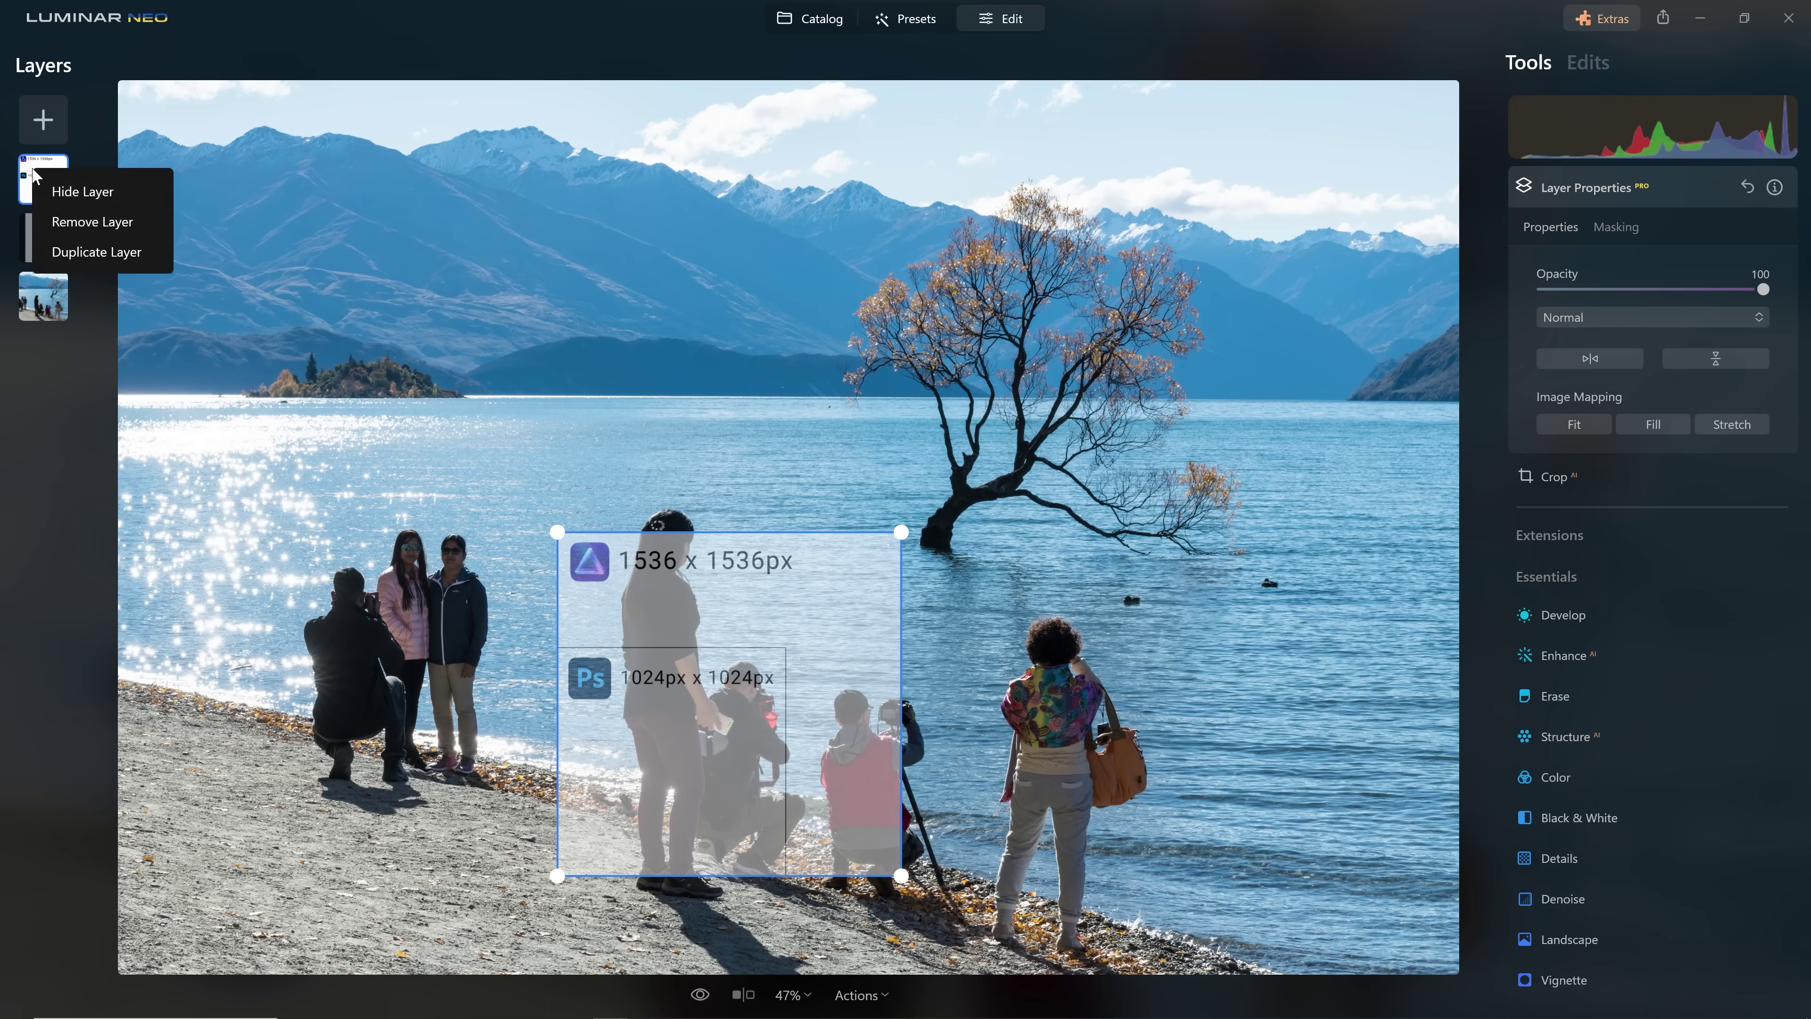
click(82, 190)
right_click(51, 228)
click(86, 254)
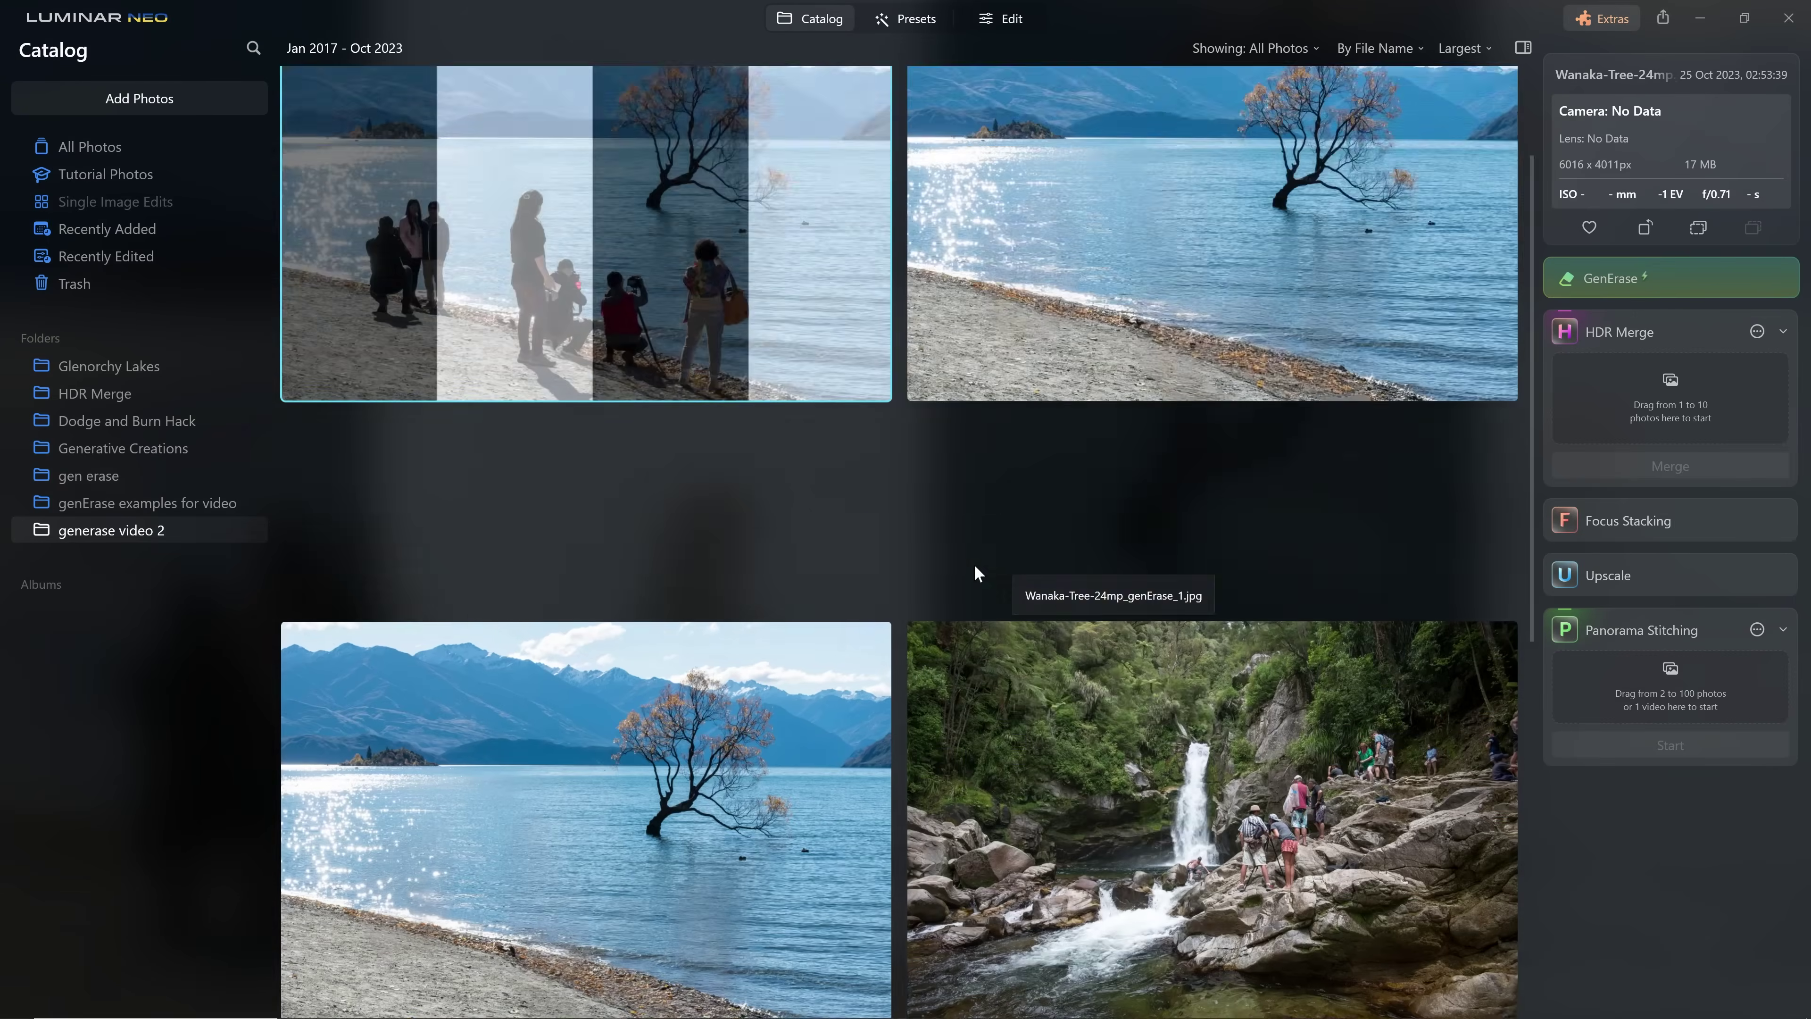
- Open the waterfall photo genErase-V0.jpg from the catalog filmstrip
scroll(974, 575, down, 5)
double_click(1359, 437)
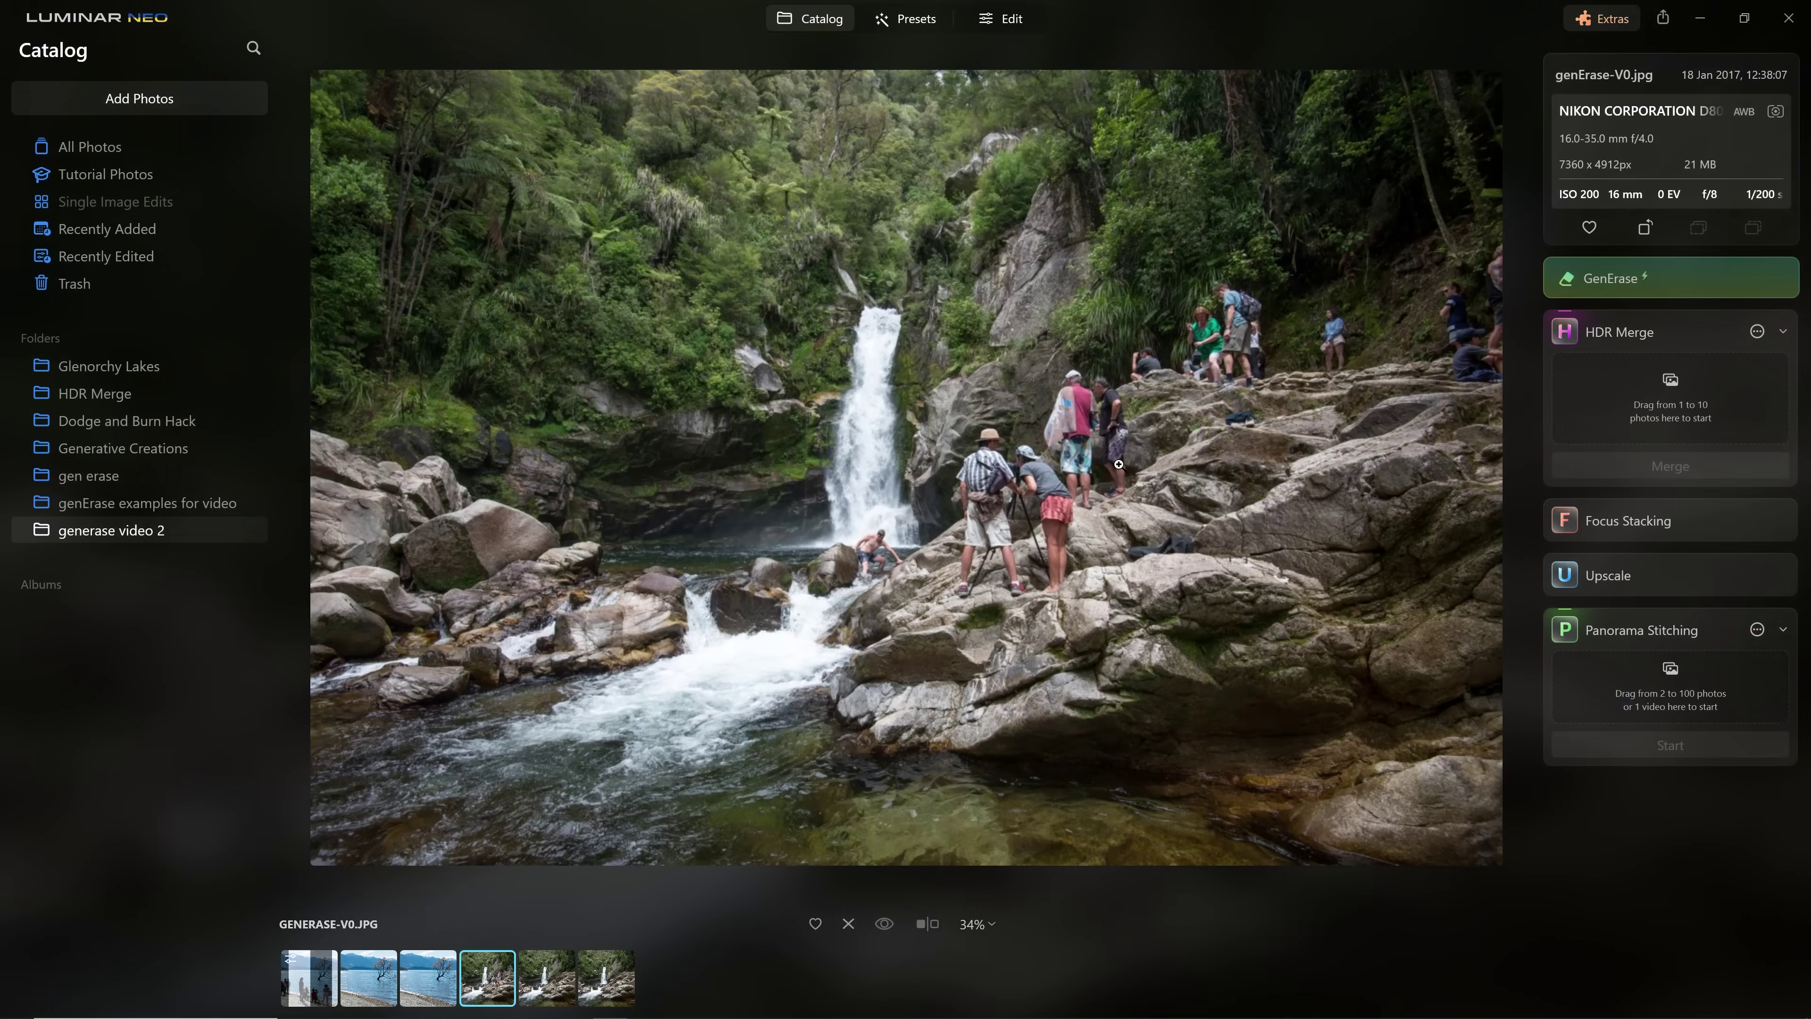
- Mask the swimmer at the waterfall's foot with a size-10 brush and erase him
click(1653, 269)
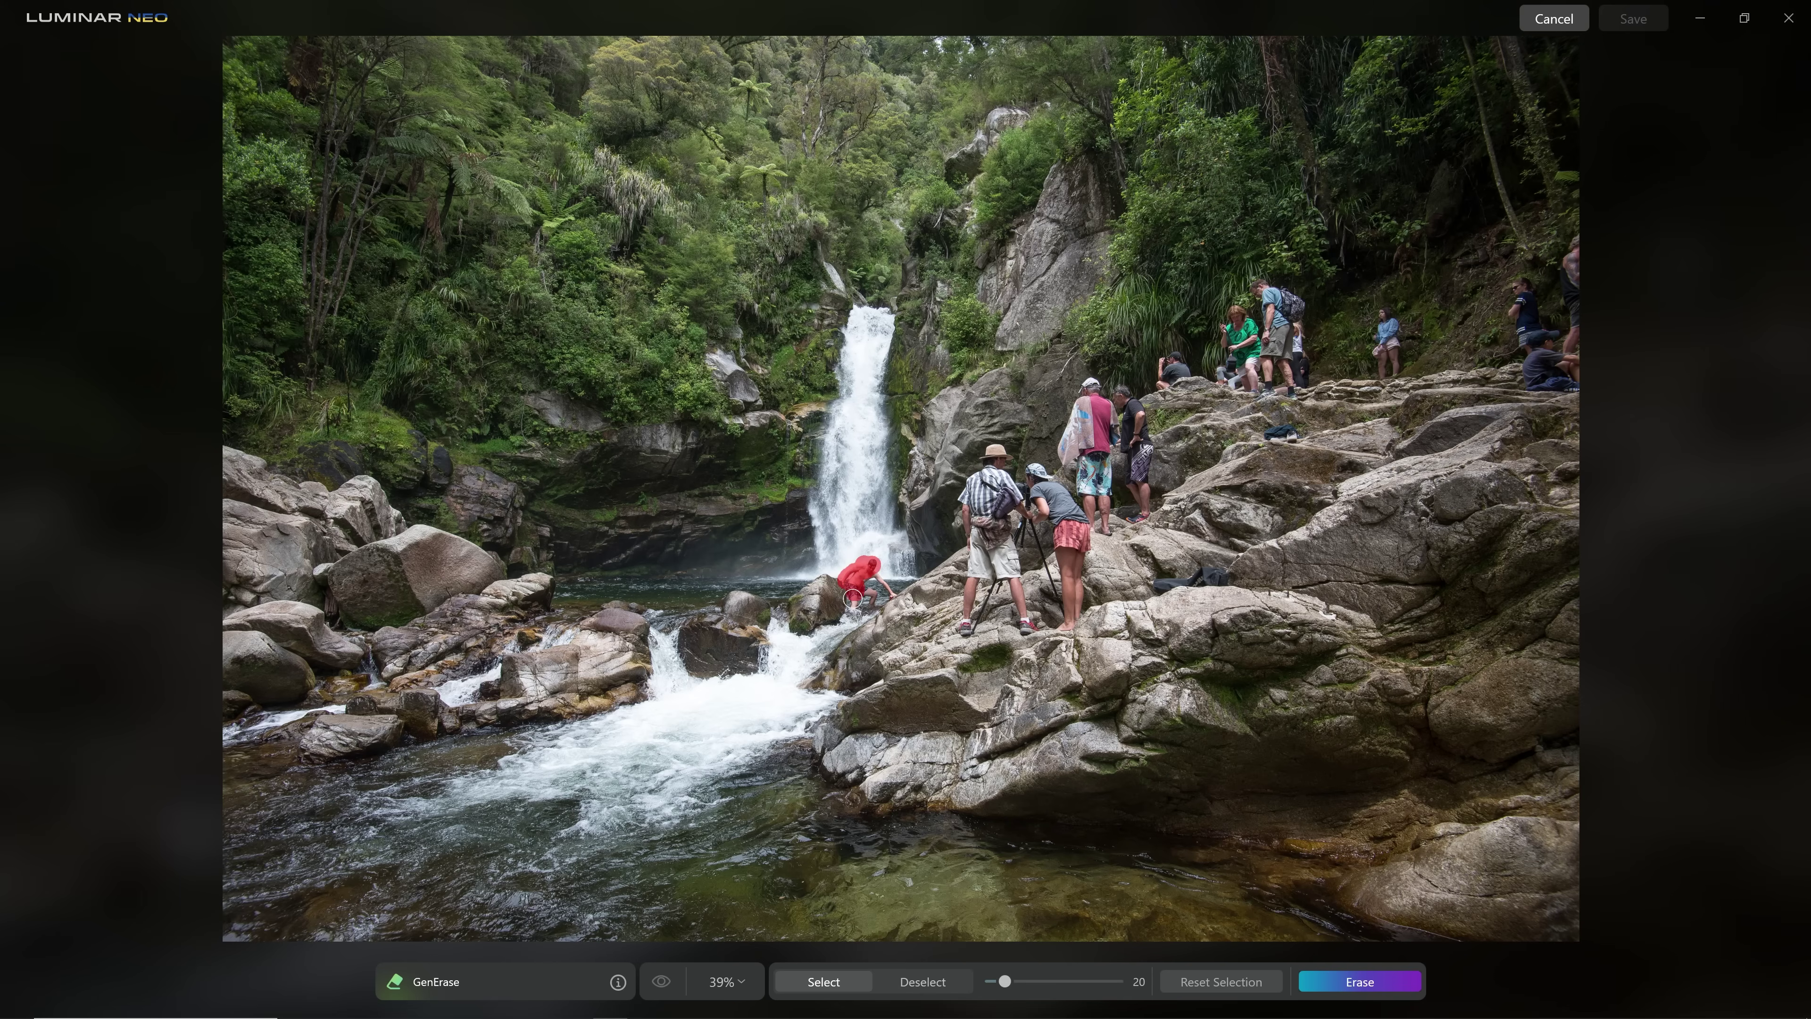
drag(854, 605, 883, 579)
key(bracketleft)
scroll(893, 600, up, 5)
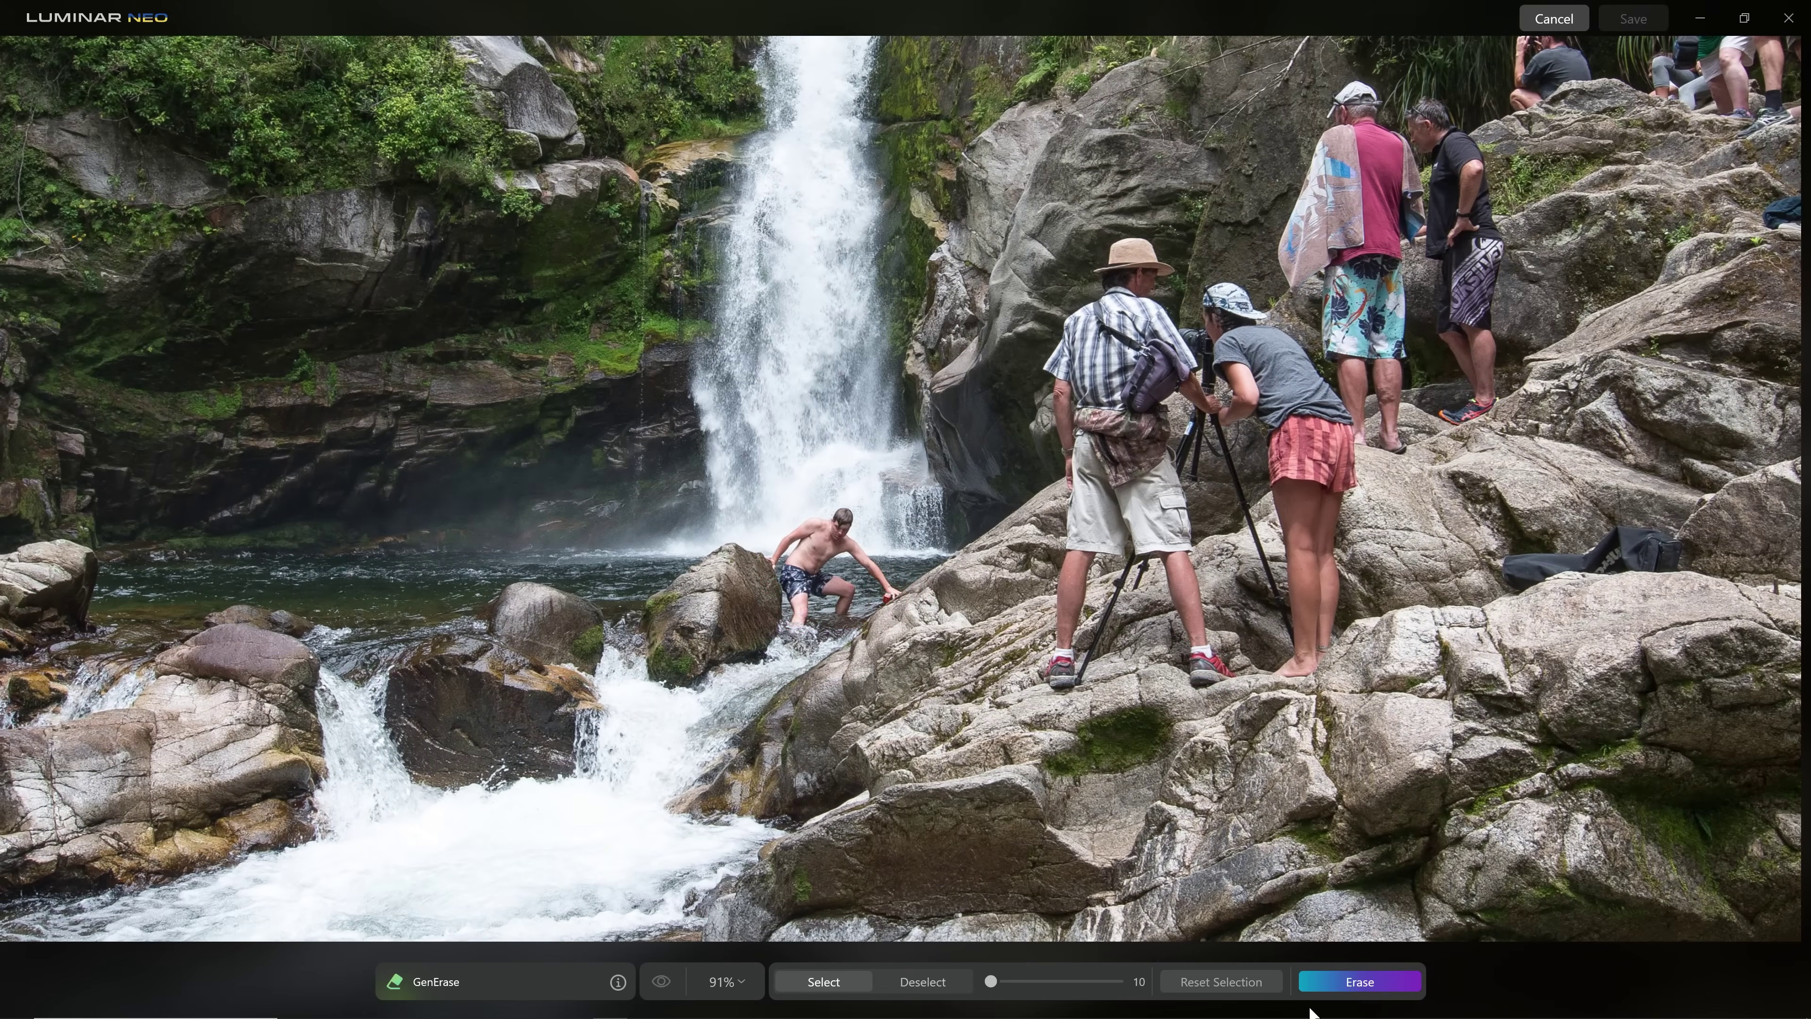
click(1360, 982)
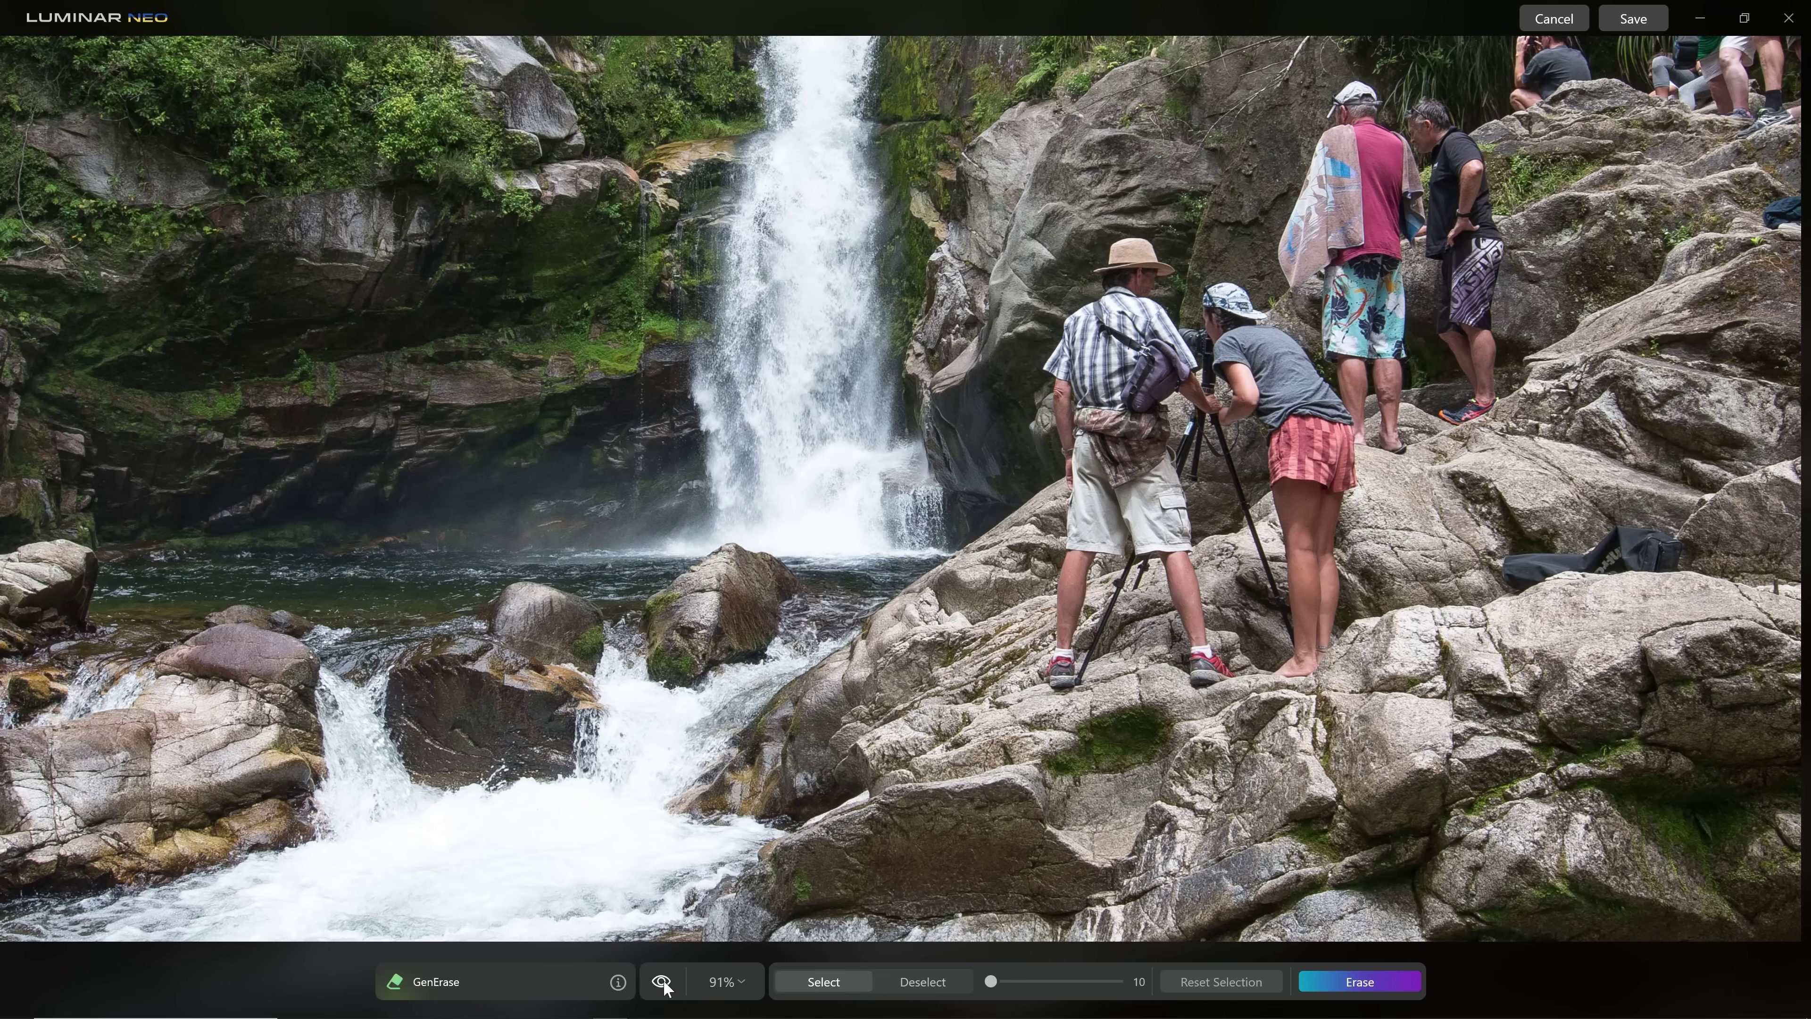
- Compare the original and erased waterfall photo where the swimmer stood
click(663, 983)
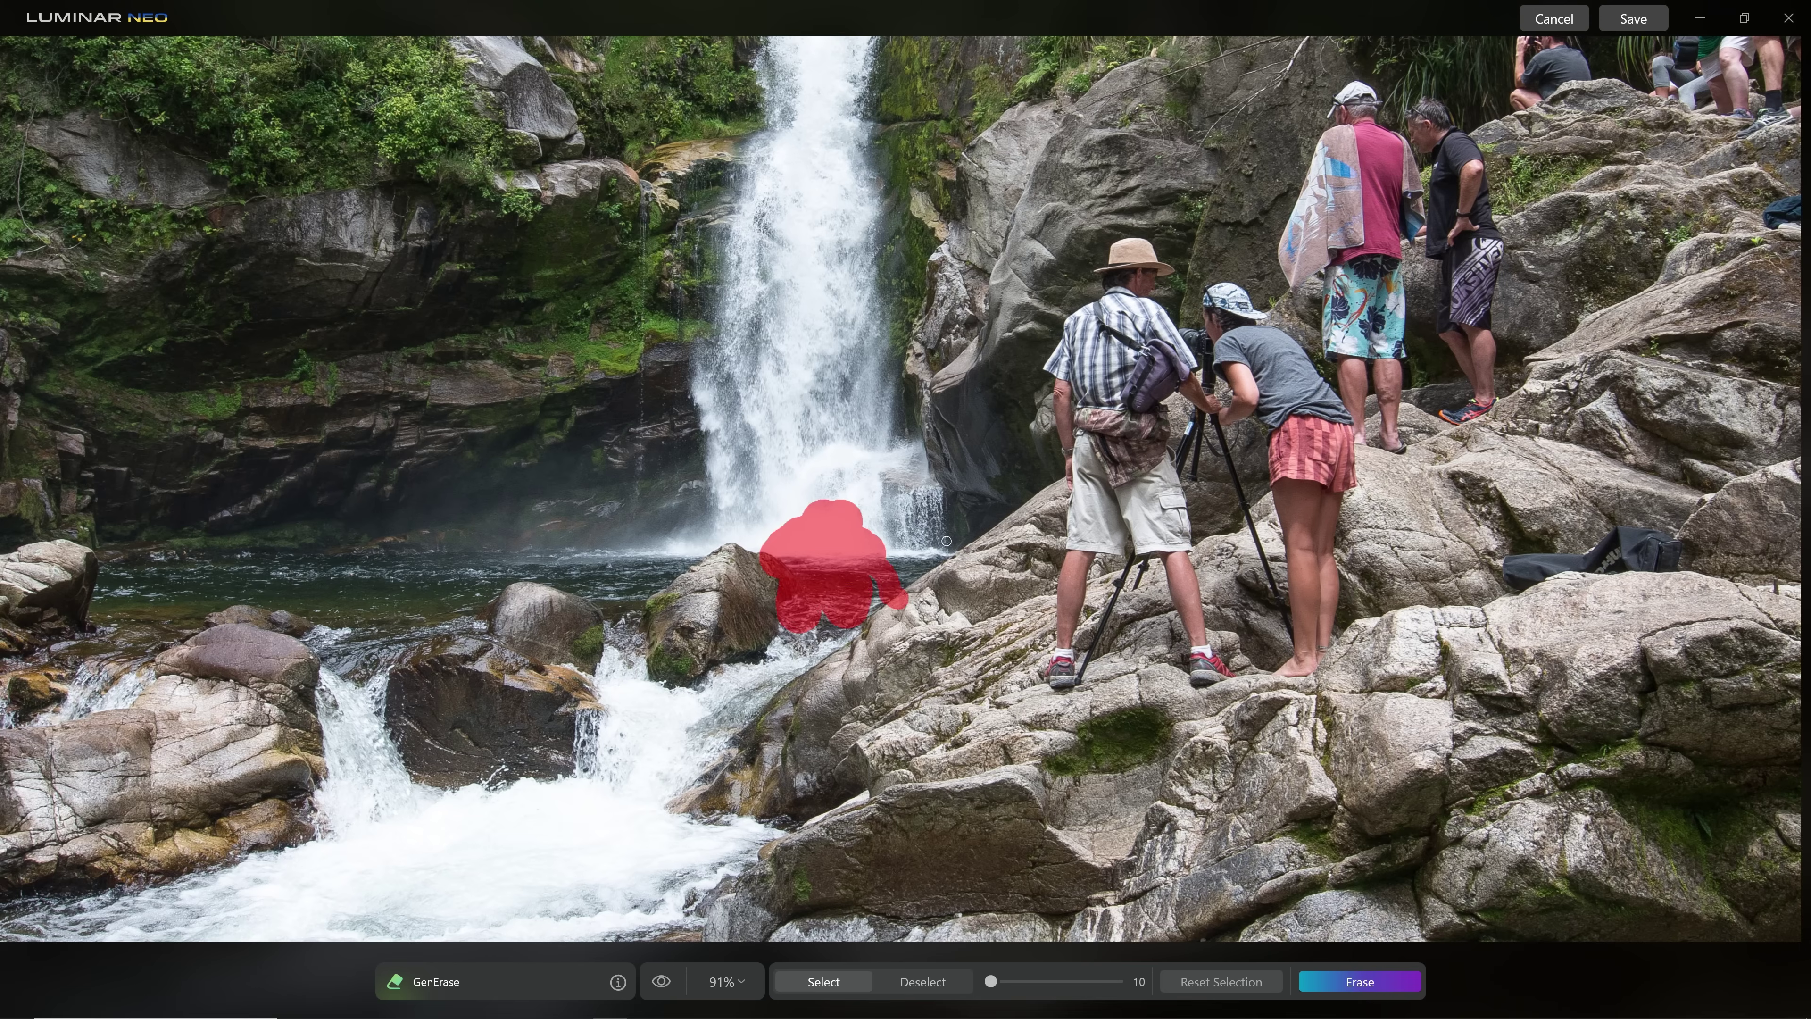
click(662, 982)
click(661, 982)
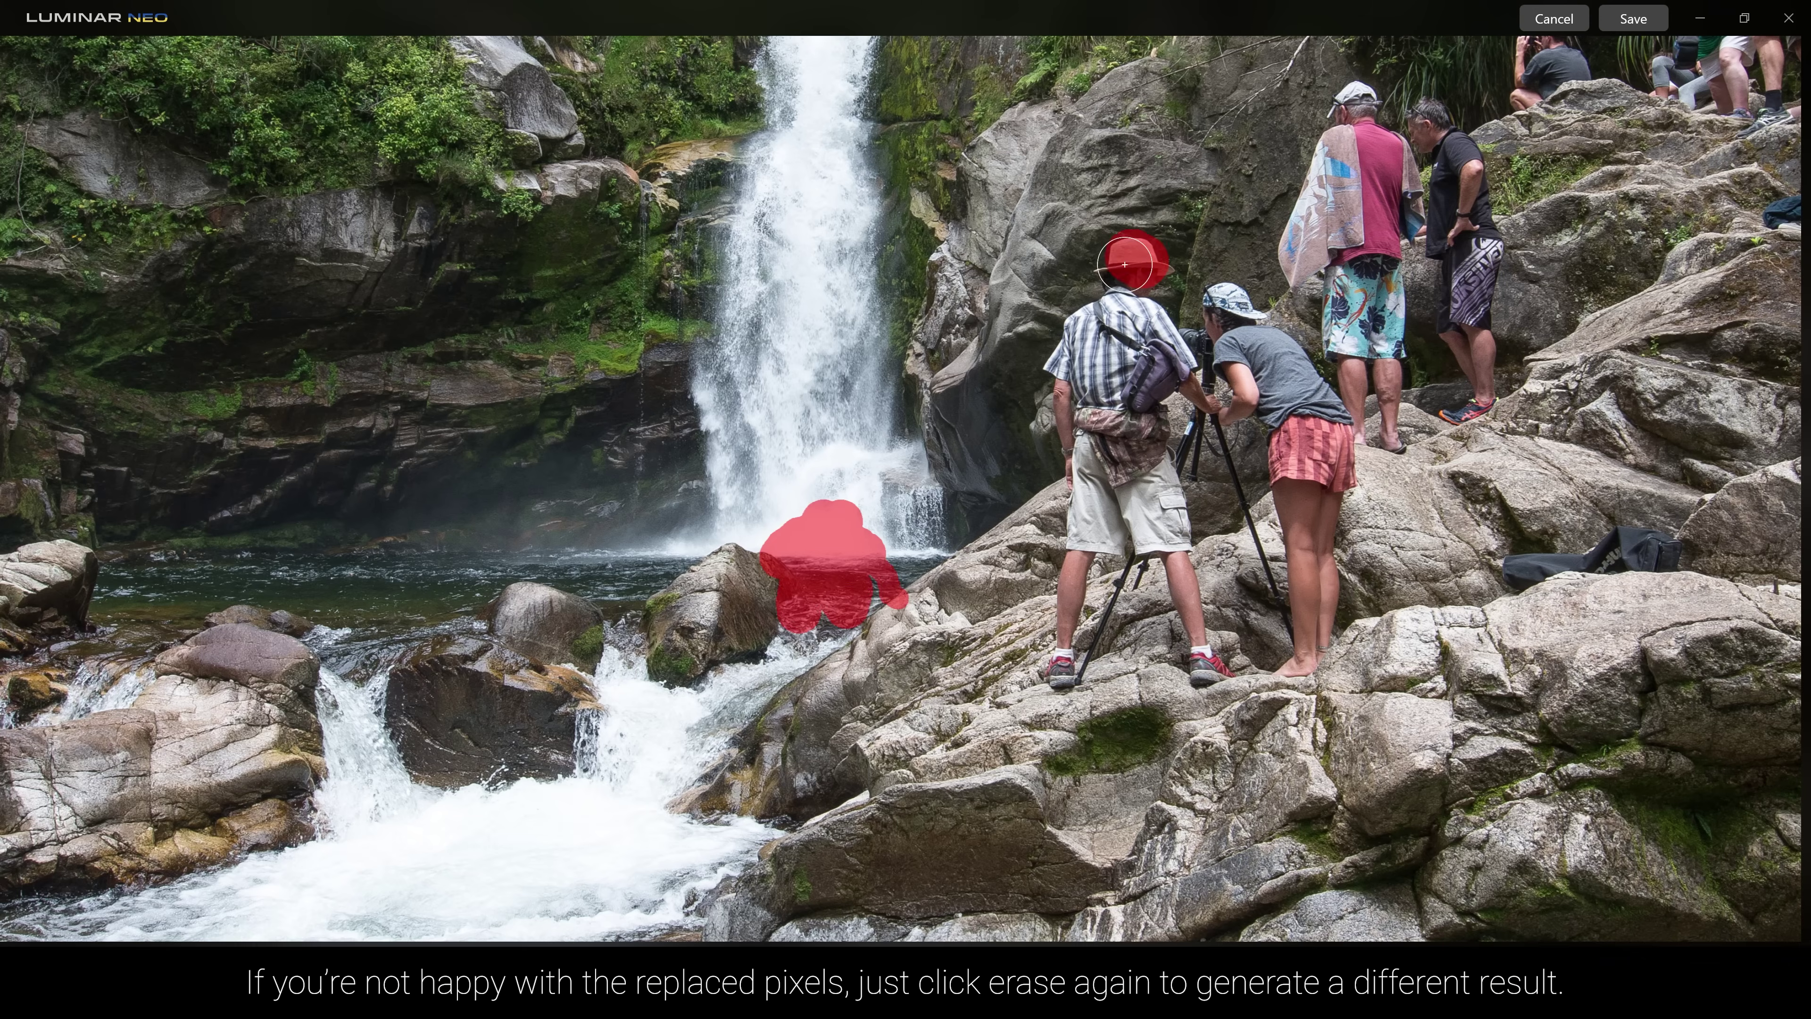
- Mask the man in the sun hat with his bag, then reset and repaint the mask
mouse_move(1096, 312)
mouse_down()
mouse_move(1067, 376)
mouse_move(1062, 664)
mouse_move(1137, 518)
mouse_move(1194, 617)
mouse_move(1206, 685)
mouse_move(1162, 470)
mouse_up()
mouse_move(1133, 342)
mouse_down()
mouse_move(1173, 359)
mouse_move(1191, 423)
mouse_move(1164, 515)
mouse_up()
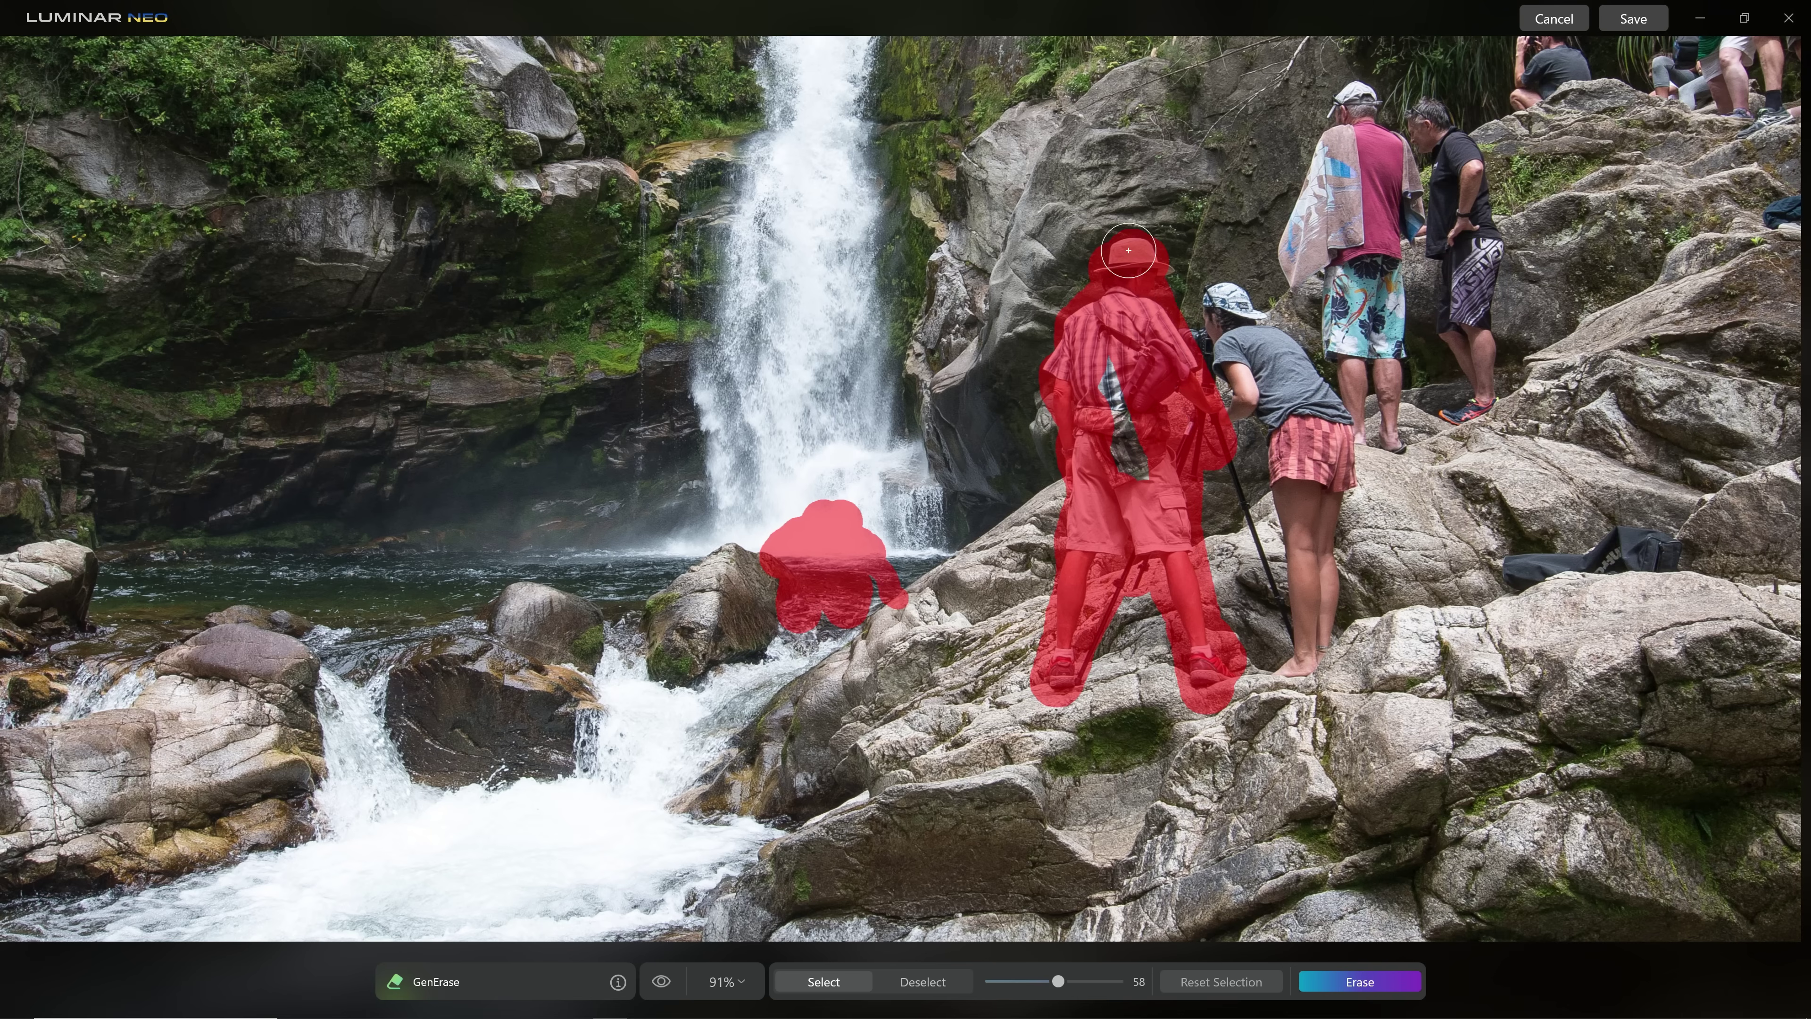
drag(1100, 413, 1134, 515)
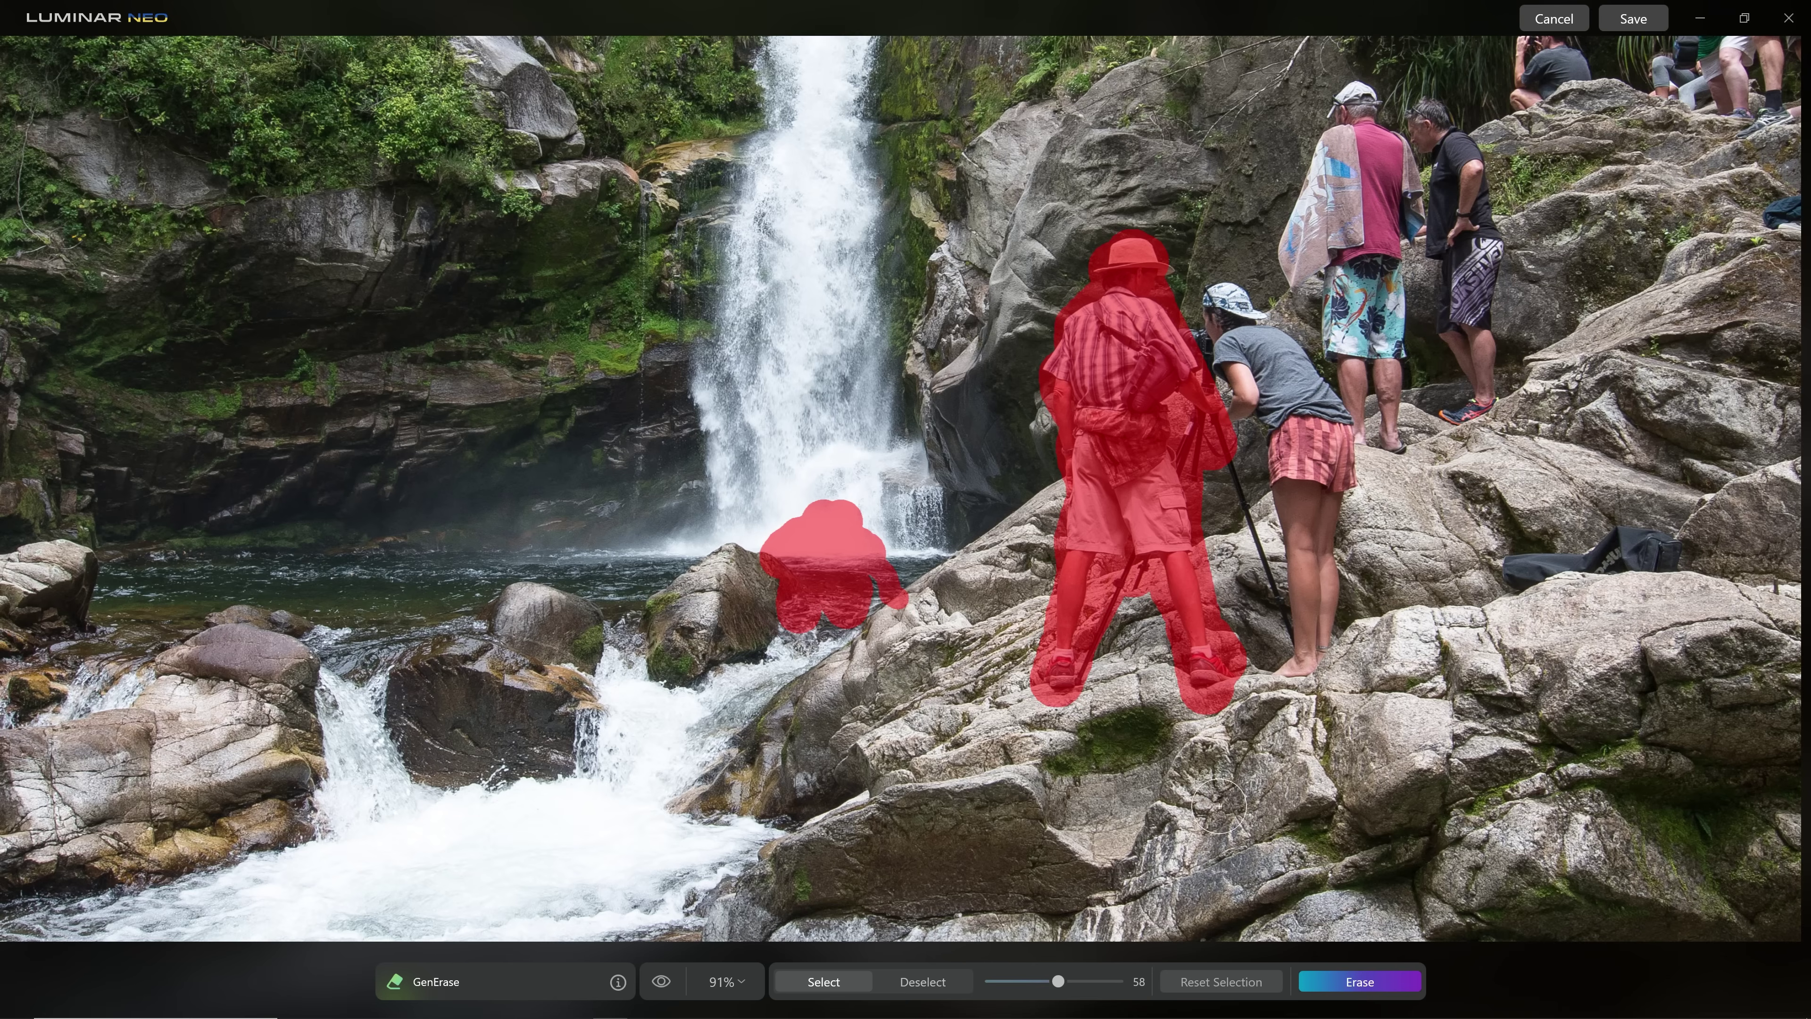
click(1226, 996)
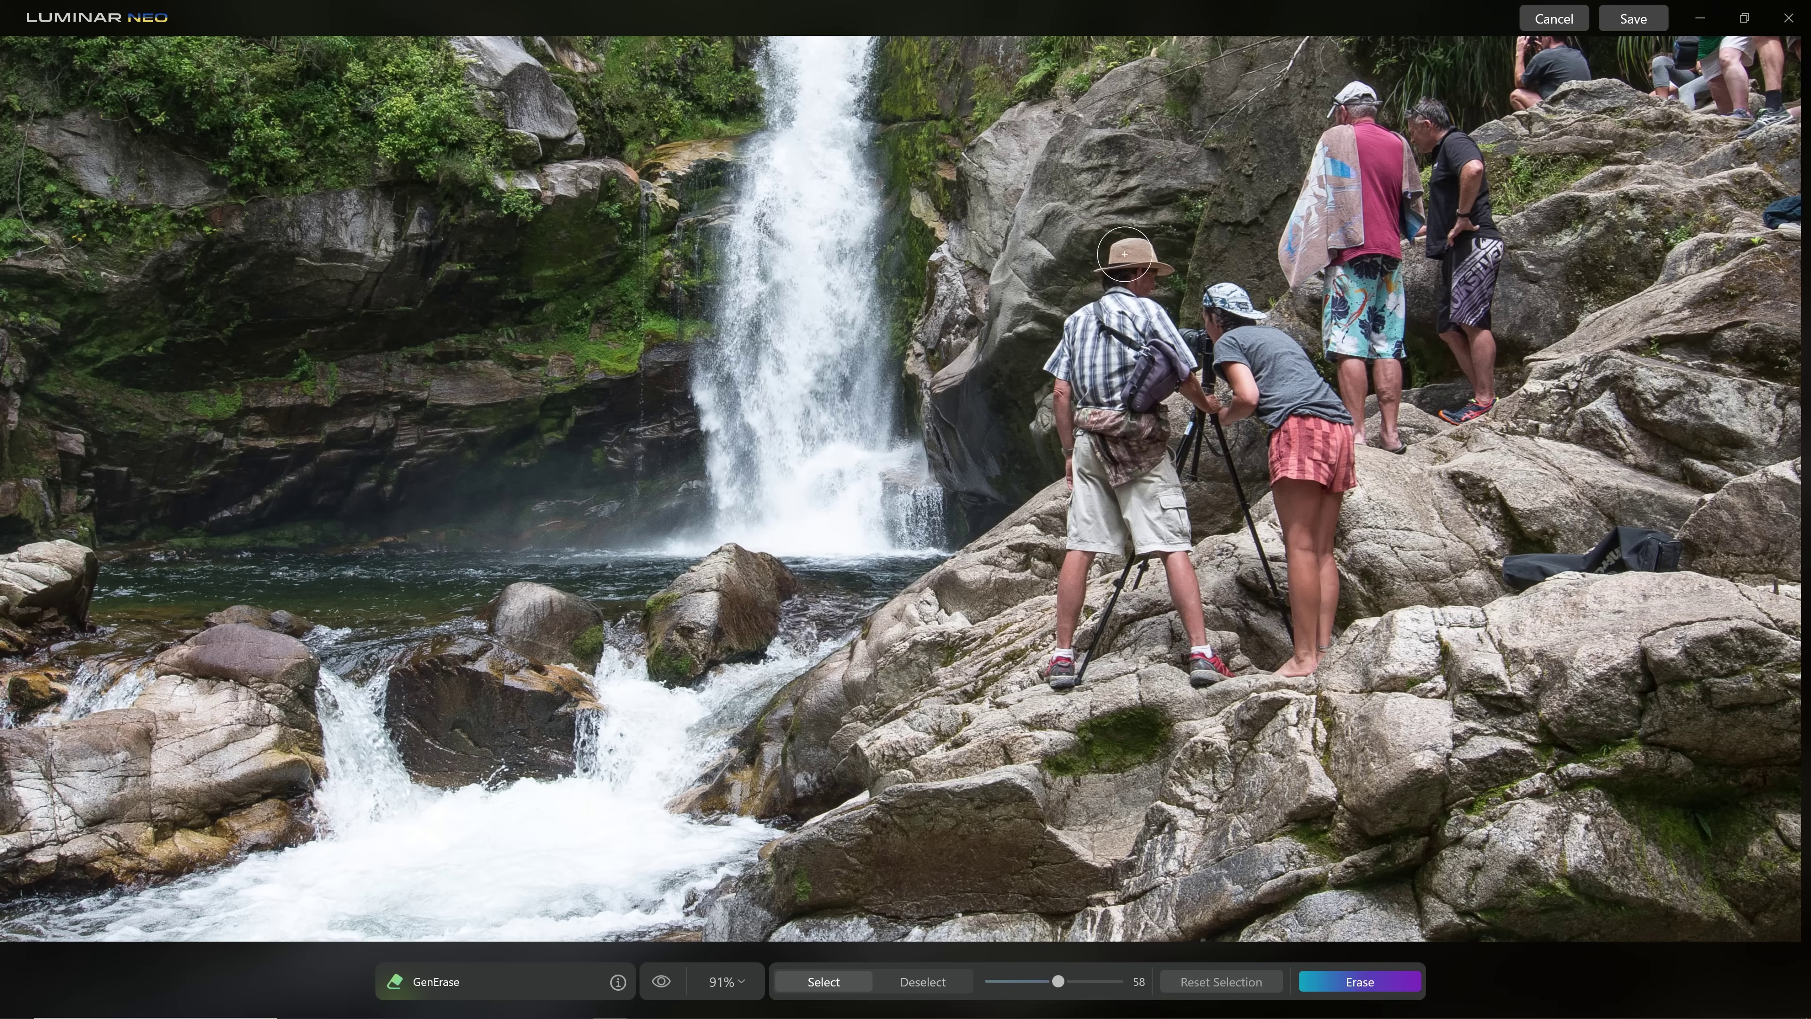
mouse_move(1132, 292)
mouse_down()
mouse_move(1059, 371)
mouse_move(1069, 359)
mouse_move(1091, 526)
mouse_move(1061, 700)
mouse_move(1146, 516)
mouse_move(1218, 675)
mouse_move(1153, 456)
mouse_move(1158, 369)
mouse_move(1206, 409)
mouse_move(1136, 292)
mouse_move(1122, 408)
mouse_move(1114, 354)
mouse_move(1111, 399)
mouse_move(1136, 444)
mouse_up()
- Erase the masked man in the sun hat and toggle between original and result several times
key(Return)
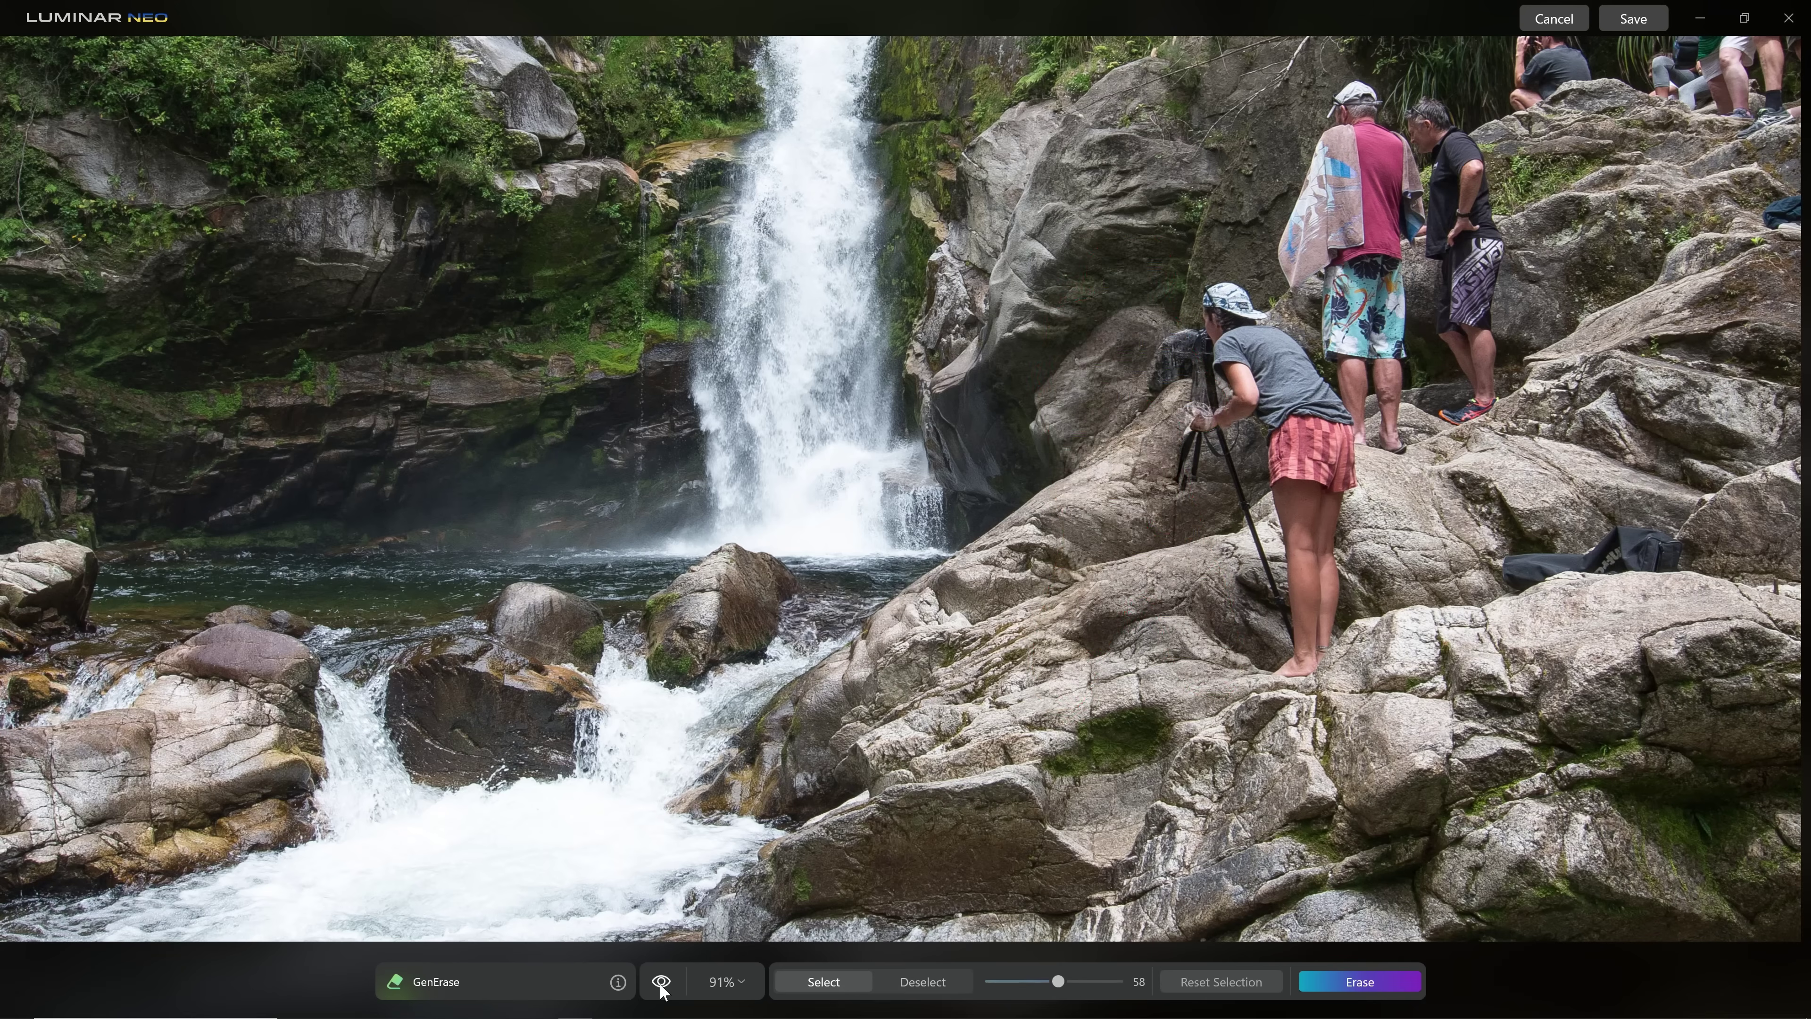
click(662, 983)
click(662, 983)
click(662, 983)
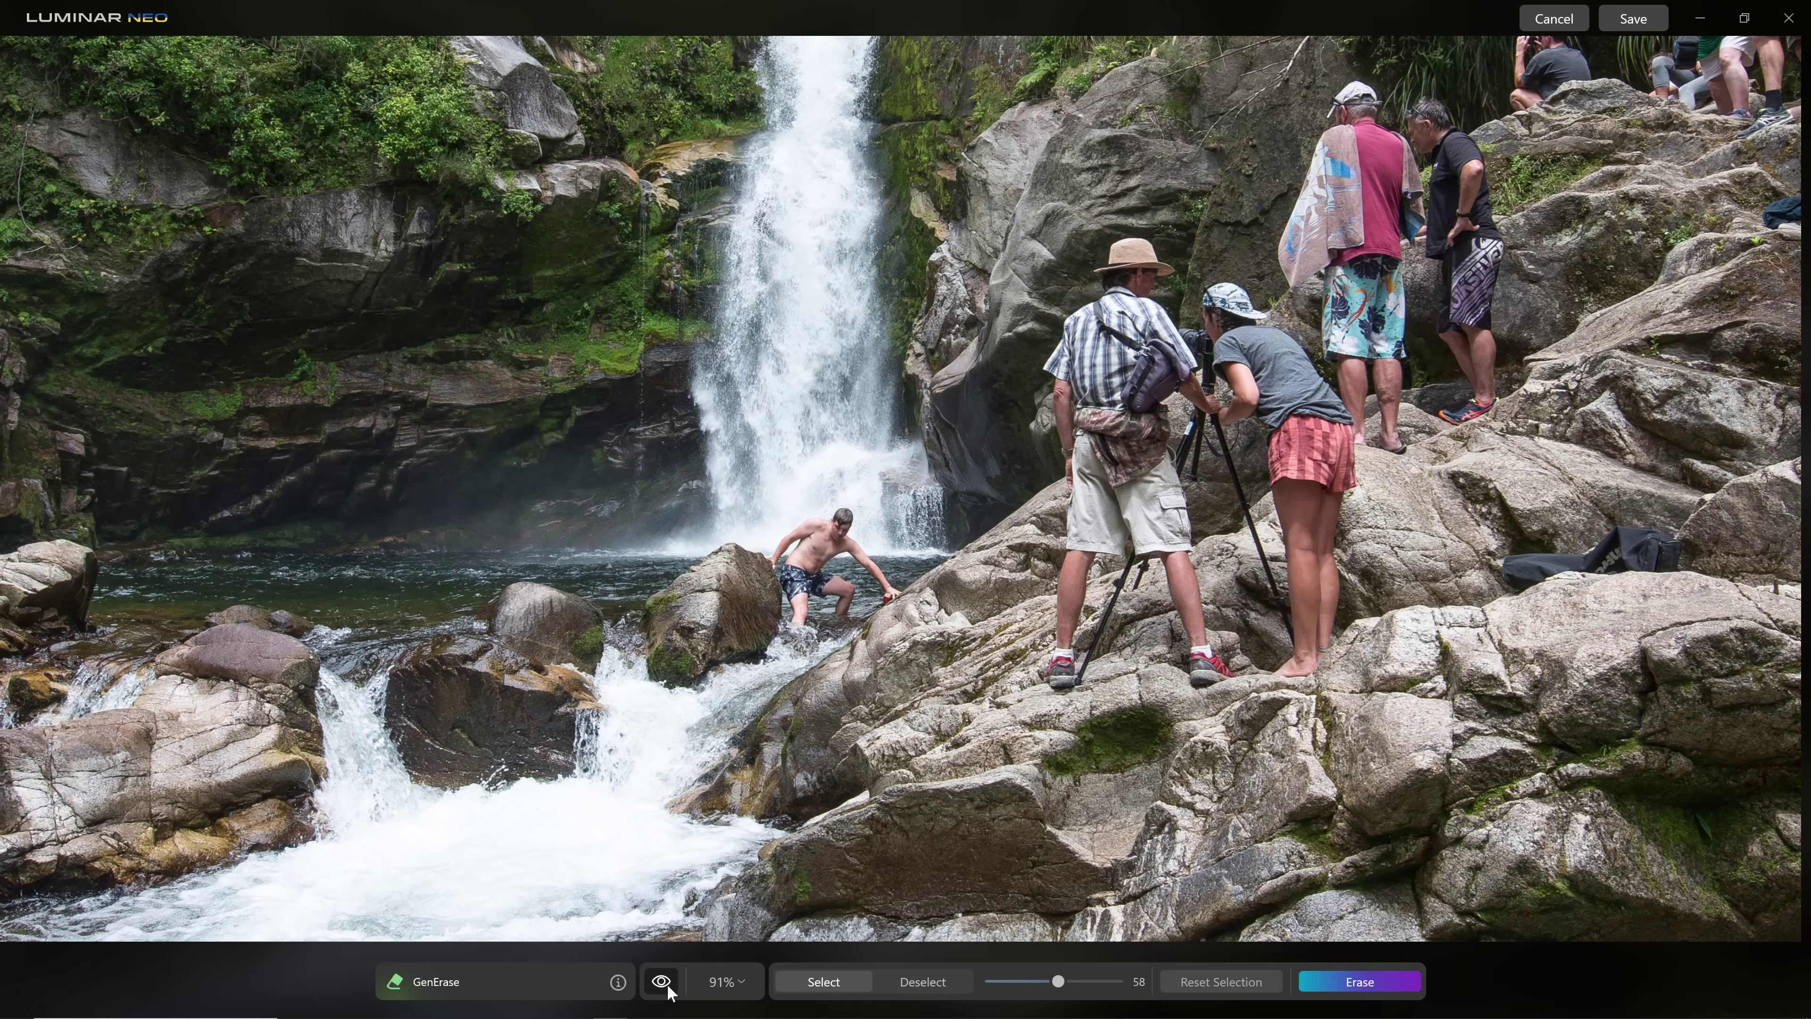
click(669, 989)
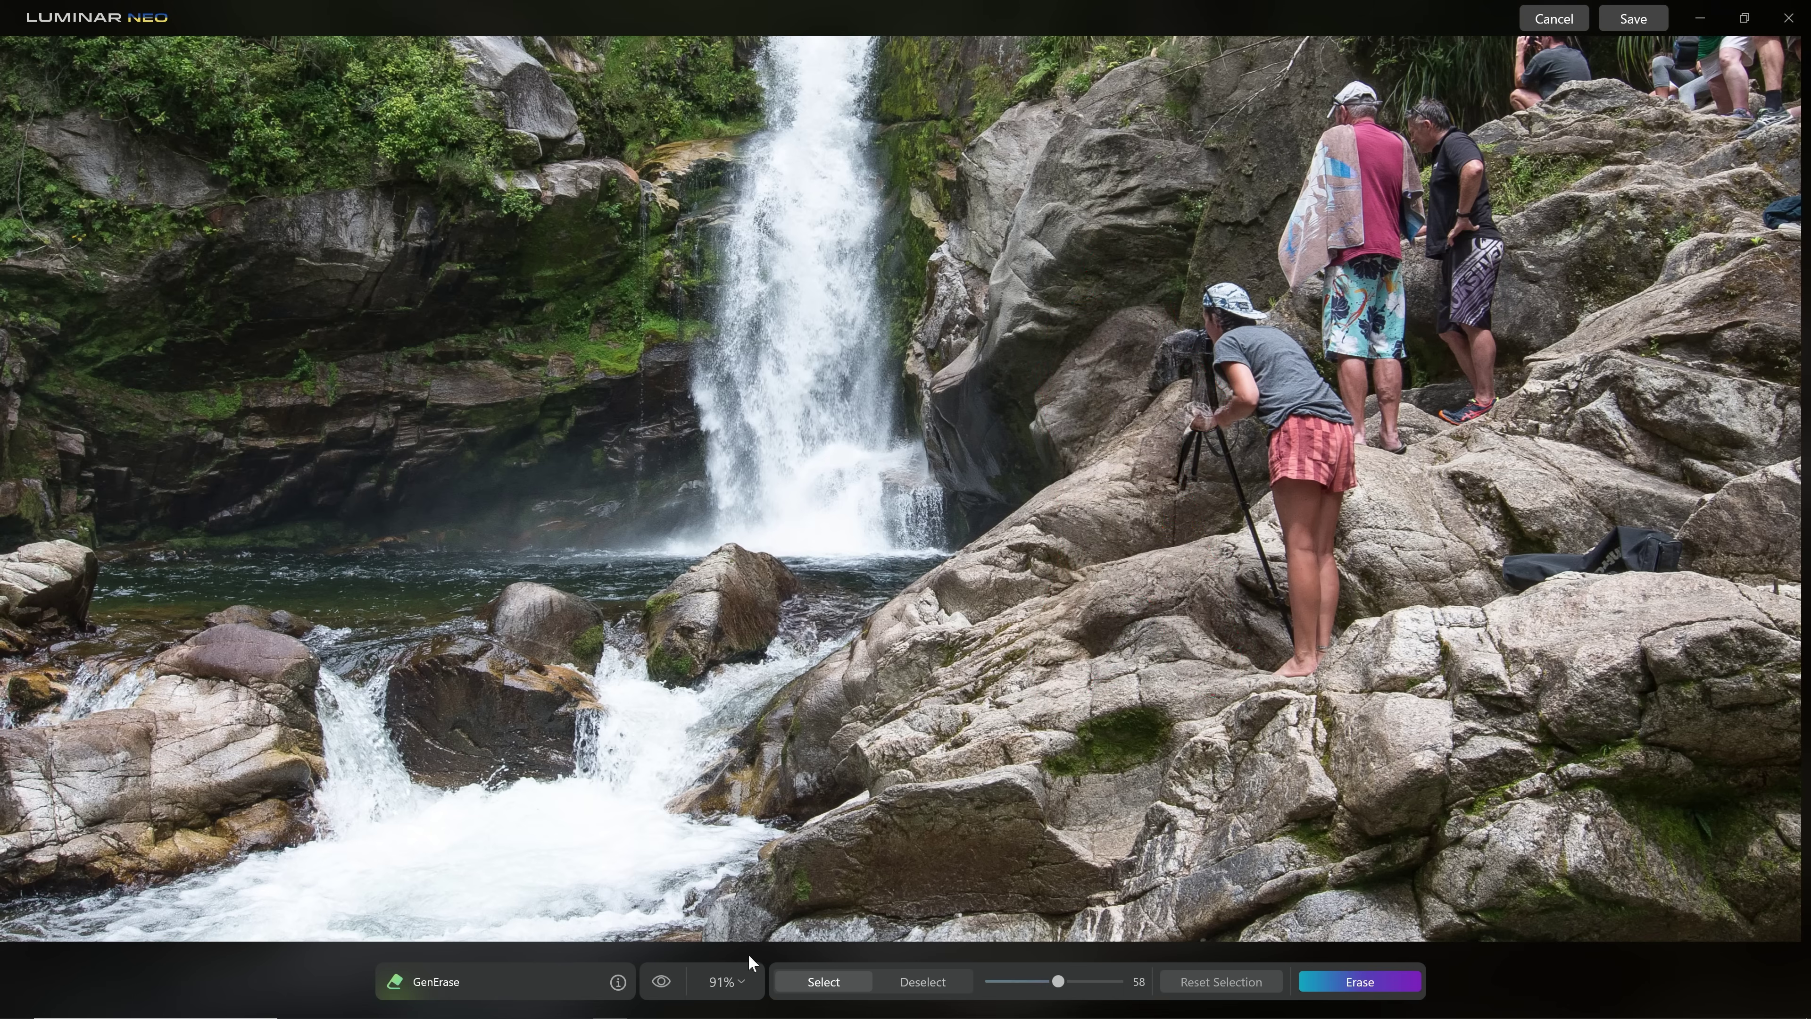
click(663, 983)
click(671, 985)
click(662, 979)
click(662, 982)
- Zoom the photo to 100% and compare the erased area with the original
scroll(1187, 560, up, 3)
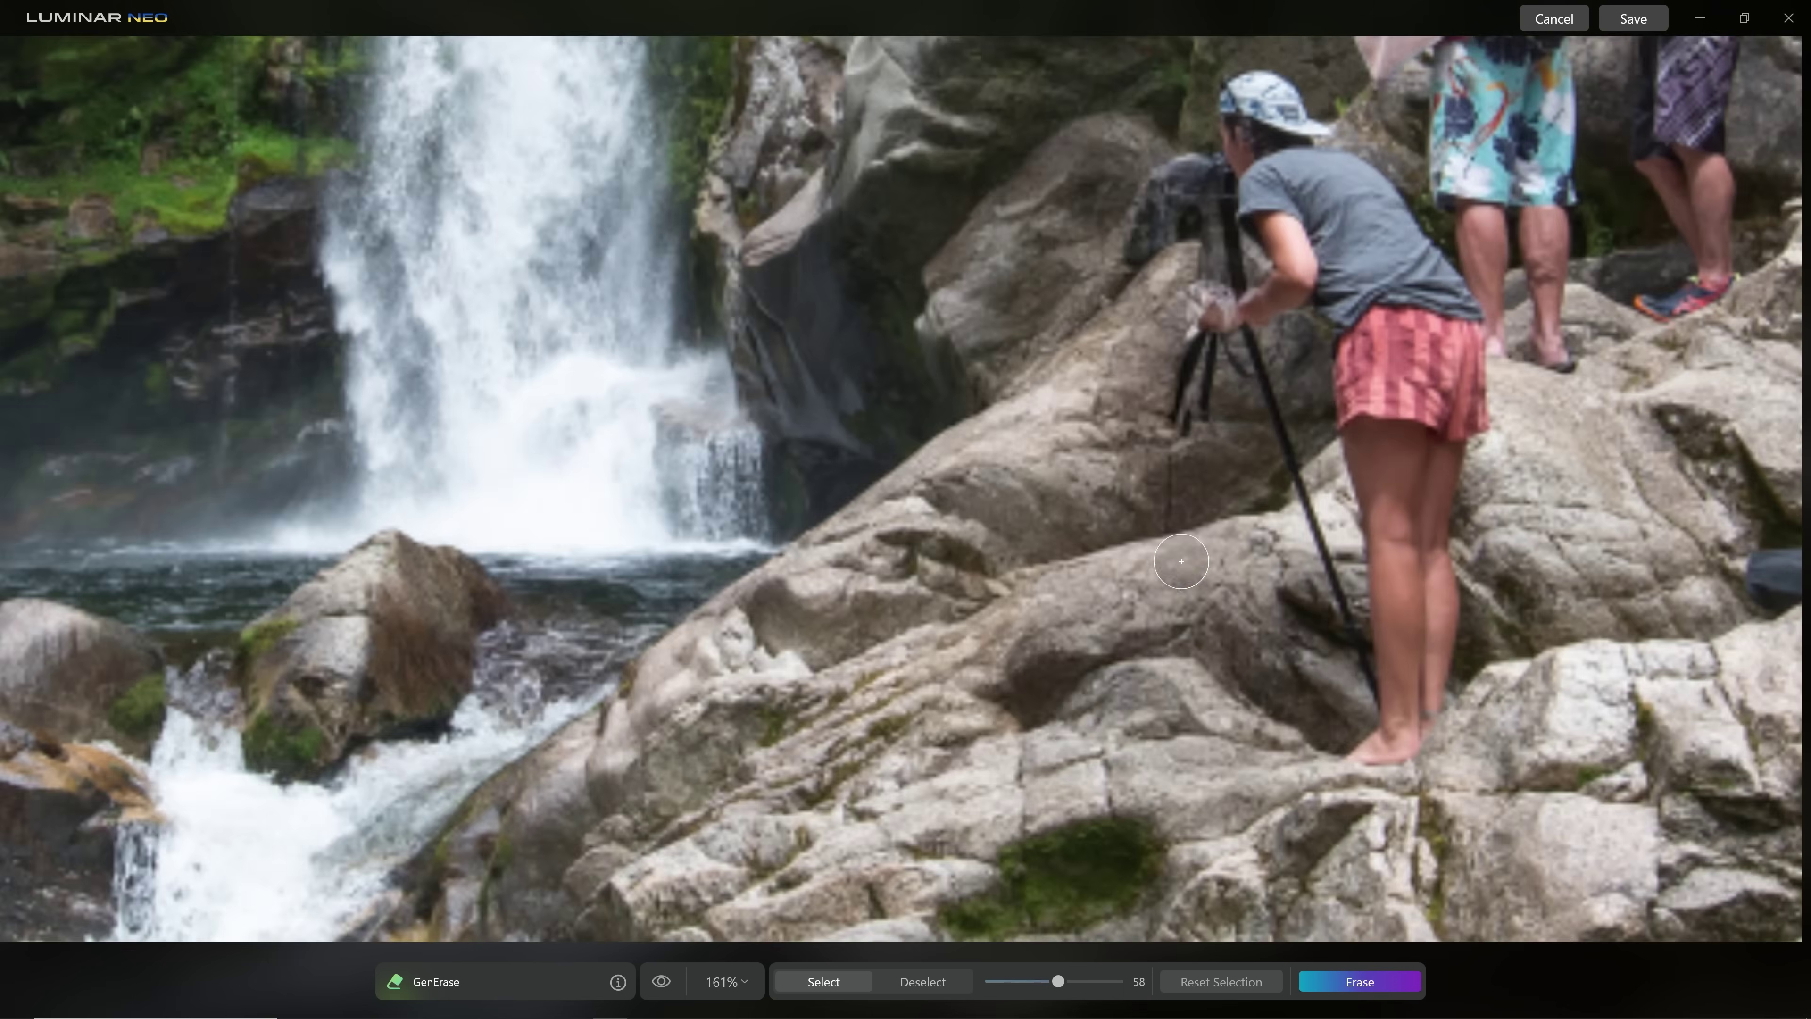
click(745, 987)
click(760, 823)
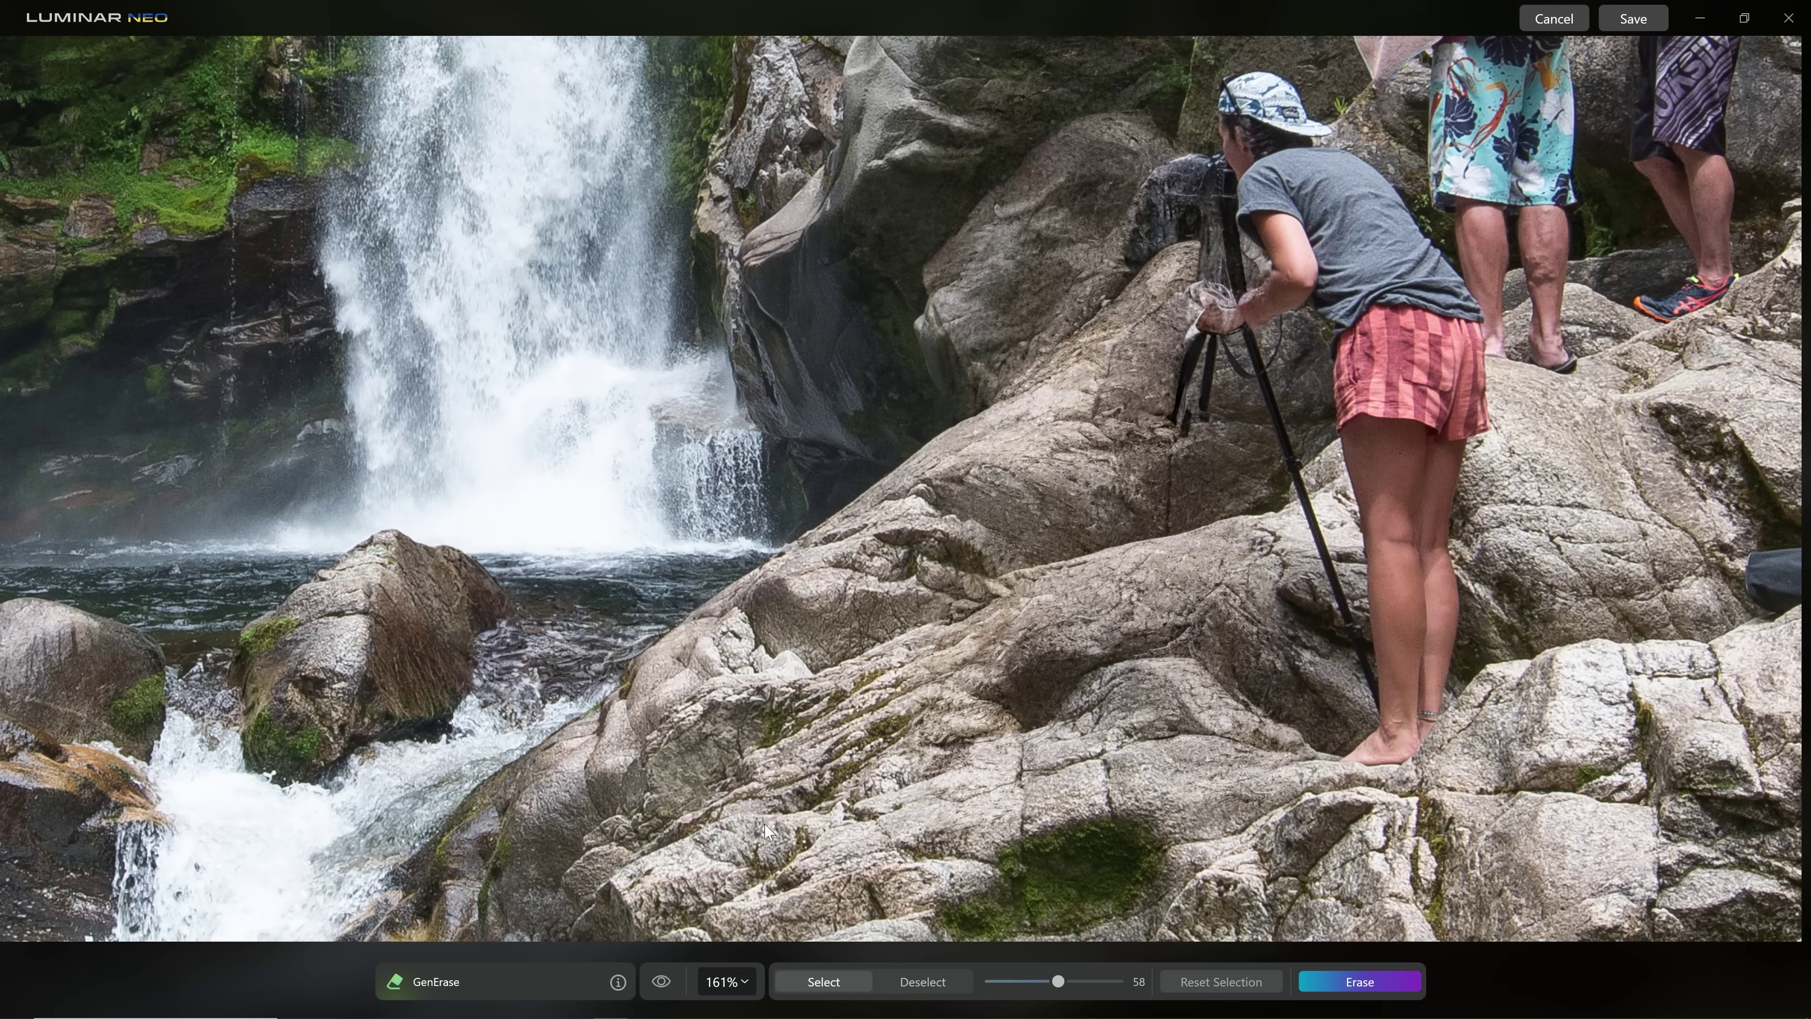
click(663, 985)
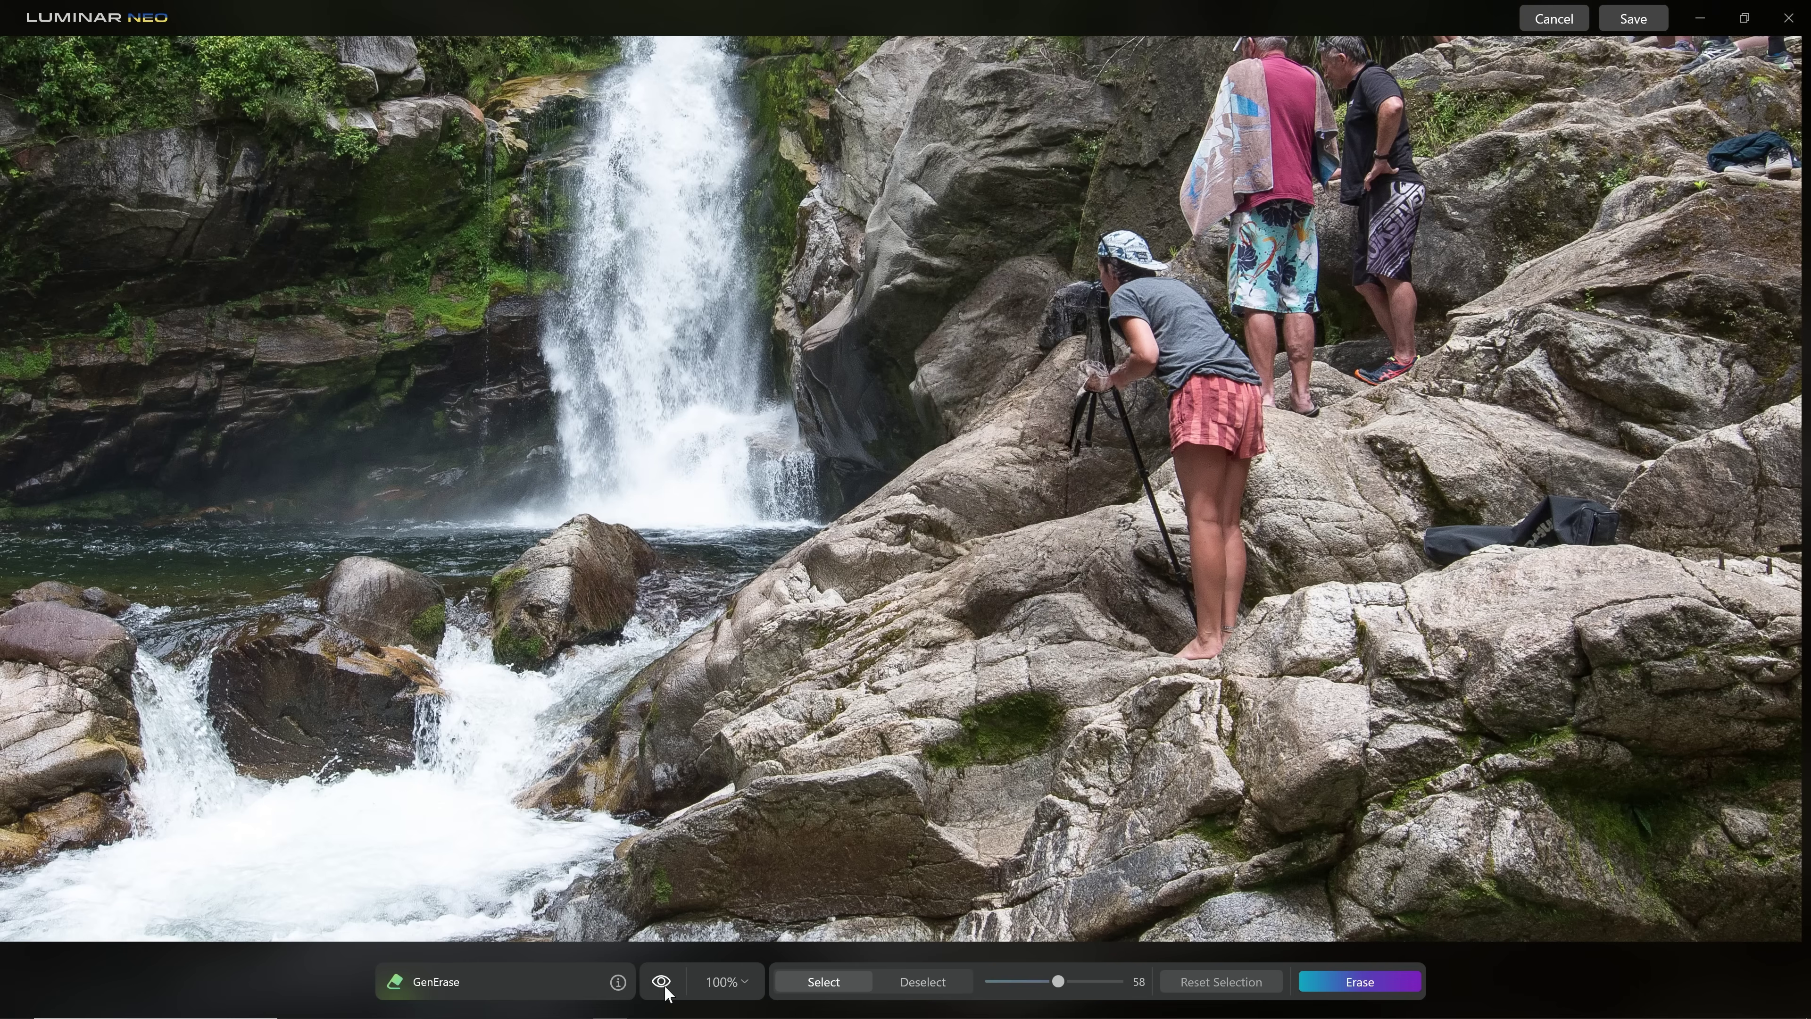
- Reset the old mask, paint over the photographer and her tripod at brush size 22, and erase them
click(663, 984)
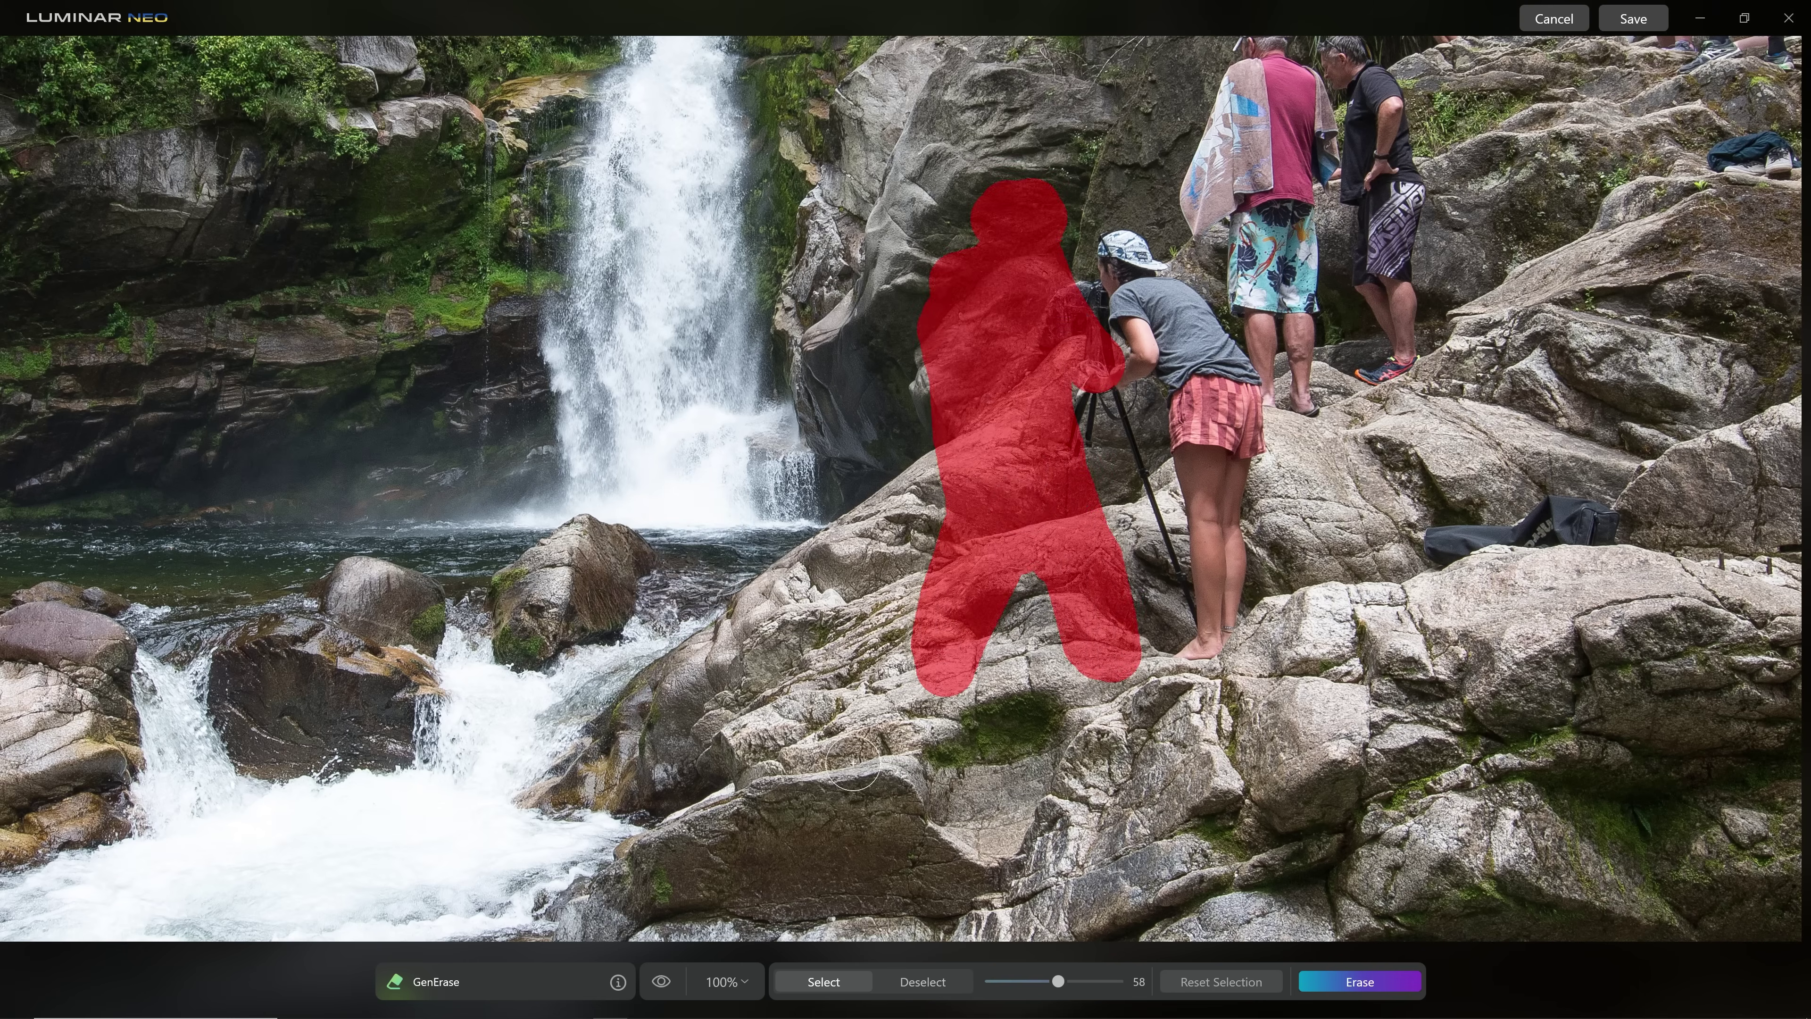
click(1220, 982)
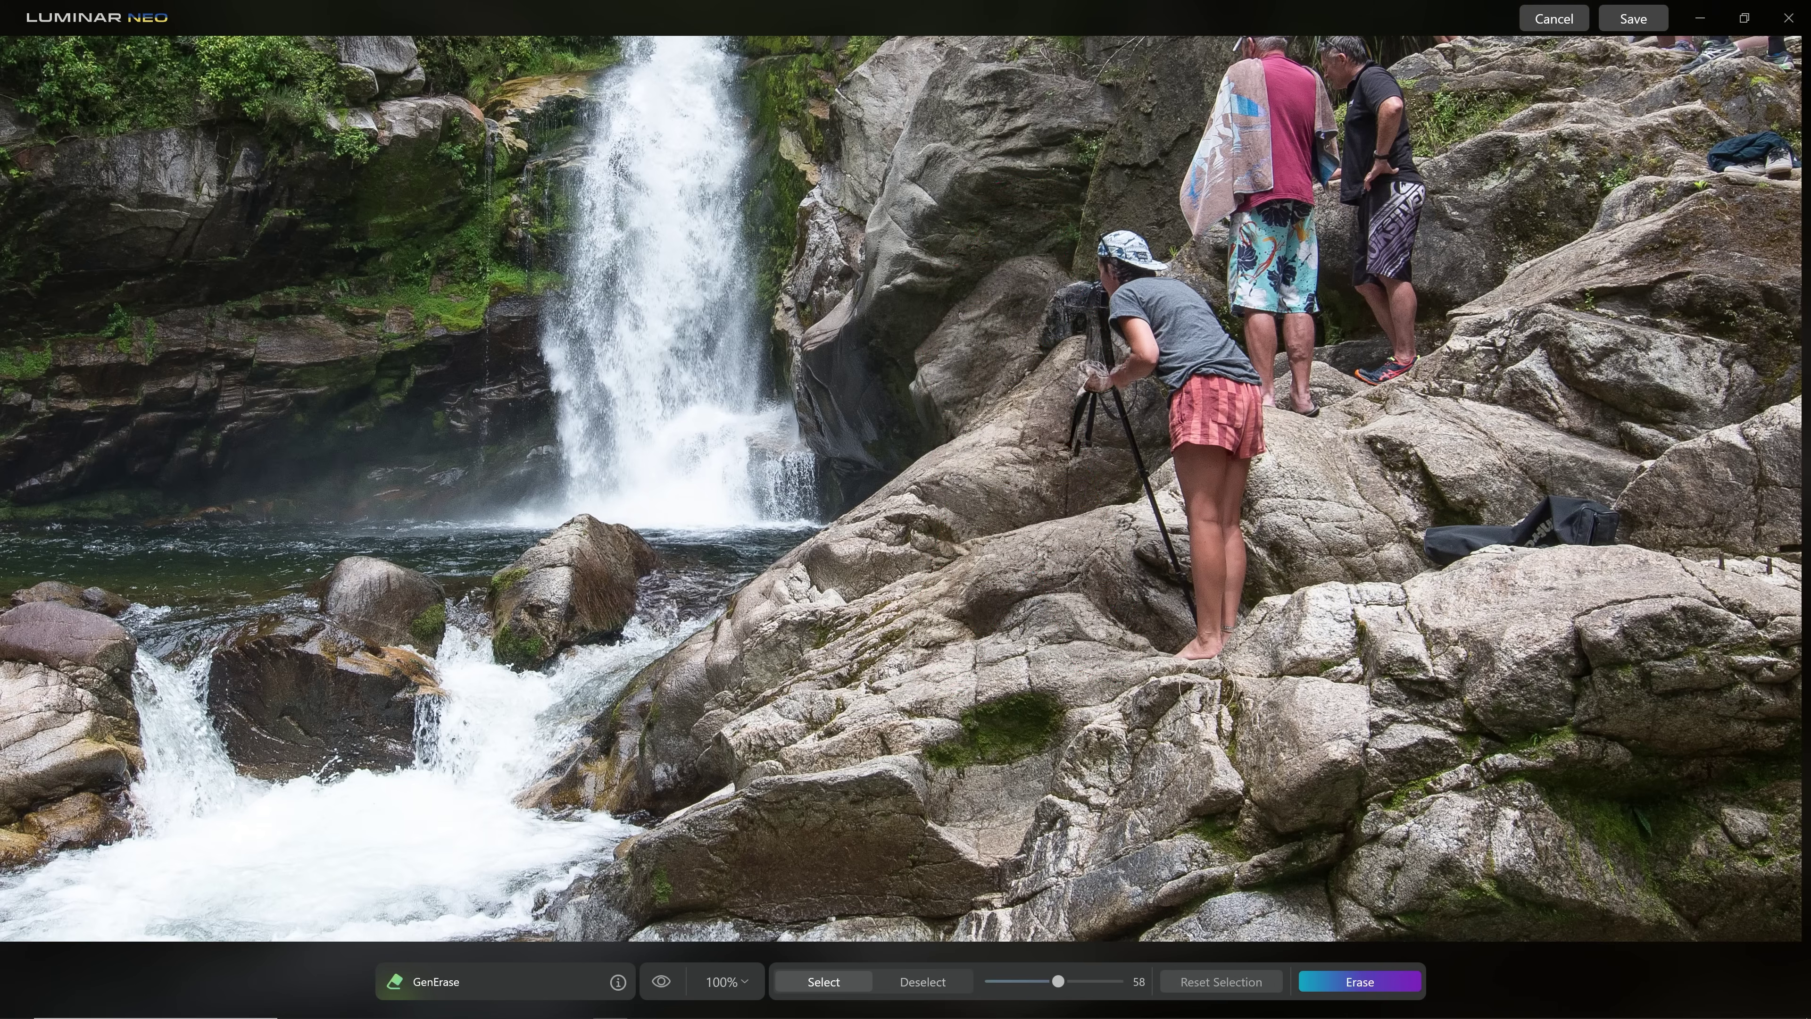
mouse_move(1095, 296)
mouse_down()
mouse_move(1112, 240)
mouse_move(1243, 383)
mouse_move(1219, 627)
mouse_move(1191, 652)
mouse_move(1213, 582)
mouse_move(1181, 364)
mouse_move(1136, 302)
mouse_move(1110, 368)
mouse_up()
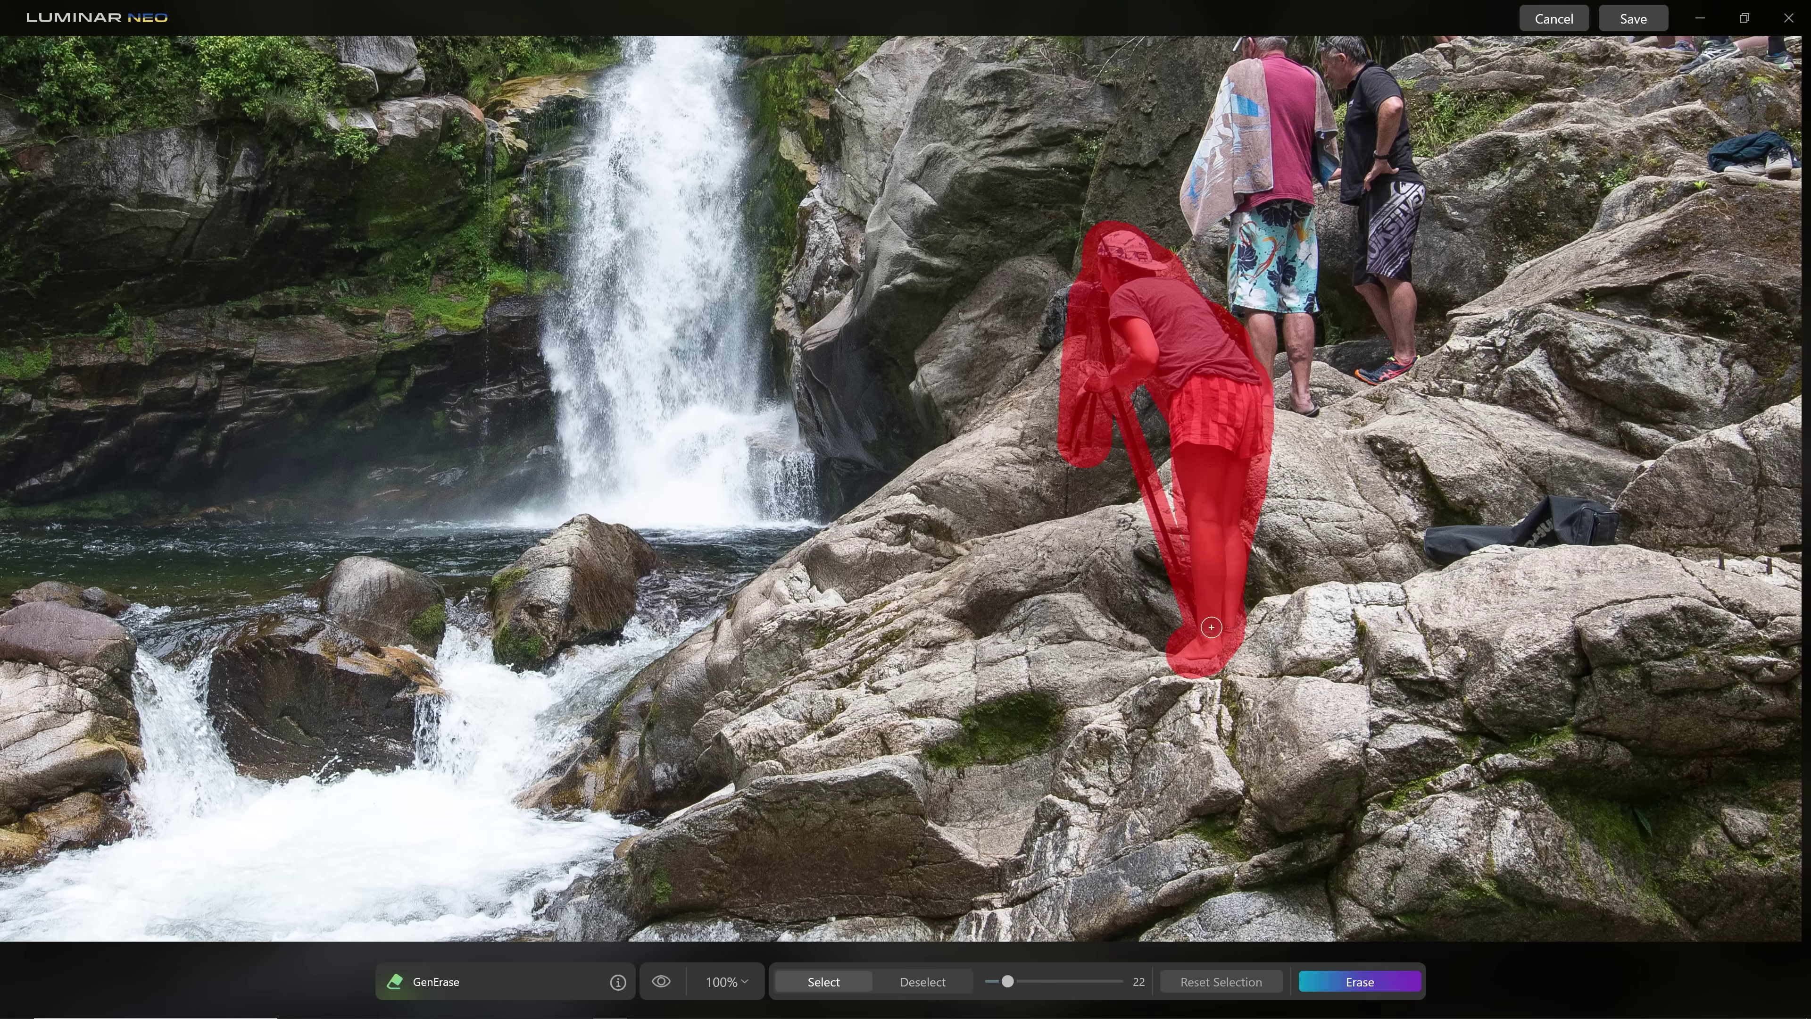
click(1376, 982)
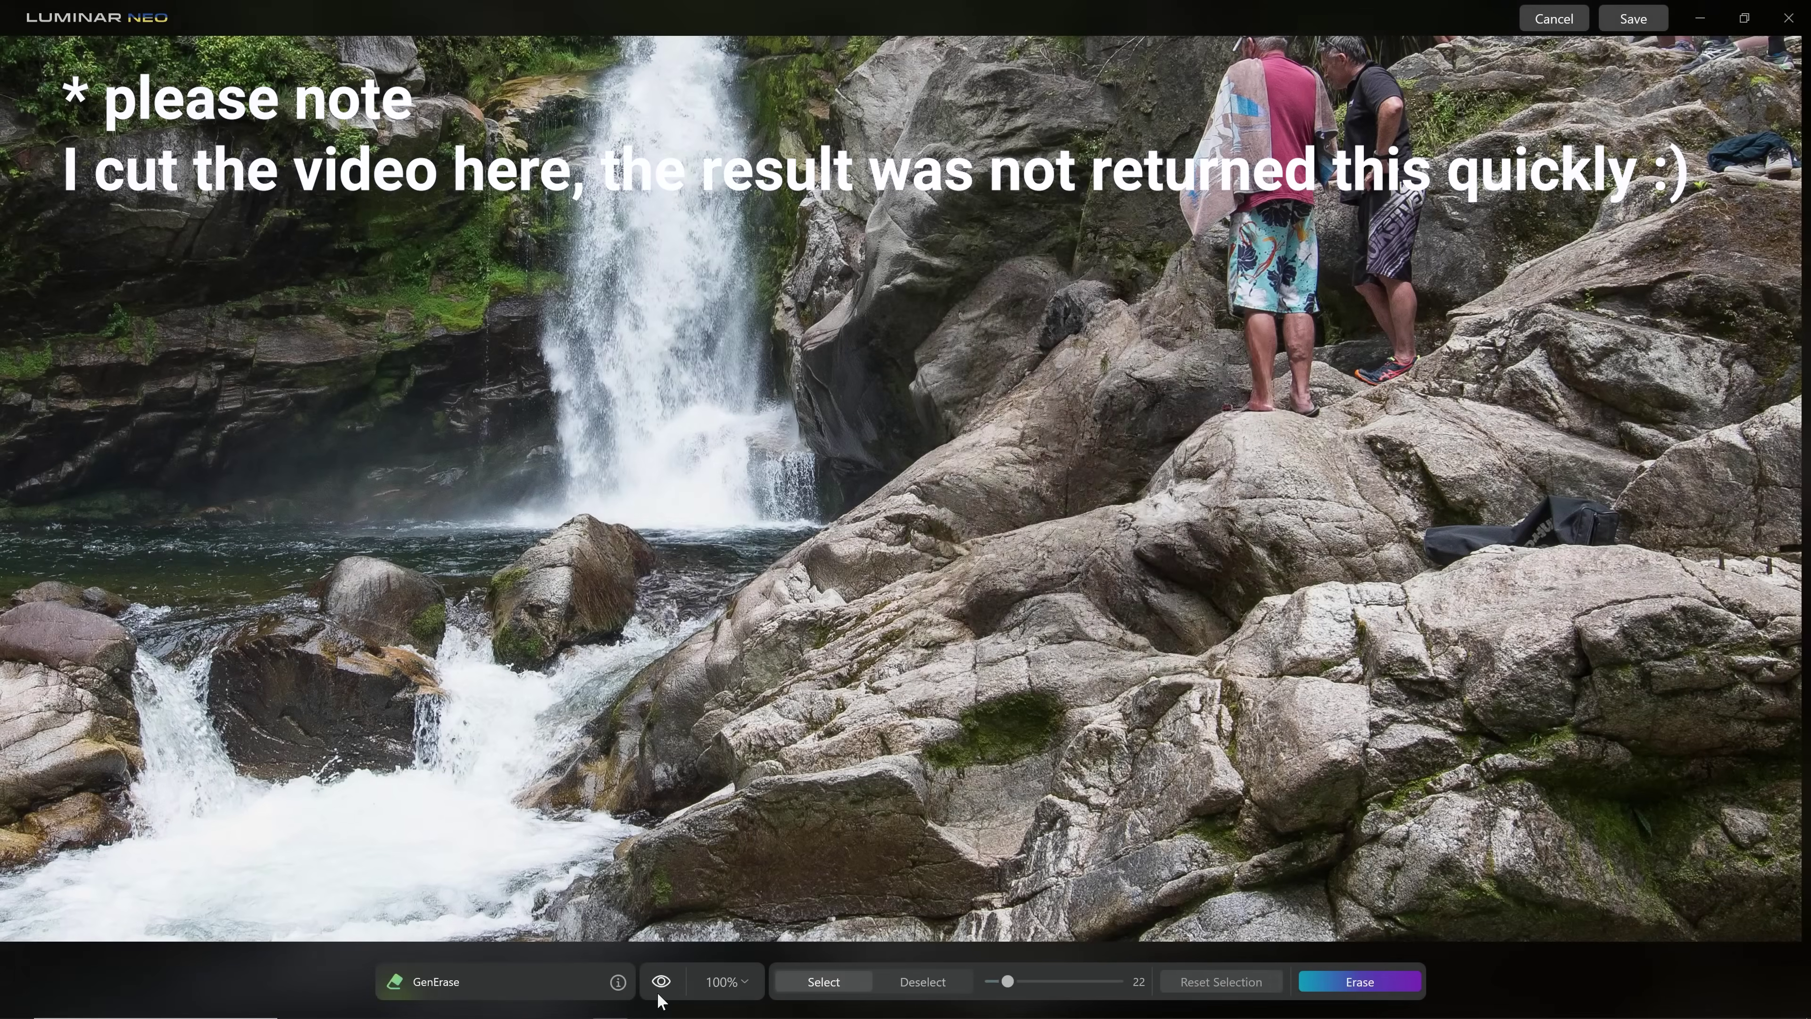
click(660, 992)
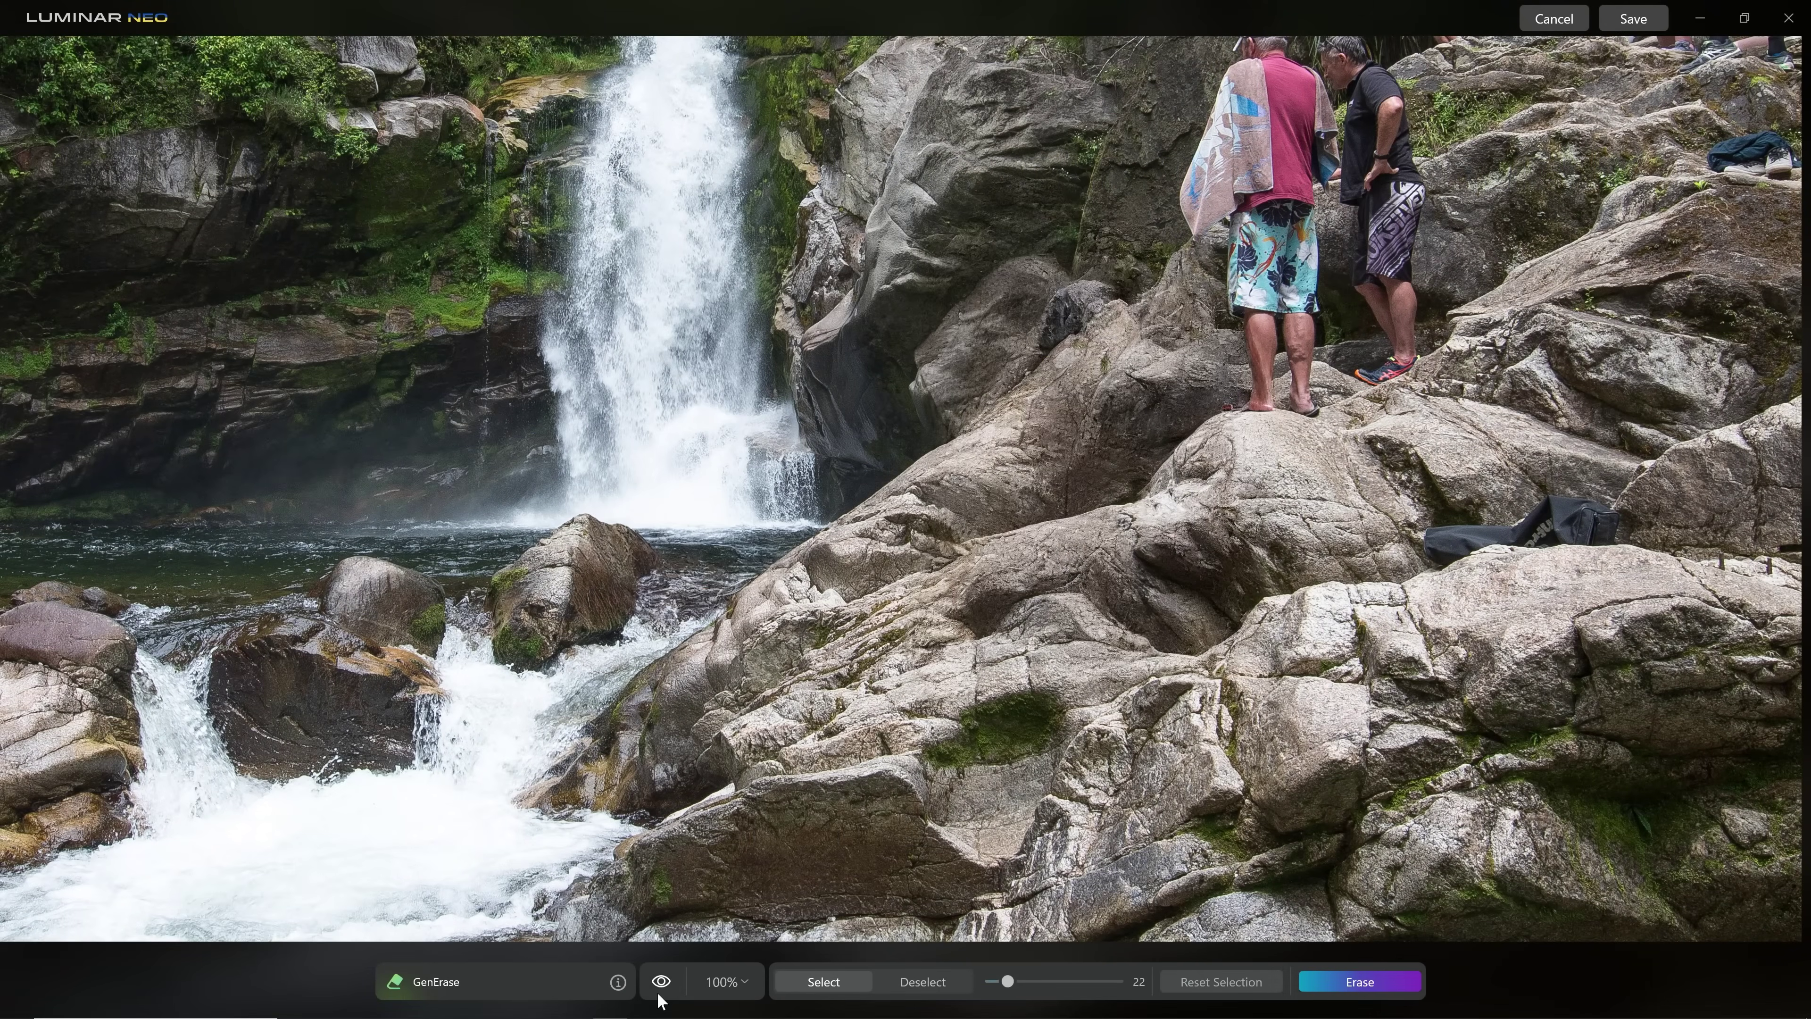
click(659, 998)
click(724, 982)
click(742, 856)
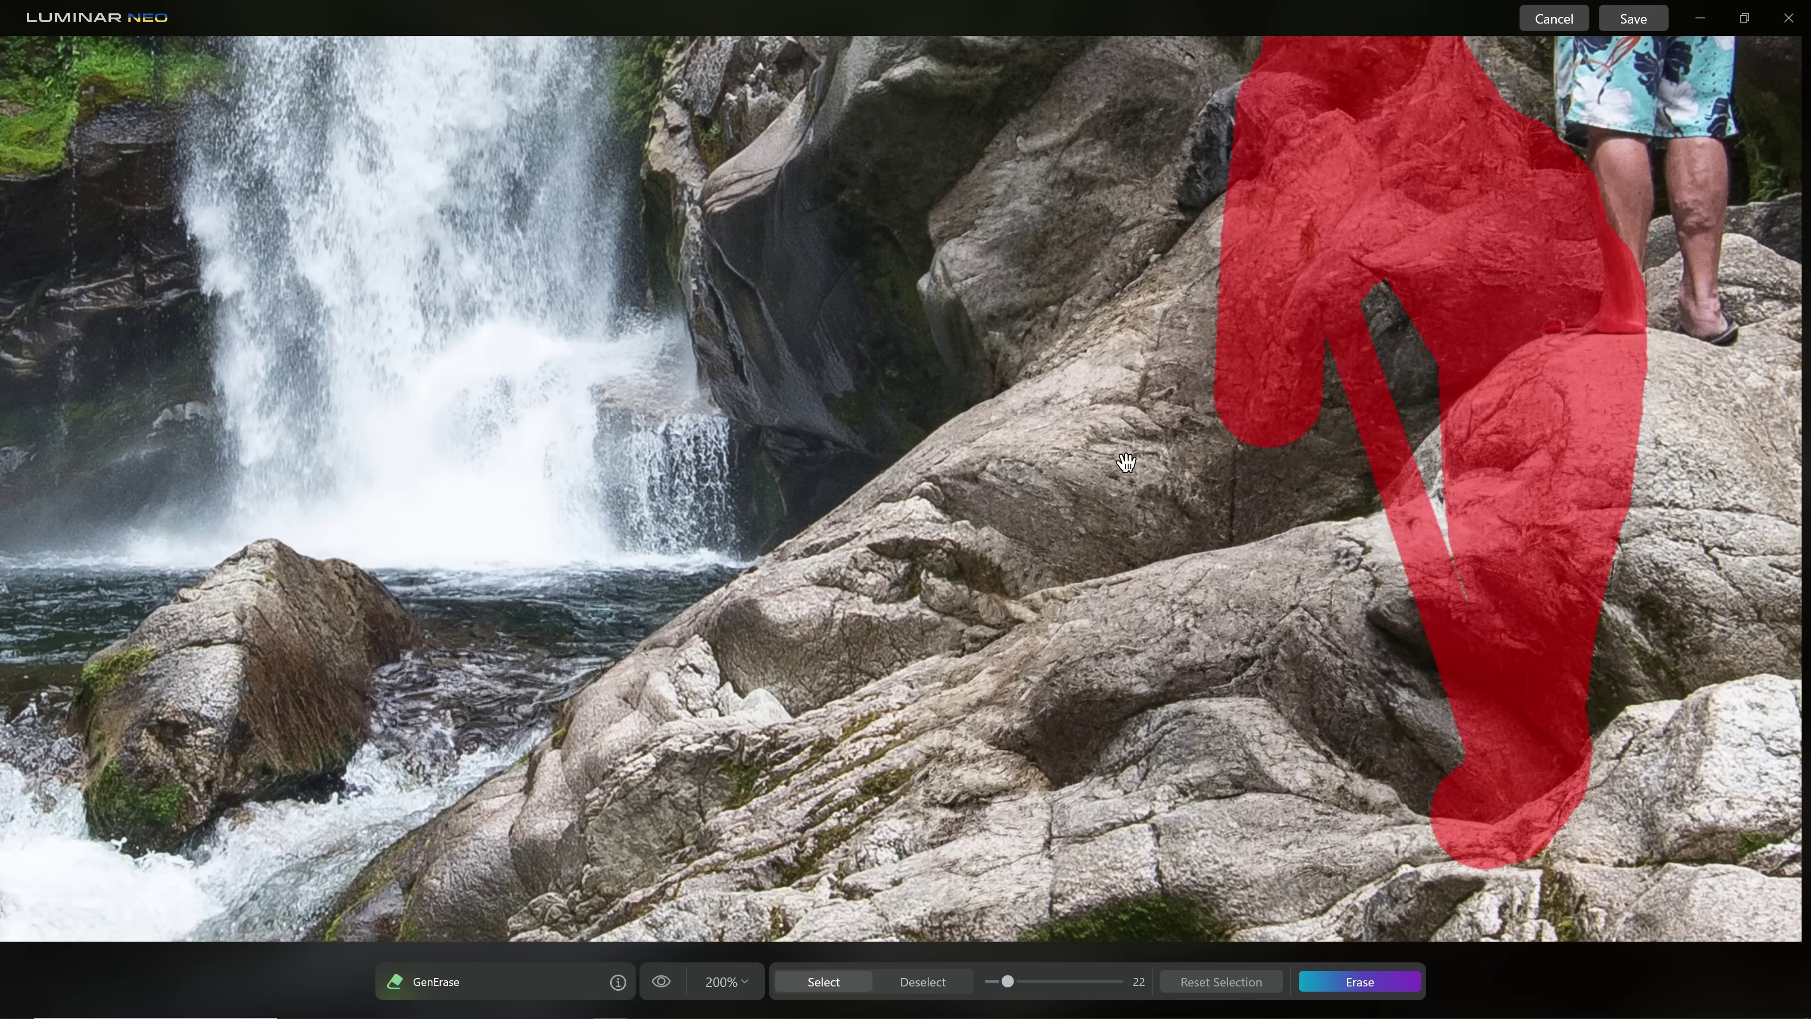
drag(1127, 462, 882, 674)
scroll(951, 629, down, 5)
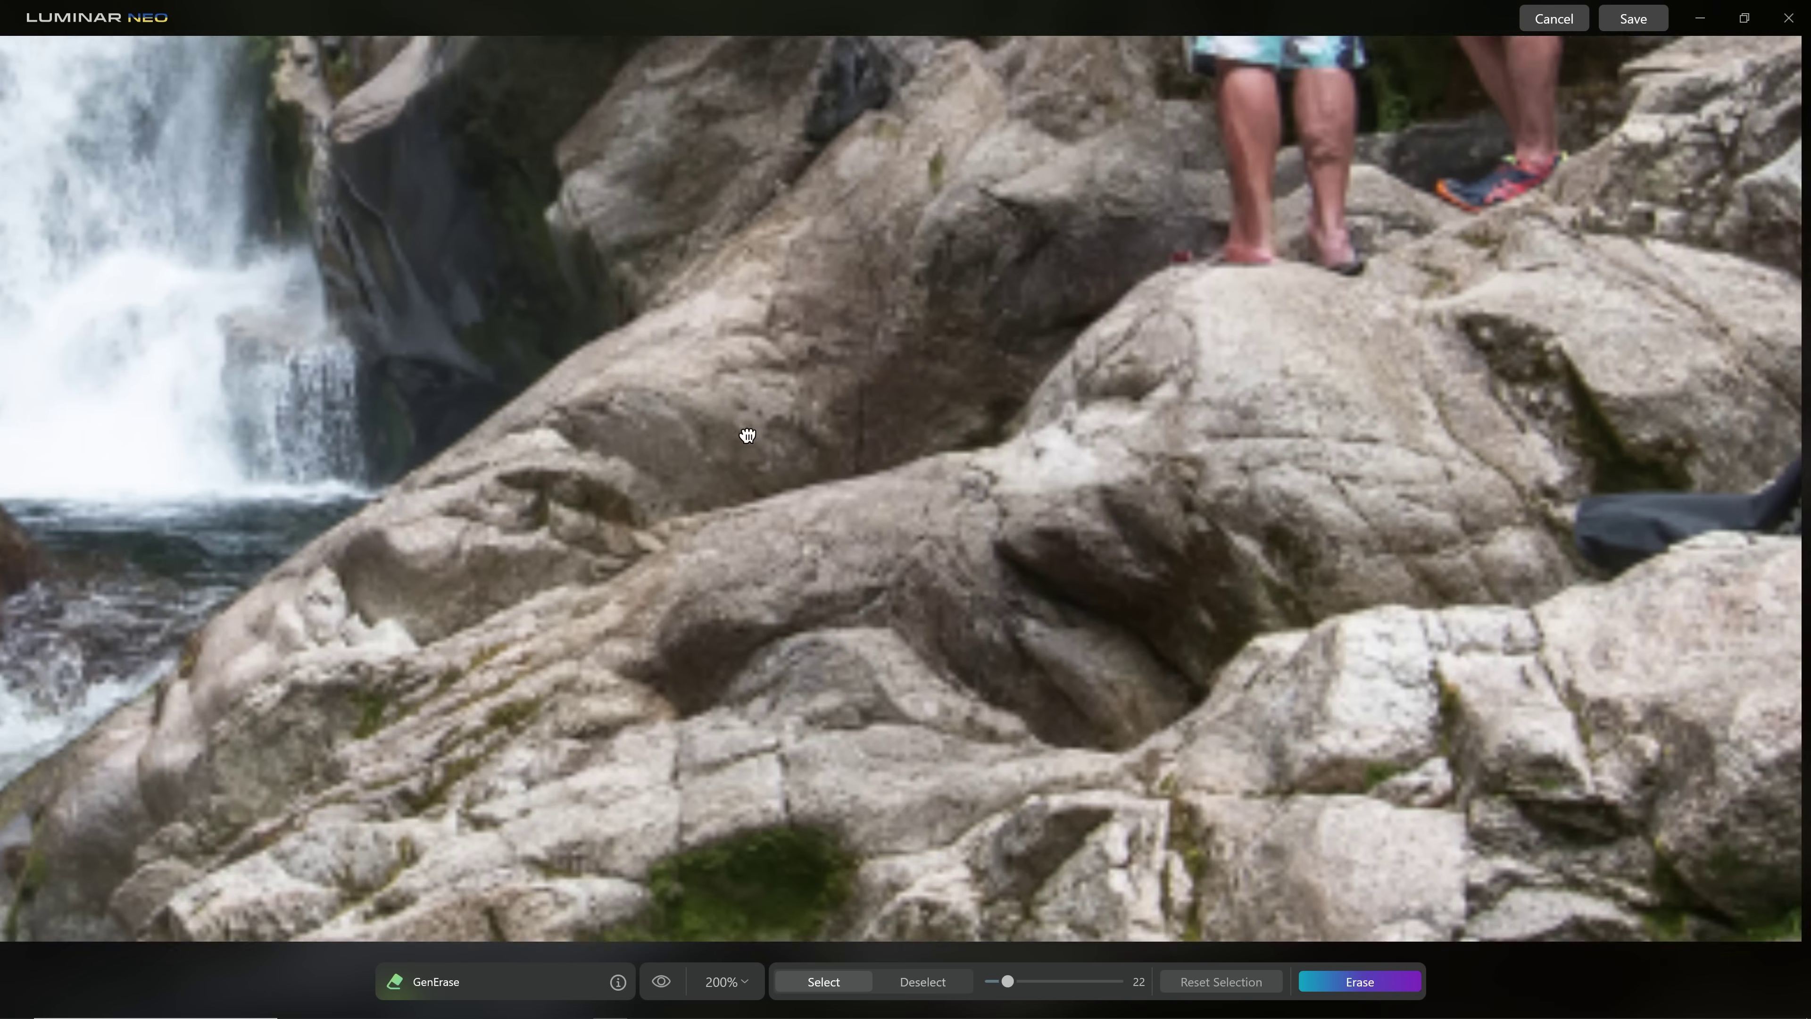
scroll(1012, 506, up, 5)
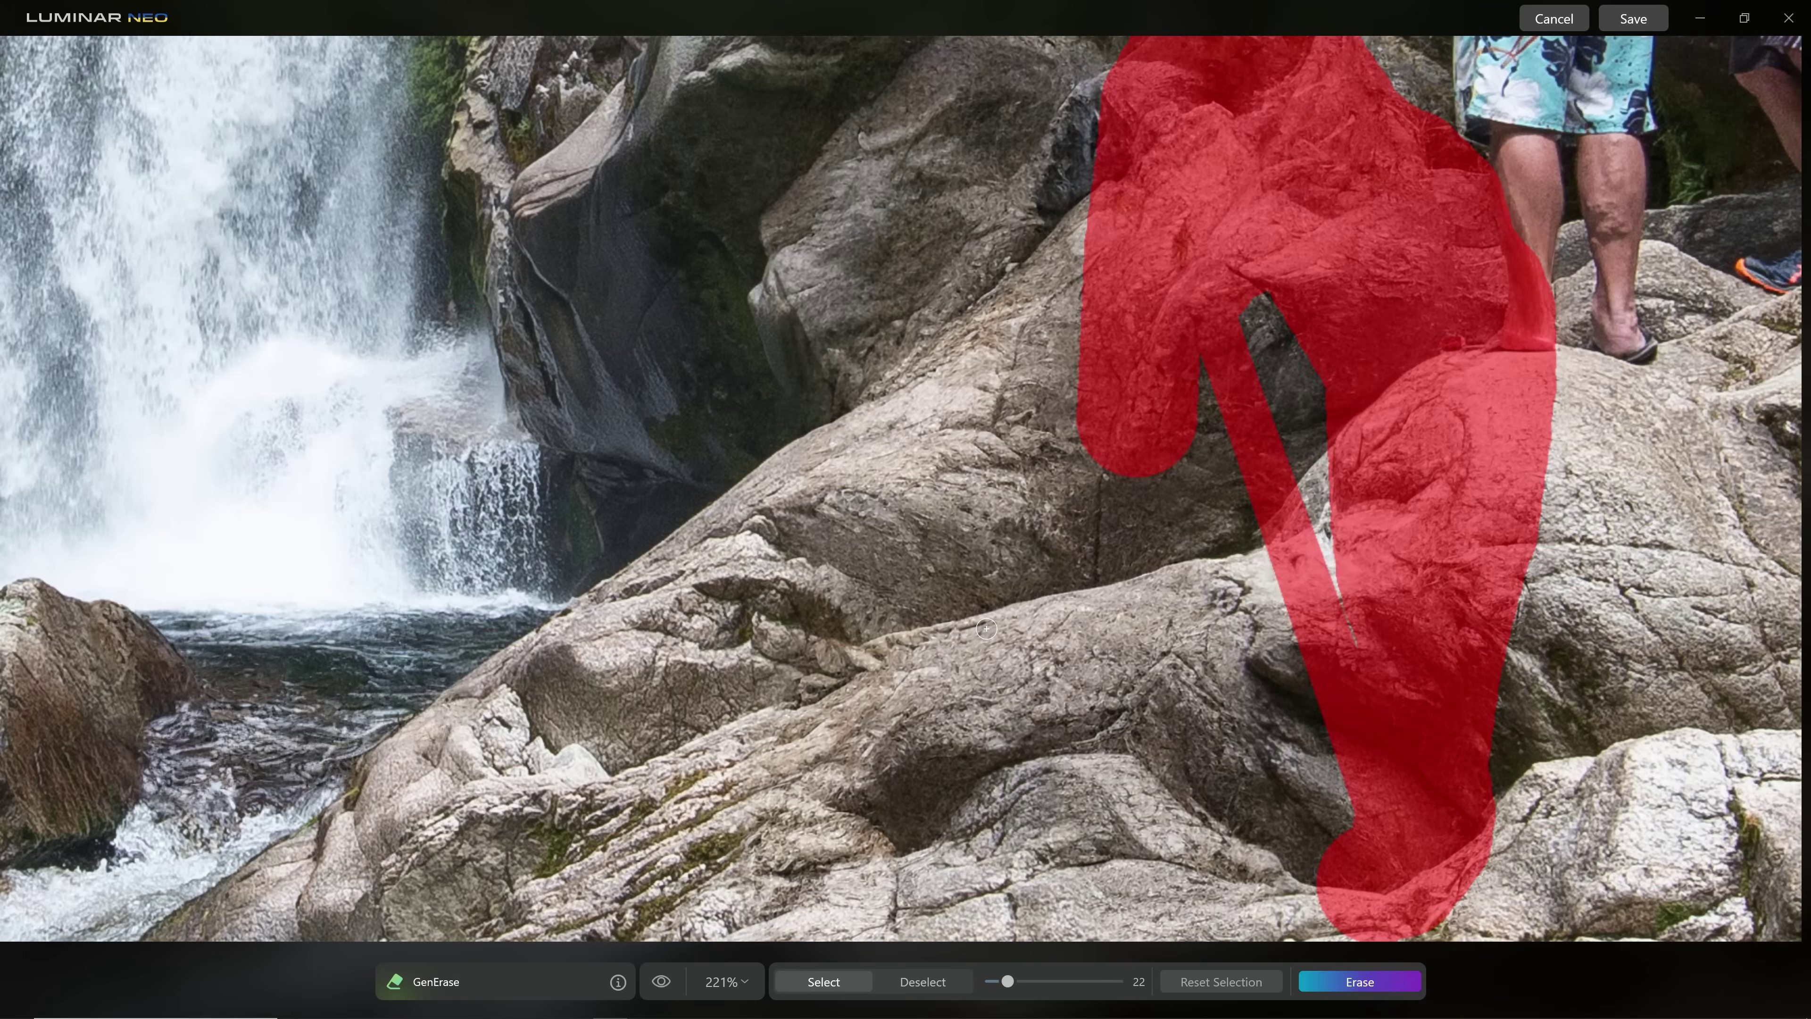
scroll(987, 628, down, 1)
click(661, 990)
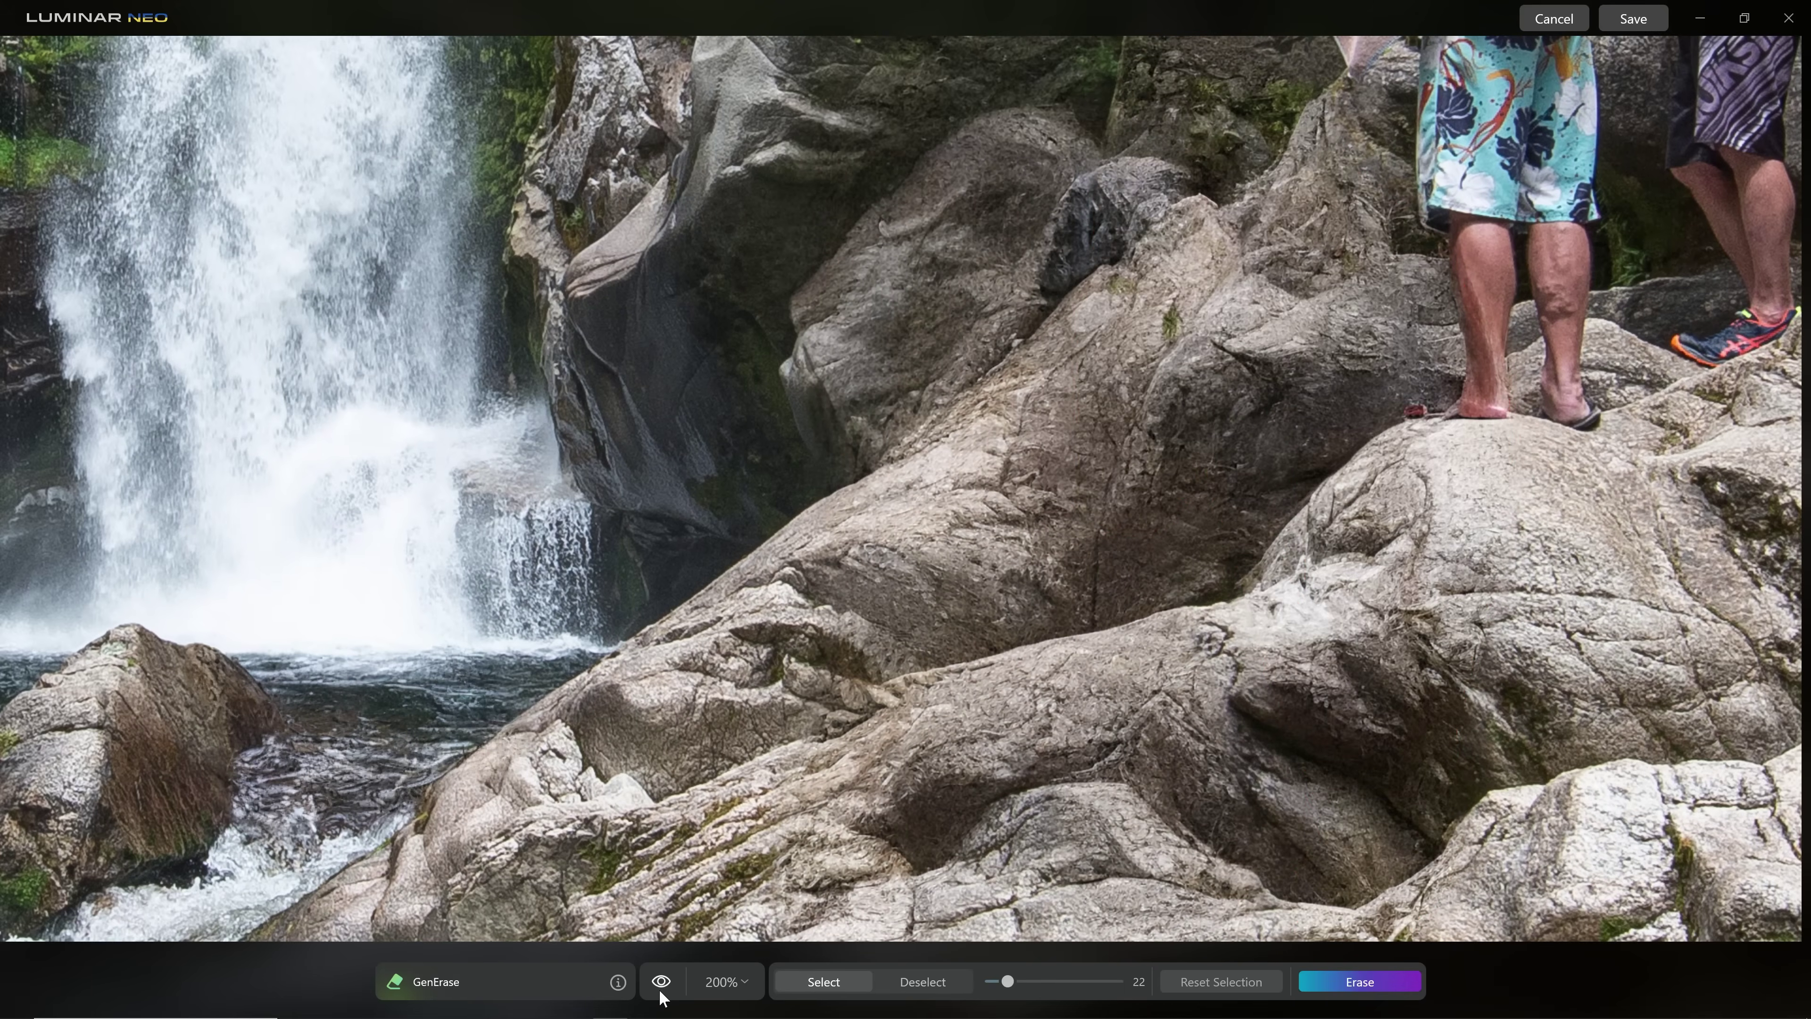
click(662, 990)
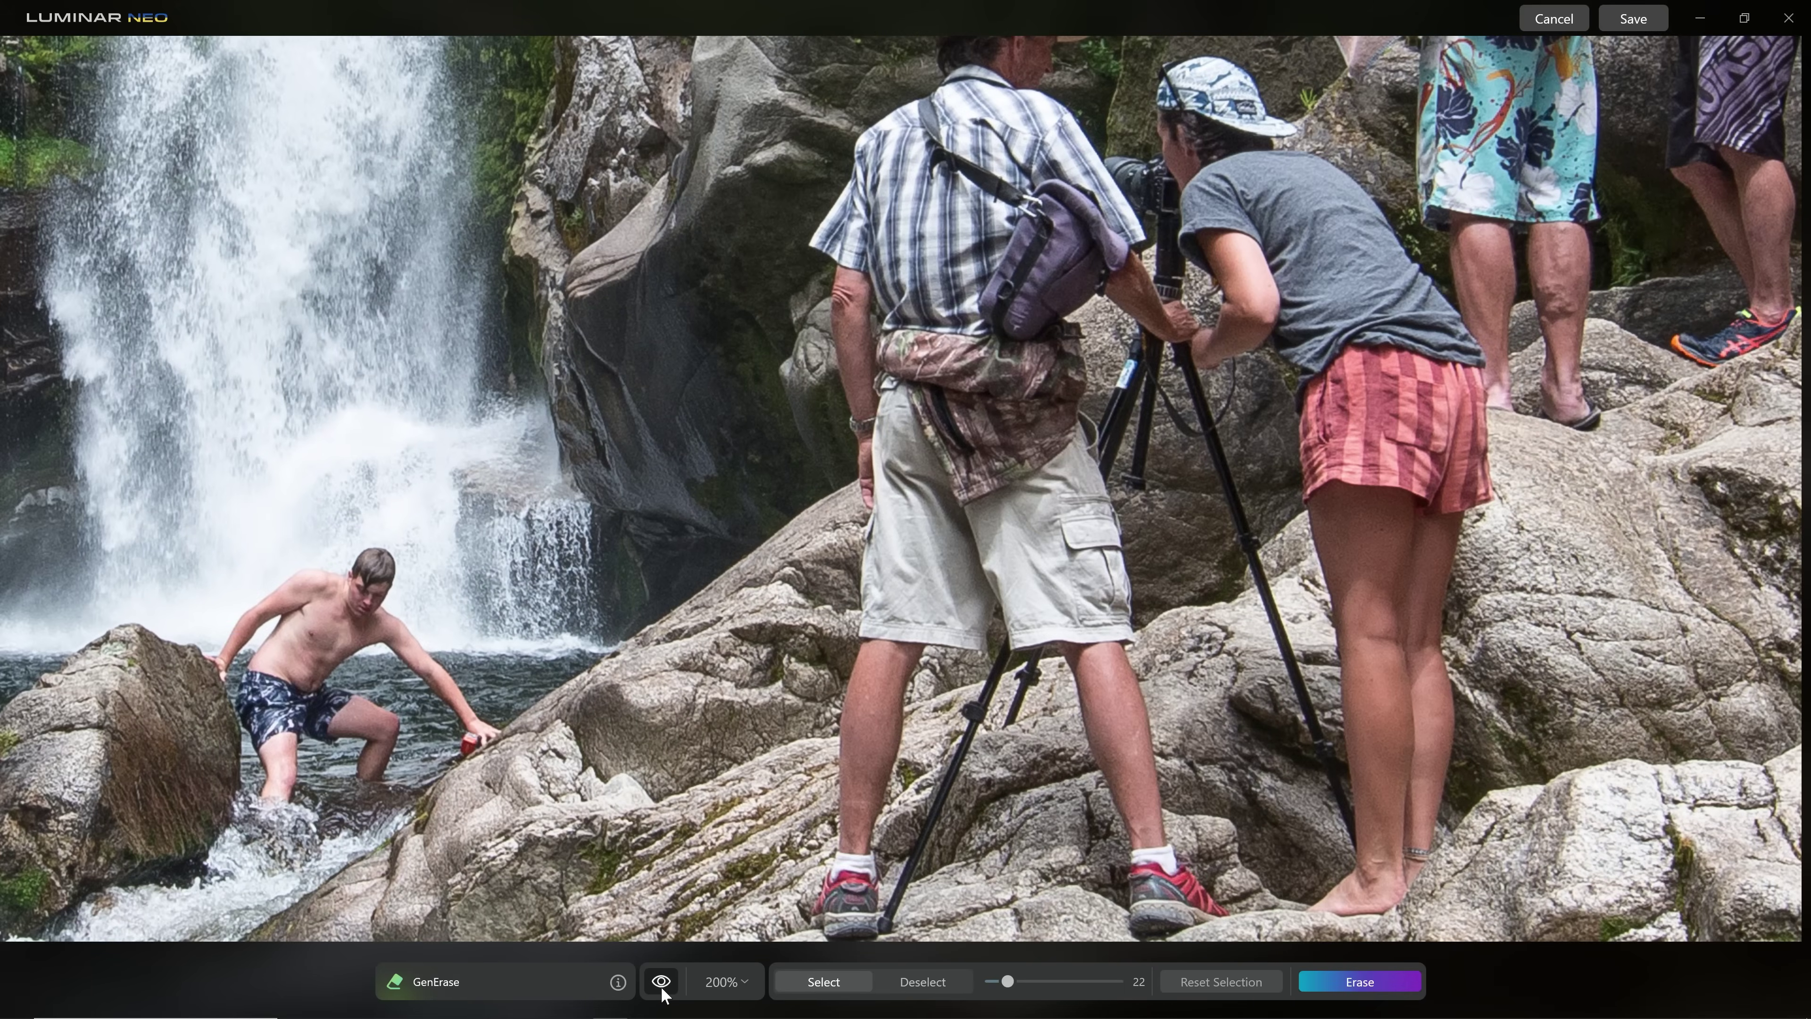
click(663, 990)
click(663, 990)
click(662, 991)
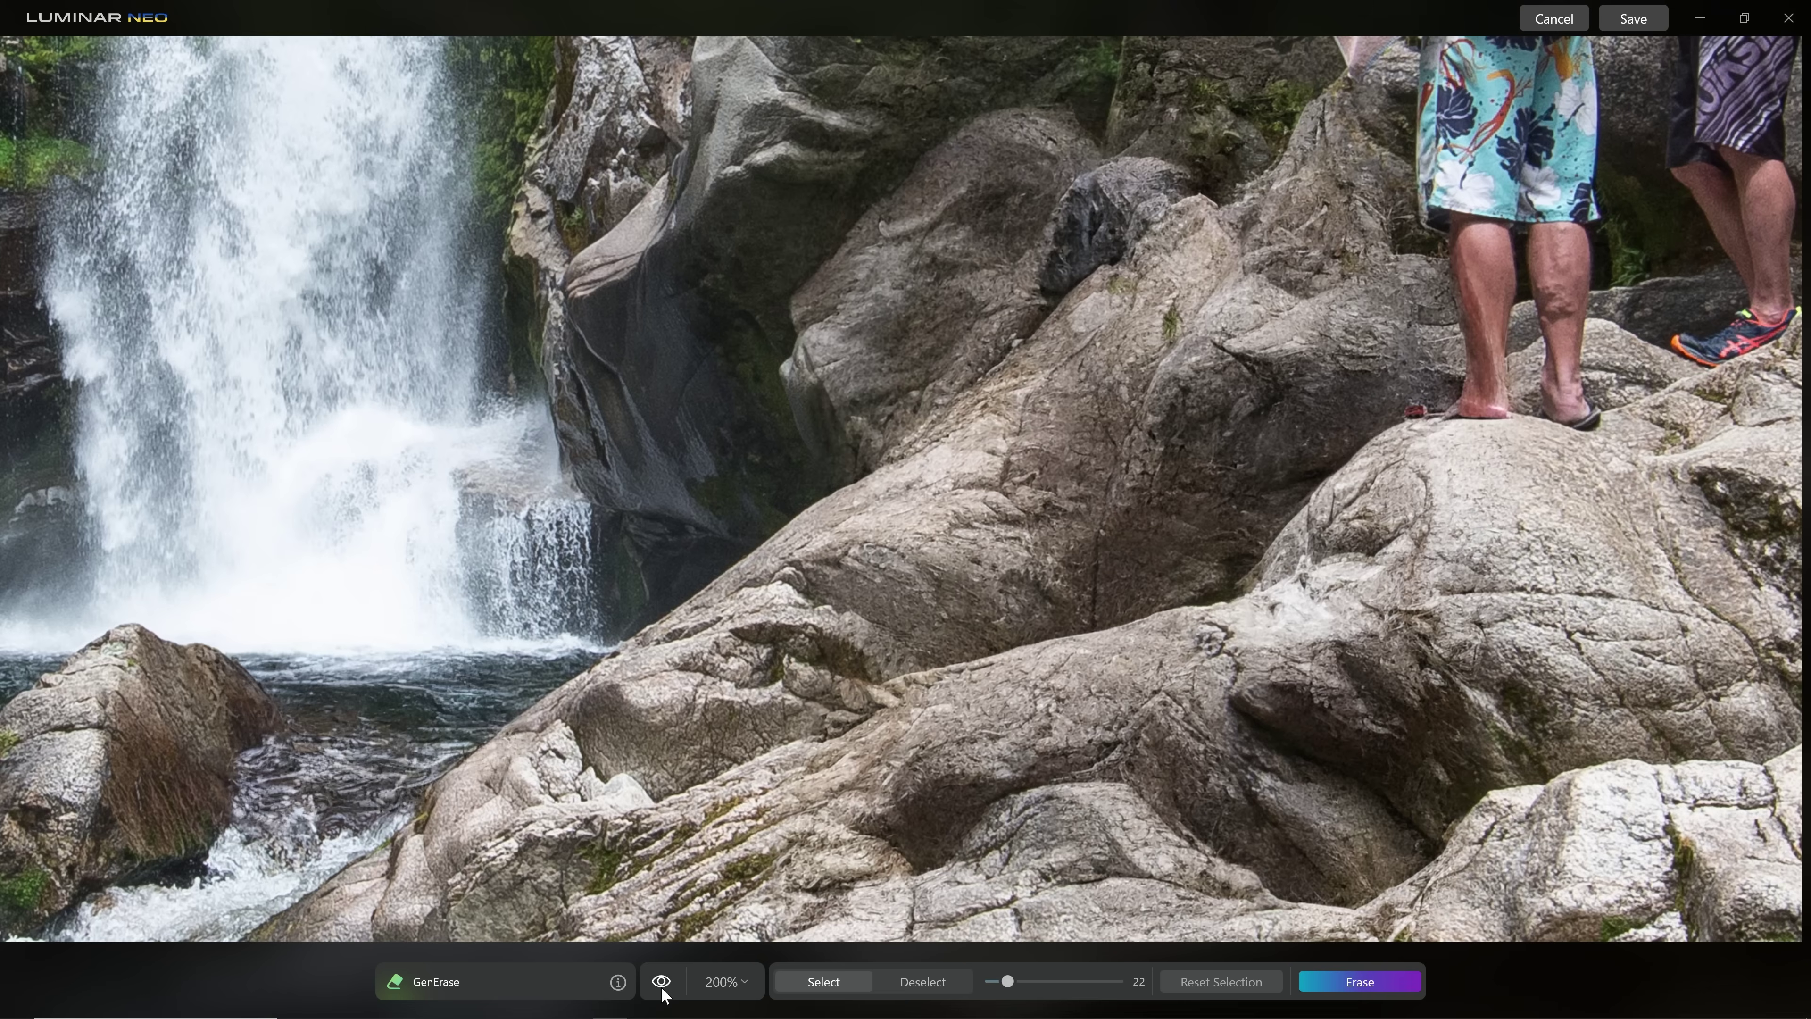
click(662, 990)
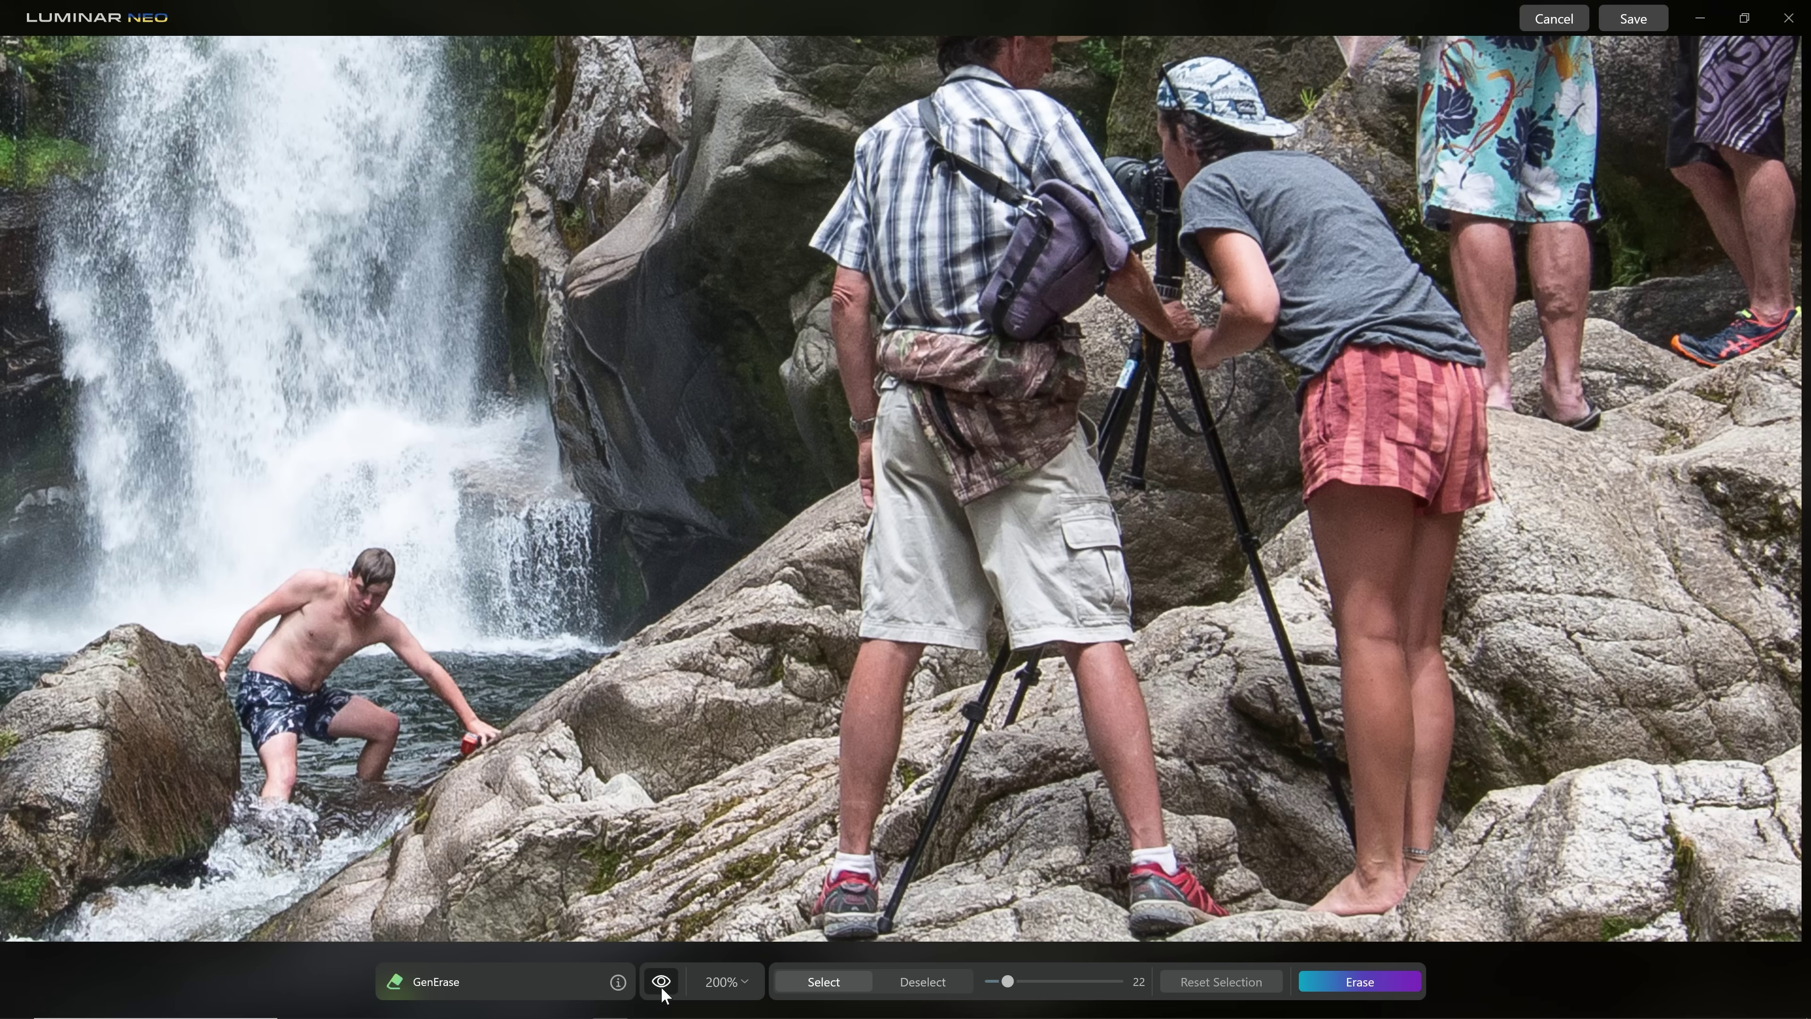